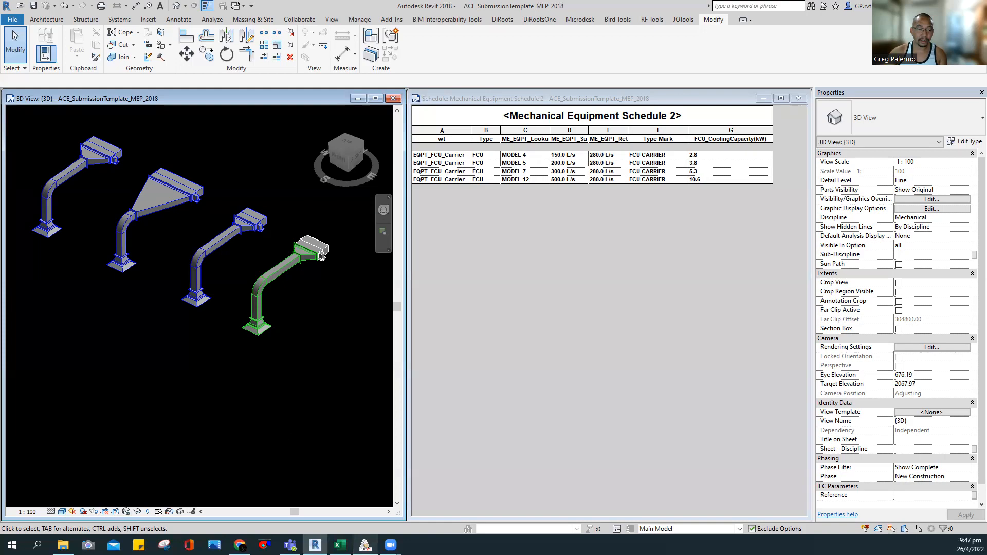
Open the Carrier 42CT Series catalogue in the PDF reader and view the technical data table on page 6
click(385, 471)
scroll(124, 173, up, 10)
click(77, 72)
ctrl+scroll(684, 278, down, 1)
ctrl+scroll(667, 278, down, 1)
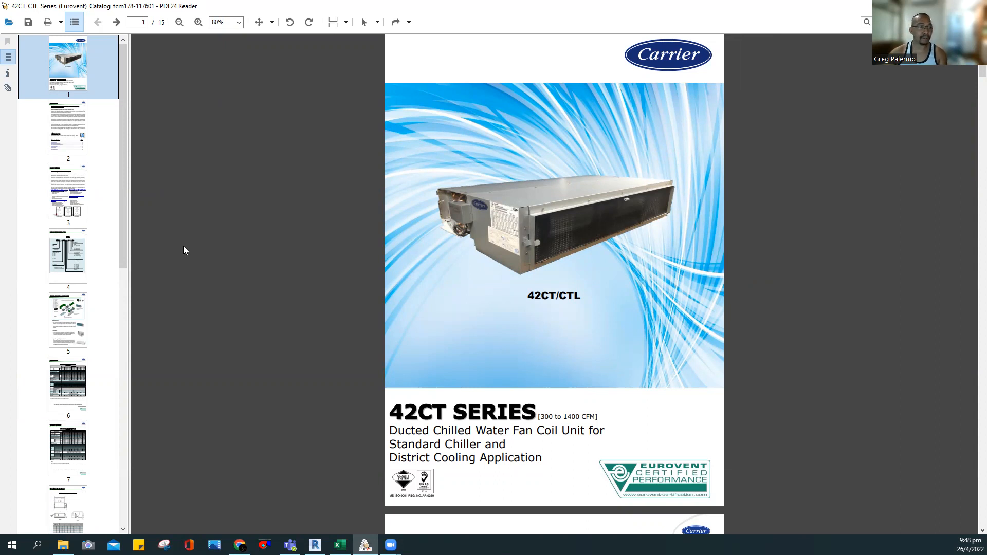
click(72, 222)
click(71, 307)
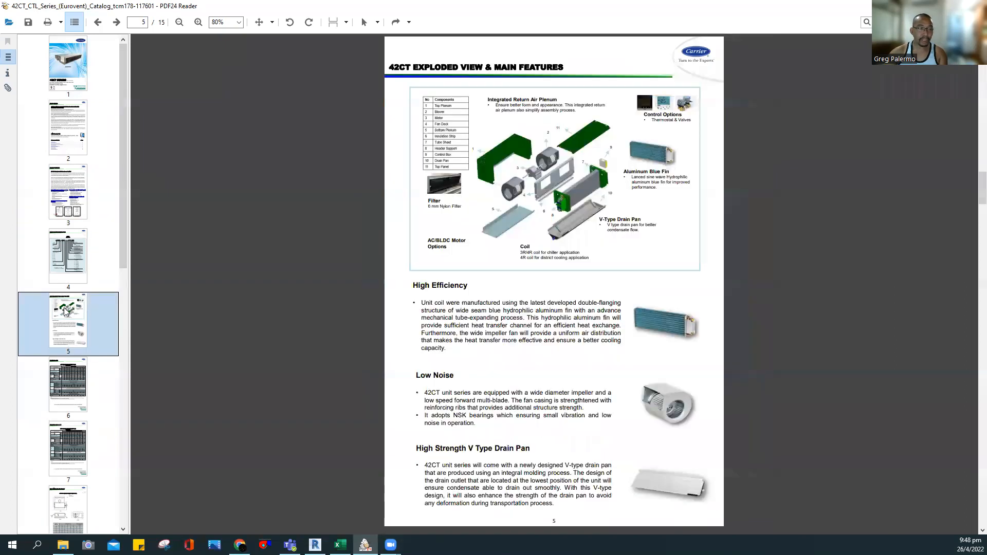
scroll(78, 281, down, 1)
click(75, 314)
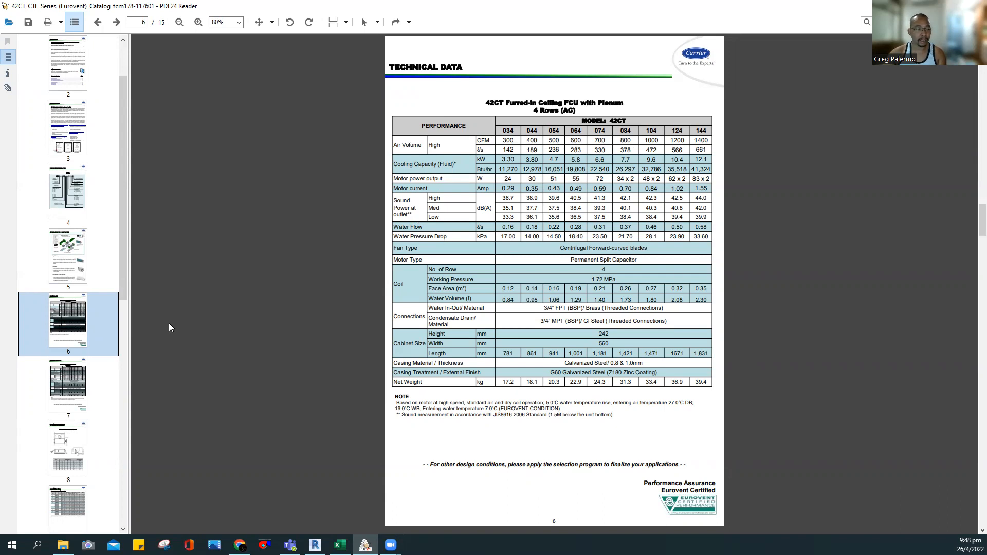
Check the model names in the Excel lookup table, and examine the catalogue's unit dimensions on page 8 at 100% zoom
click(340, 545)
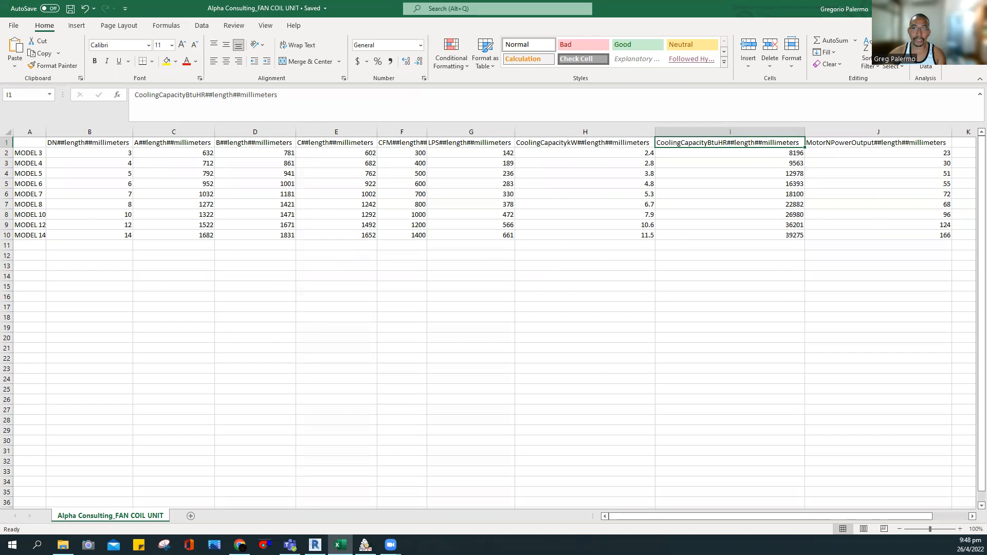
click(37, 151)
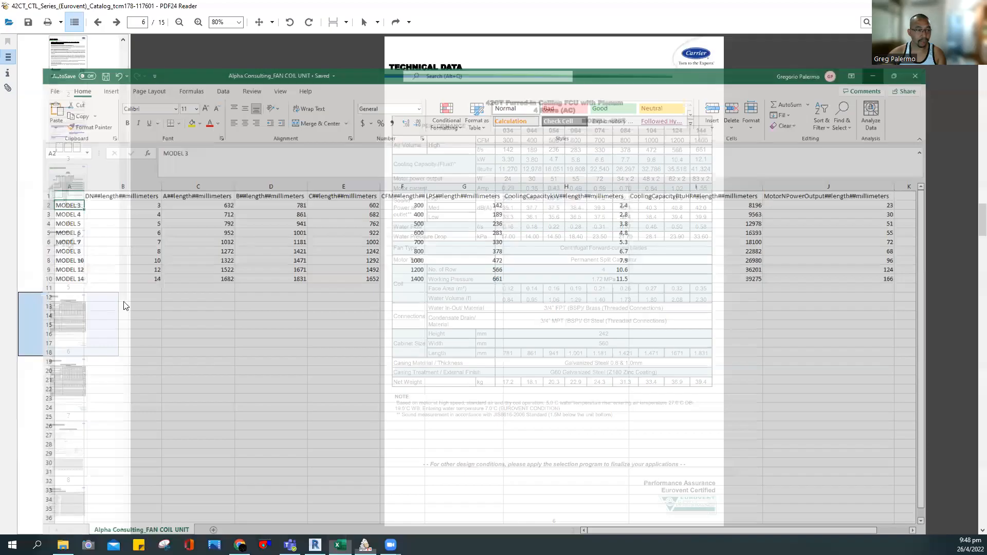
scroll(93, 306, down, 2)
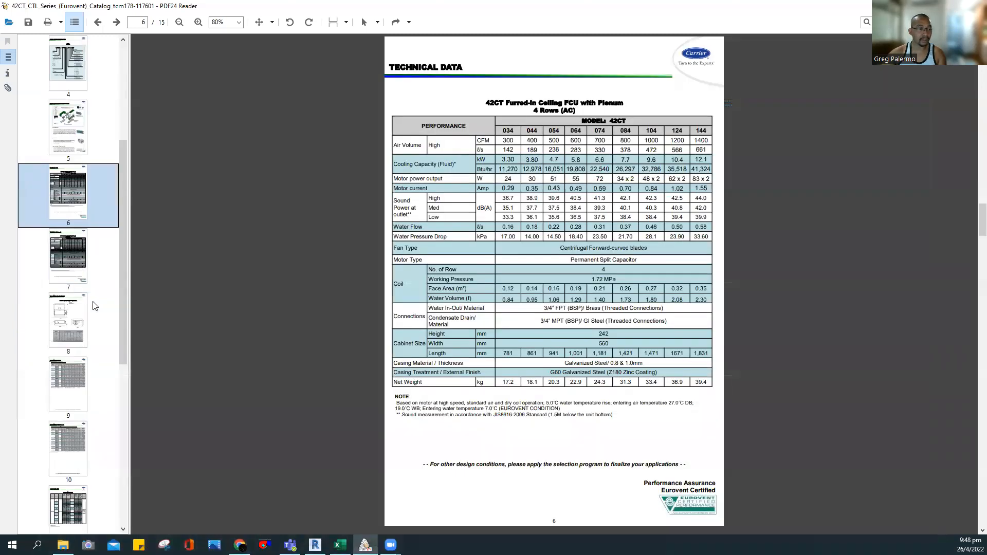
click(76, 321)
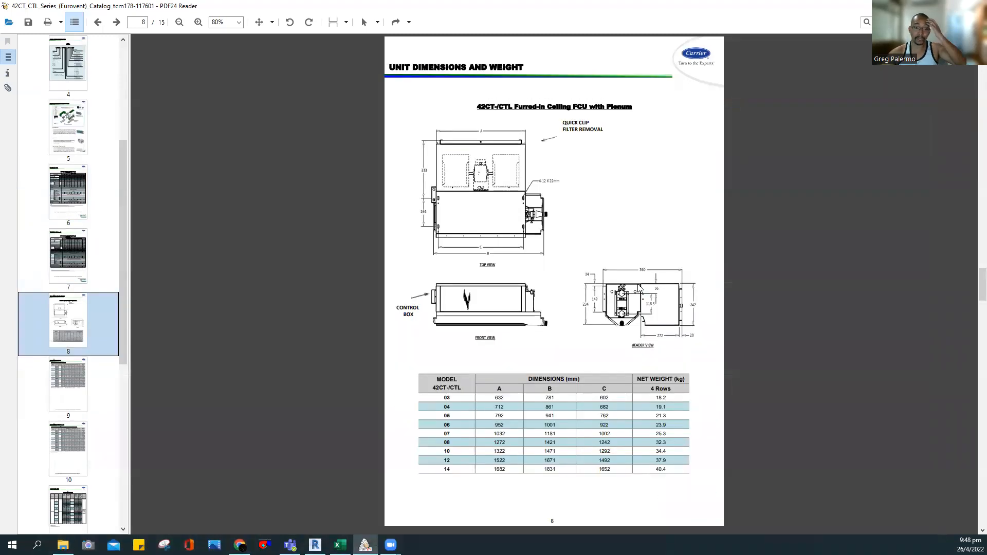
scroll(638, 288, down, 1)
ctrl+scroll(638, 288, up, 1)
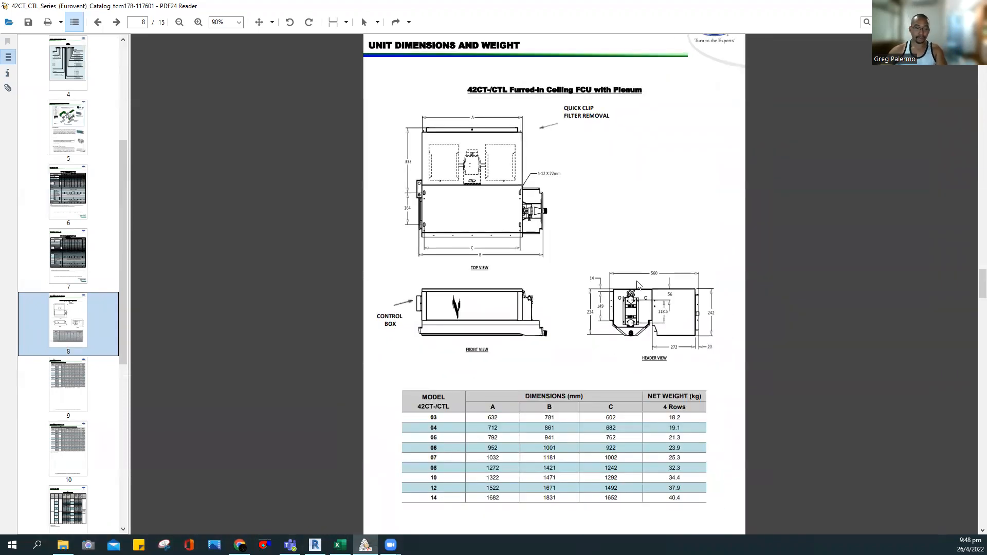
ctrl+scroll(638, 286, up, 1)
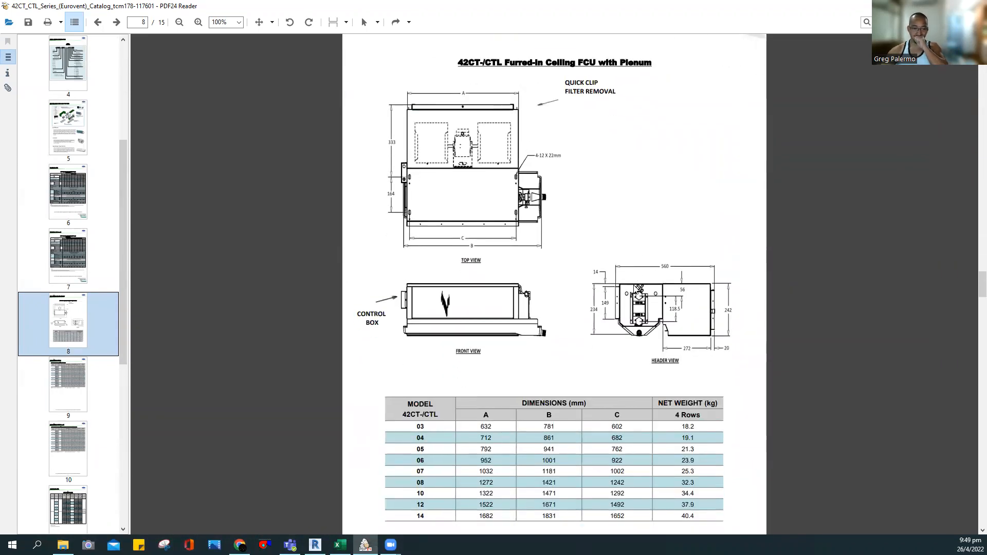
scroll(429, 385, down, 1)
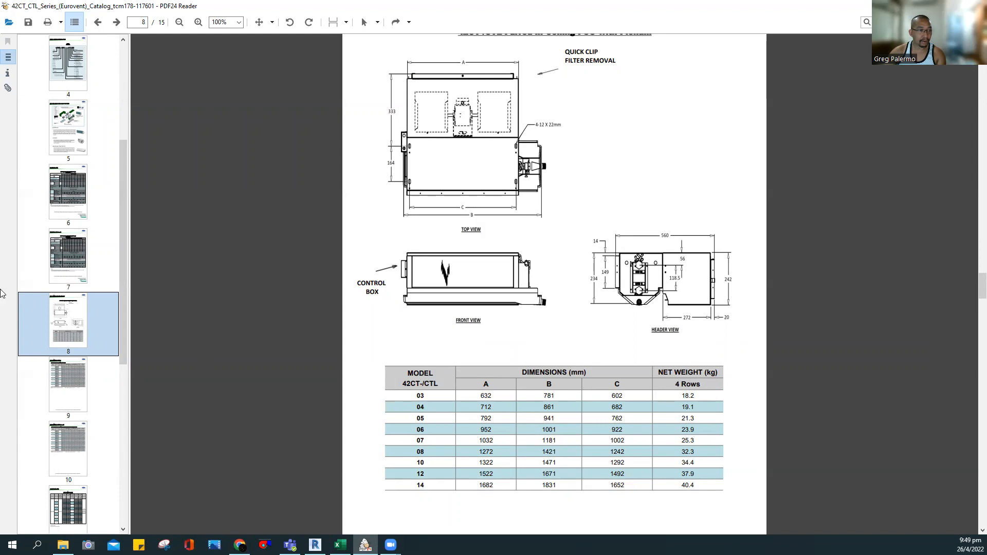
Examine the l/s air volume for model 034 on page 6, comparing against the unit dimensions on page 8
click(60, 196)
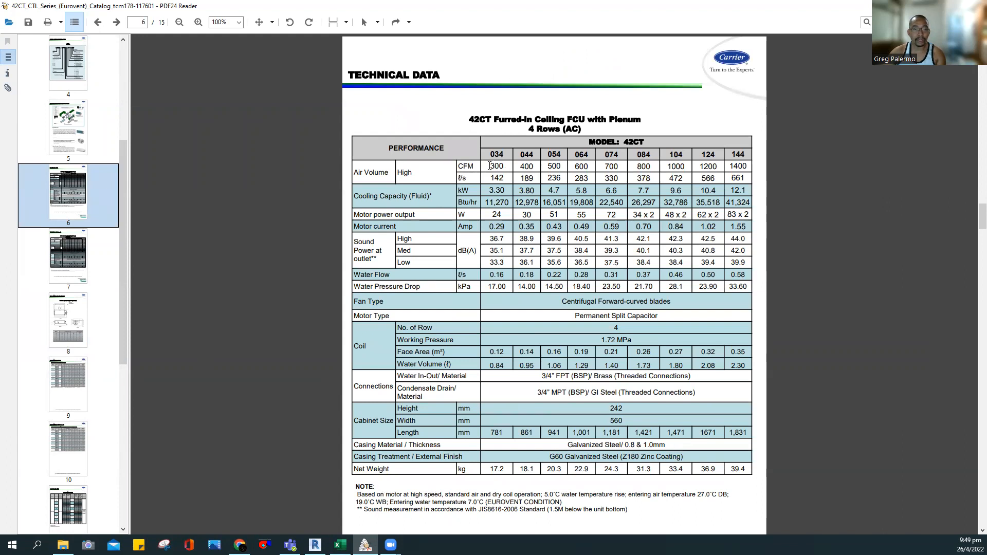
drag(489, 178, 504, 179)
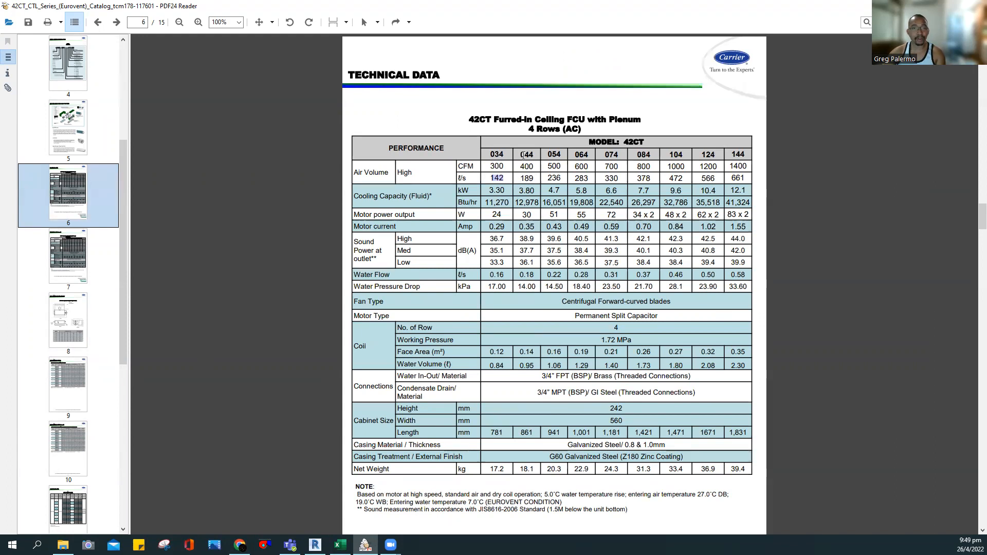
click(66, 378)
click(66, 321)
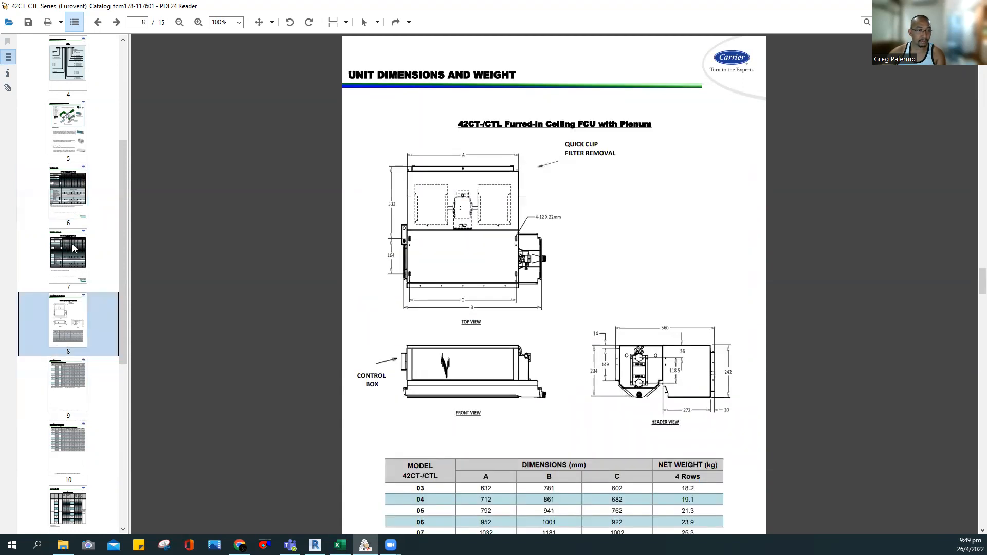
click(70, 204)
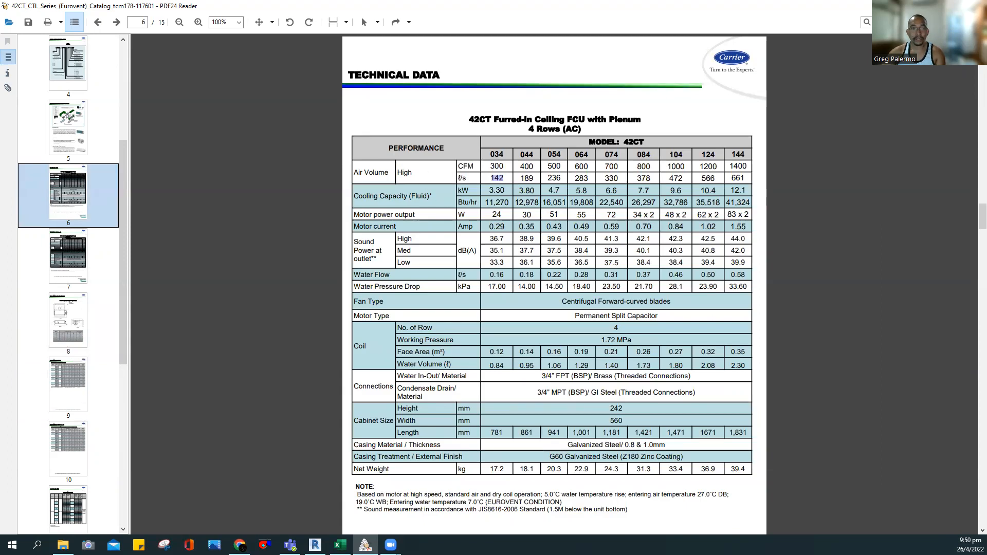
Review the fan coil unit lookup table in Excel and return to the Revit model
click(929, 6)
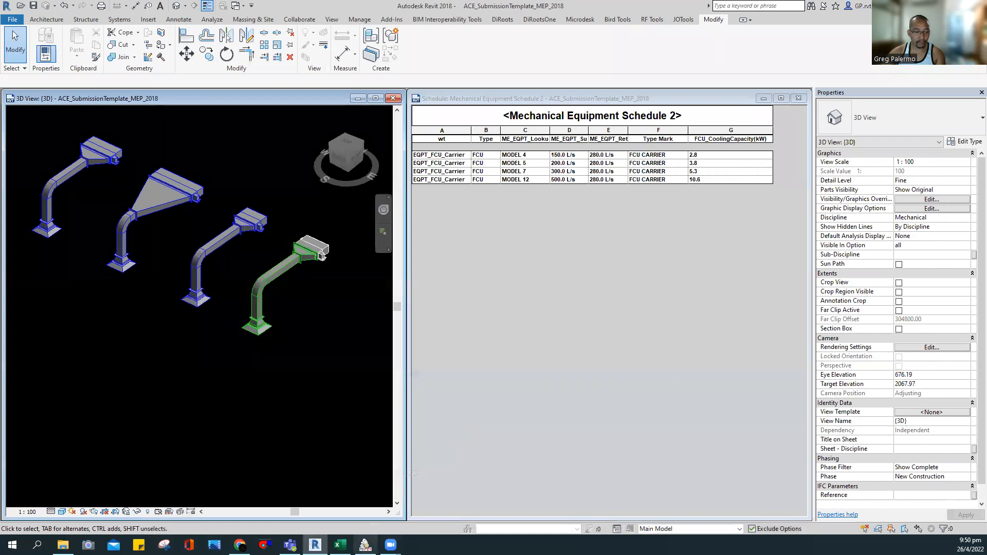
click(340, 544)
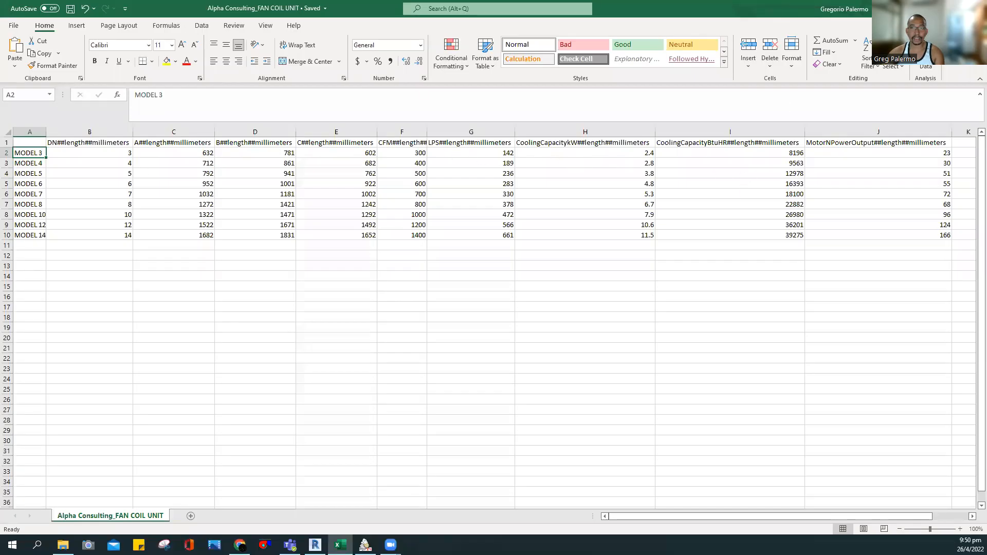
click(928, 7)
Widen the family, lookup and supply airflow columns of Mechanical Equipment Schedule 2 so their contents are easier to read
click(526, 285)
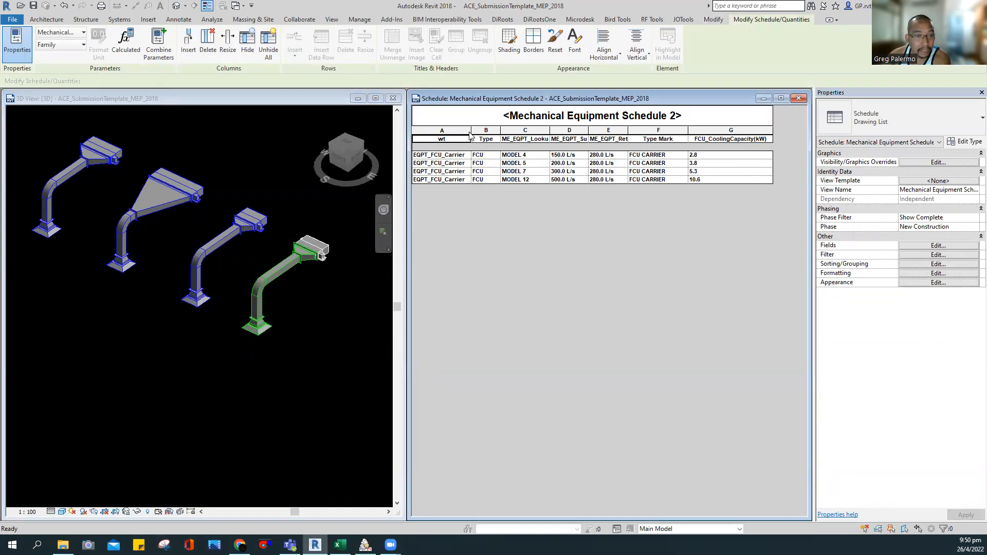
drag(471, 131, 476, 131)
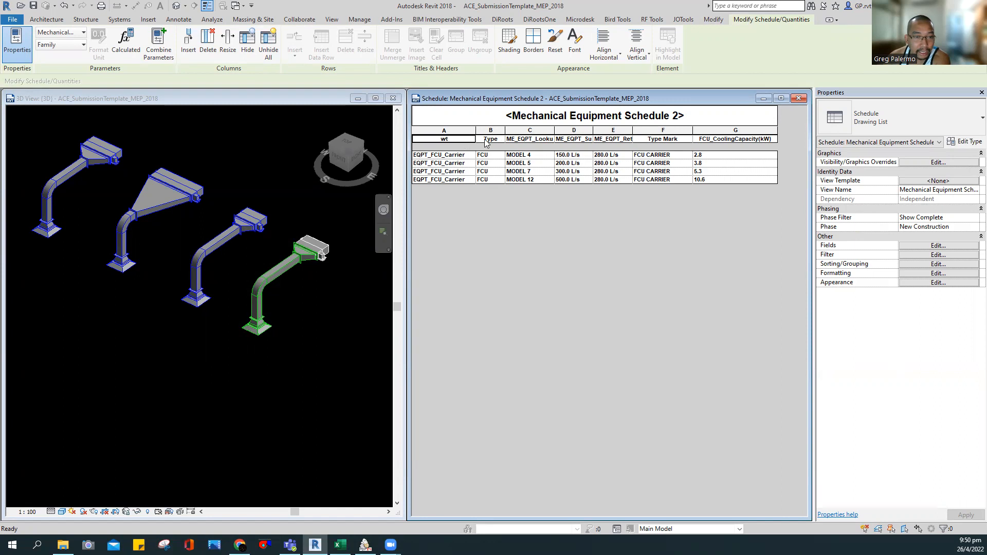
drag(554, 130, 643, 130)
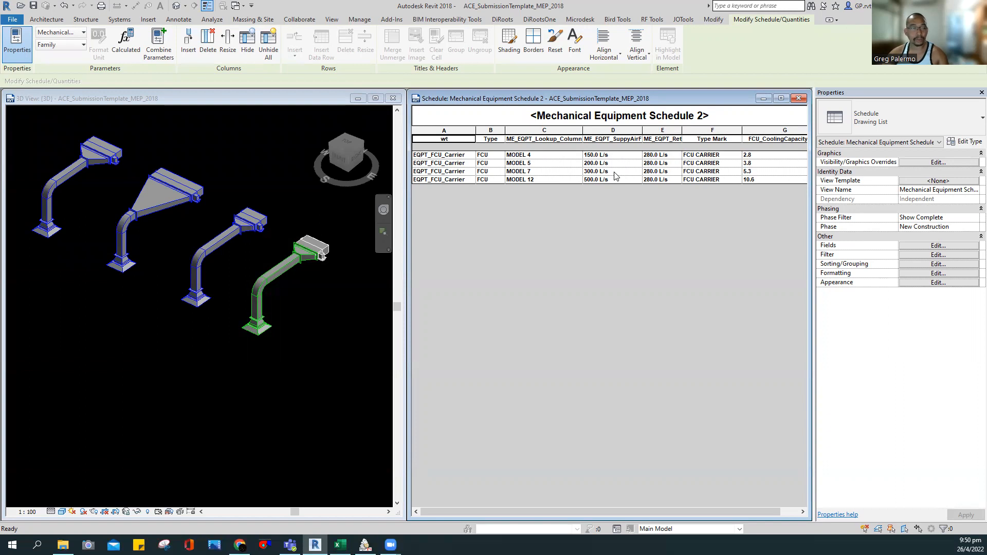
drag(582, 130, 561, 130)
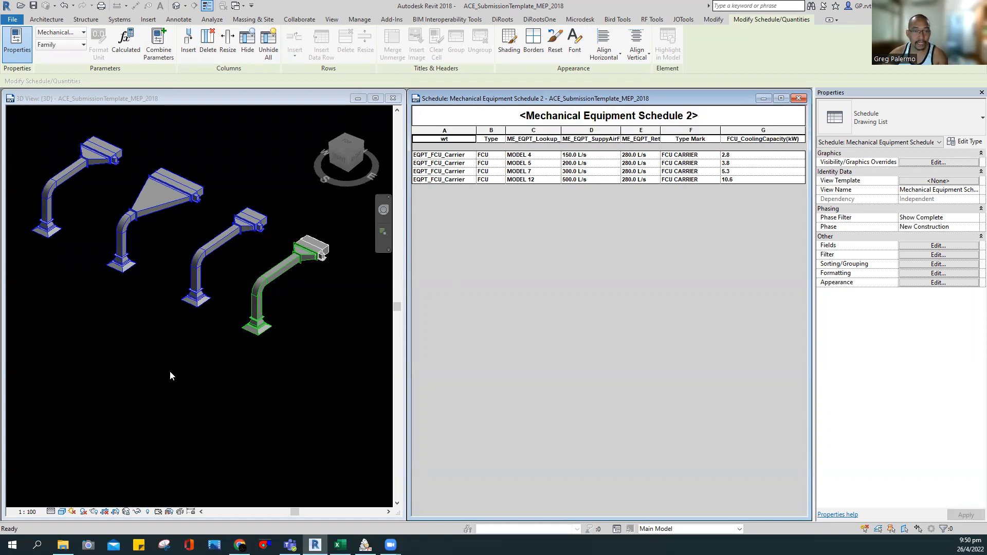
Set the flow of all four supply diffusers to 100 L/s in the 3D view
click(58, 270)
click(48, 240)
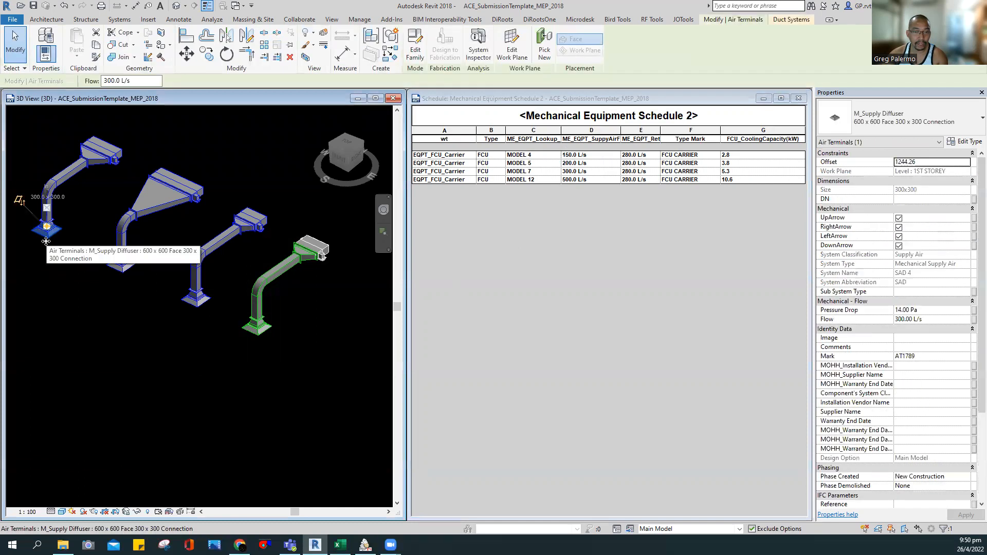
scroll(932, 370, down, 2)
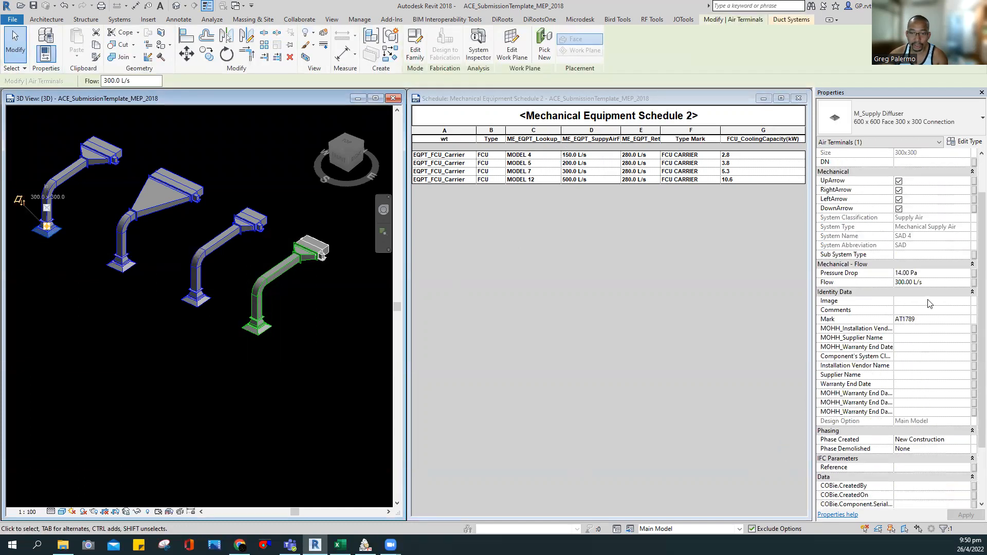
ctrl+click(121, 273)
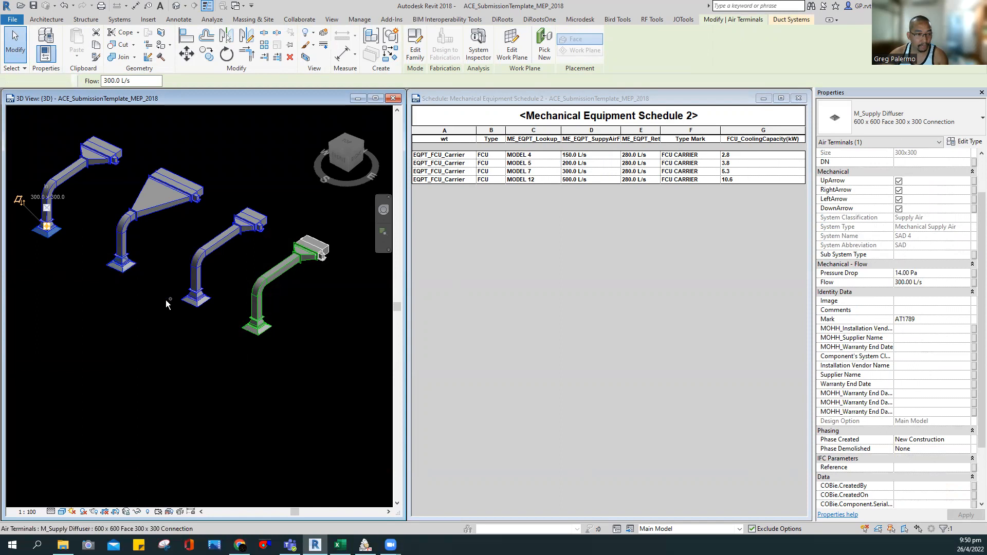
ctrl+click(246, 328)
ctrl+click(245, 329)
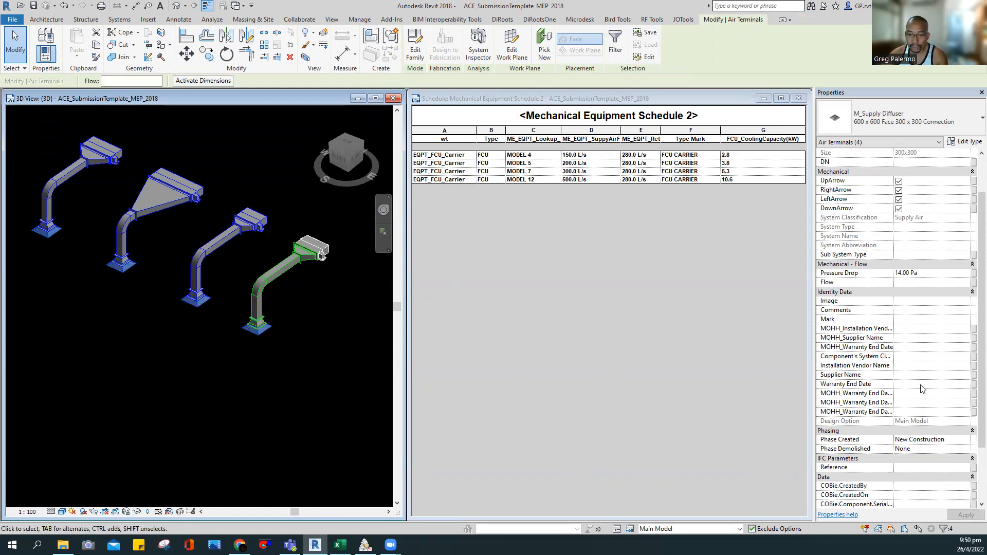
scroll(928, 378, down, 3)
scroll(927, 453, up, 4)
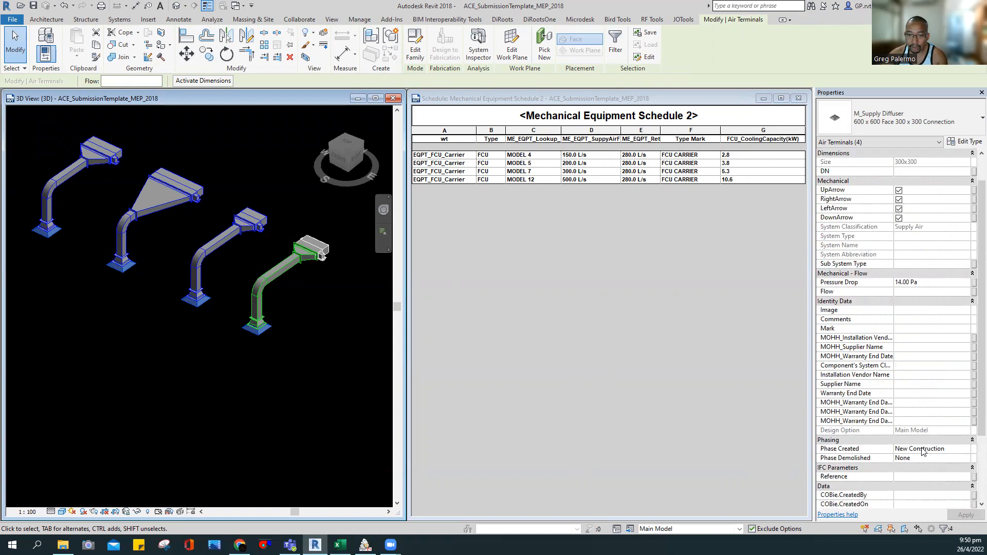
scroll(920, 376, up, 2)
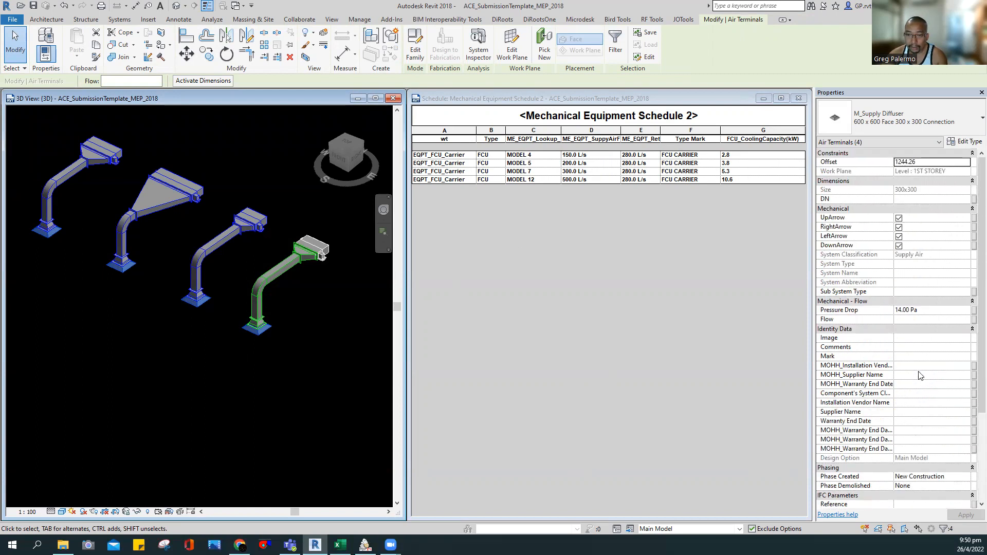
click(908, 320)
text(100.00 L/s)
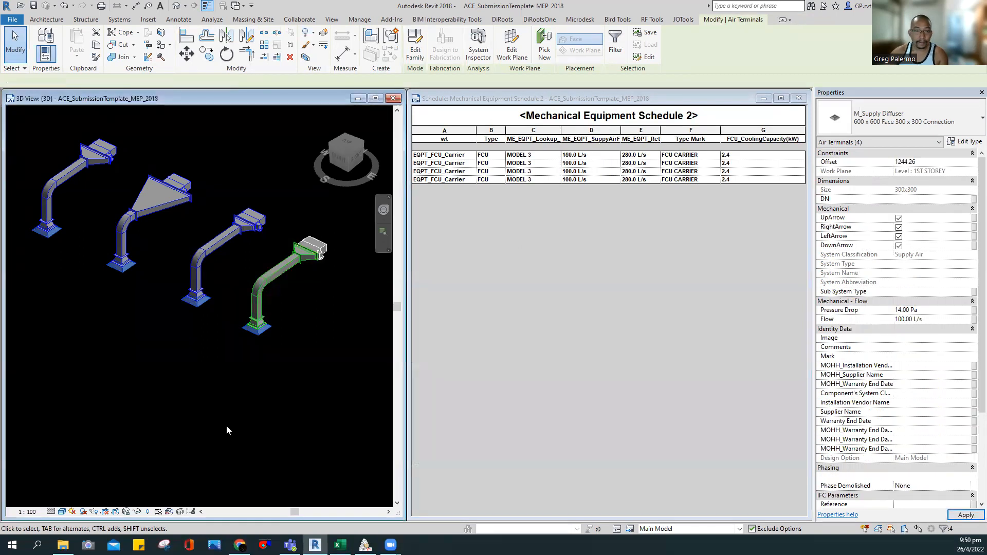
click(274, 408)
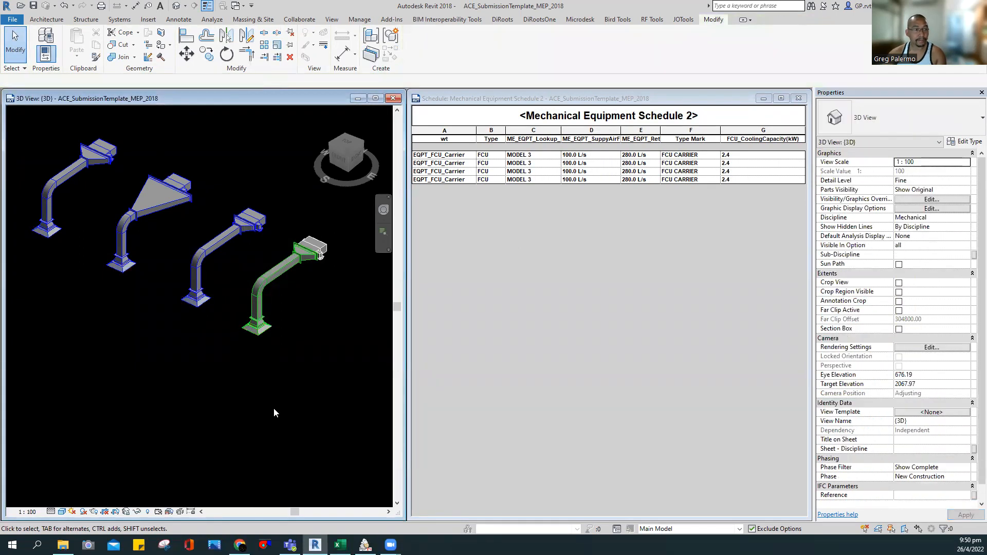
Try to change the type of the first and second units' concentric tapers together
scroll(169, 225, up, 1)
middle_drag(170, 225, 194, 254)
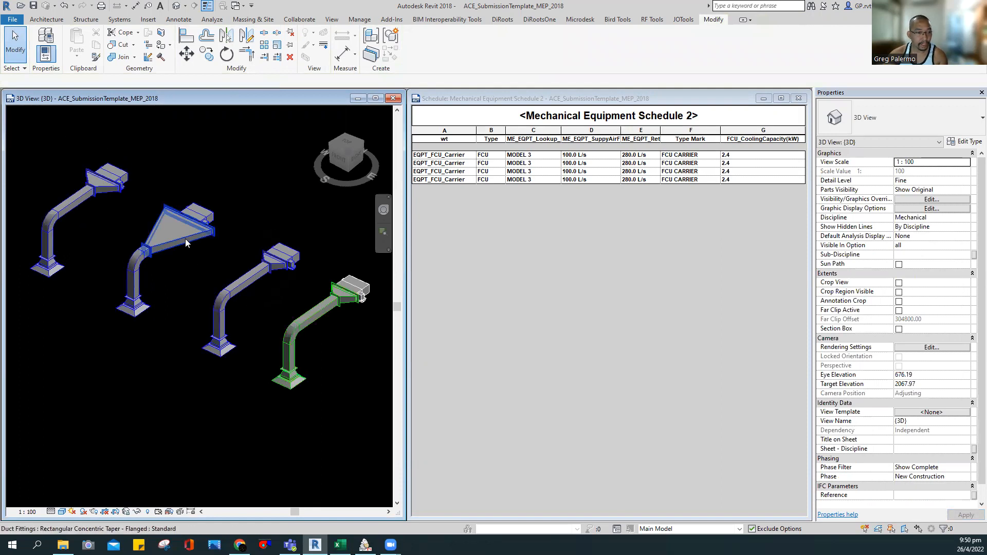
click(186, 243)
ctrl+click(106, 177)
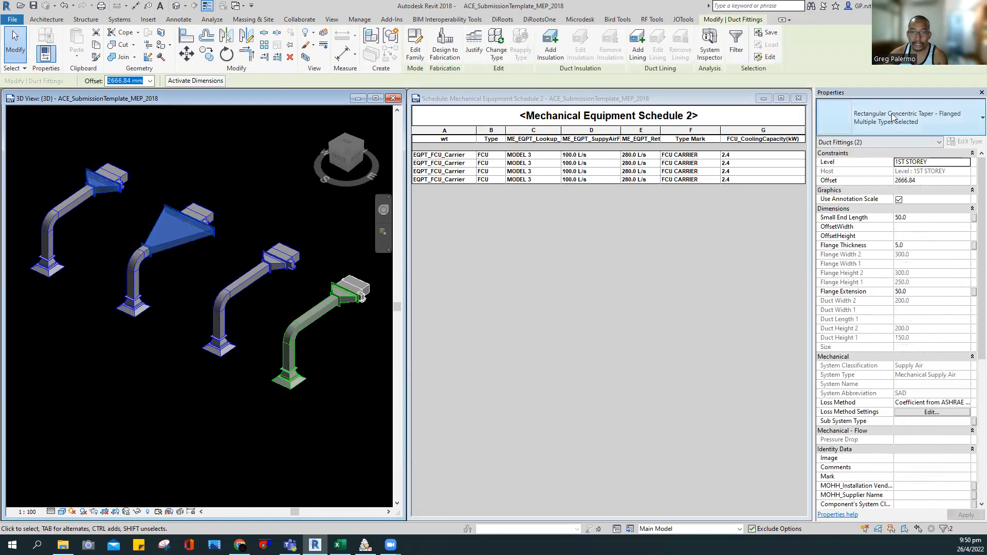
click(892, 119)
click(874, 302)
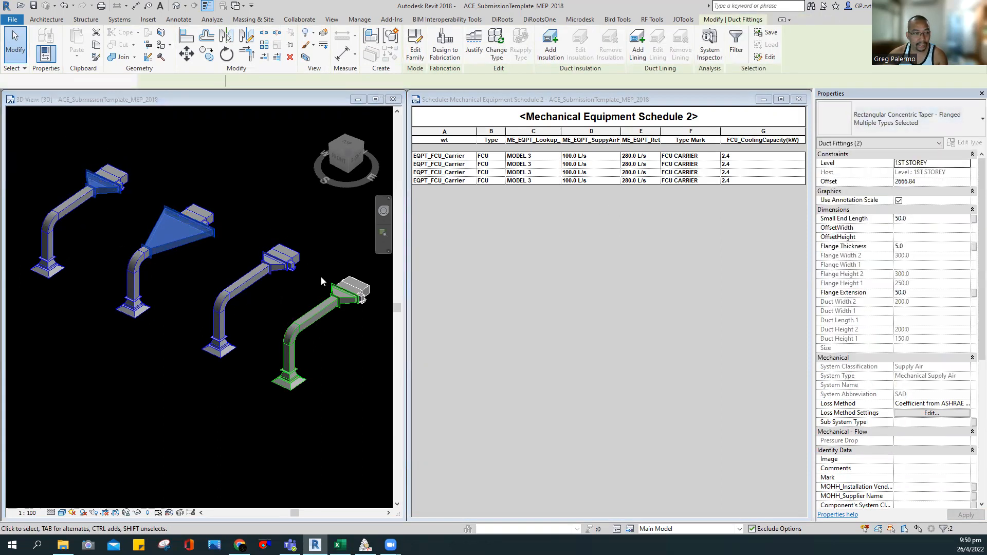
Change the second unit's oversized rectangular concentric taper to type 45
click(194, 252)
click(180, 231)
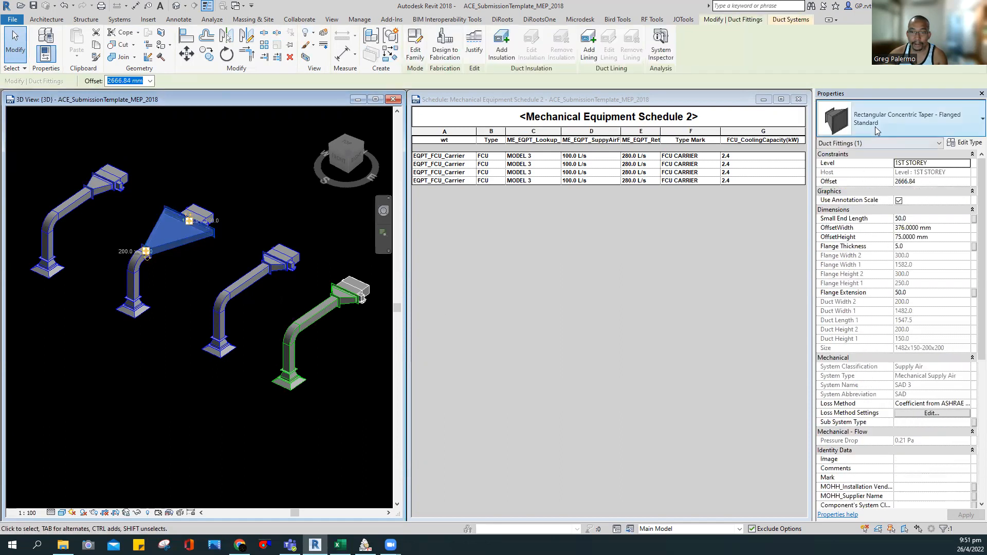
click(877, 128)
click(848, 289)
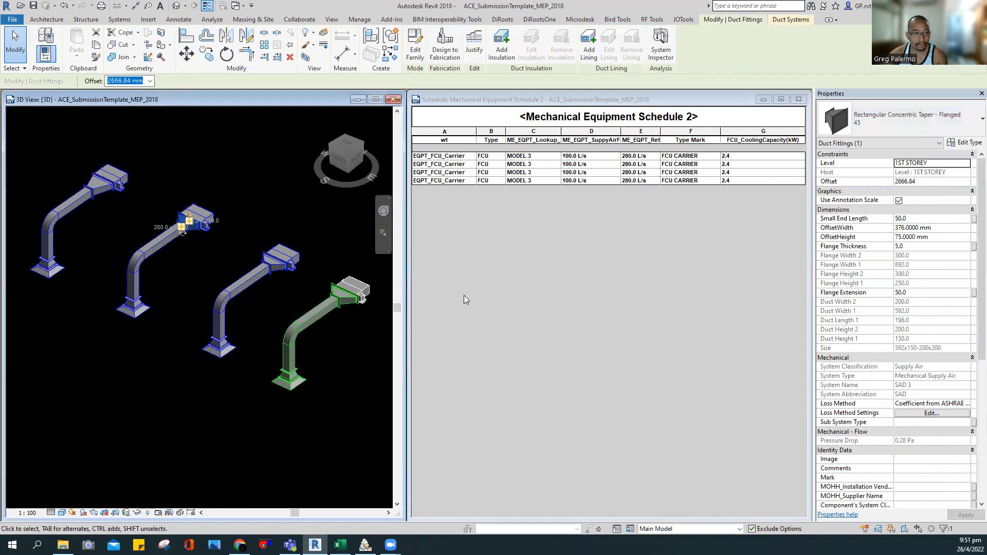
click(230, 248)
Inspect the concentric taper of the green fresh air unit up close and check its type and dimensions
scroll(276, 268, up, 4)
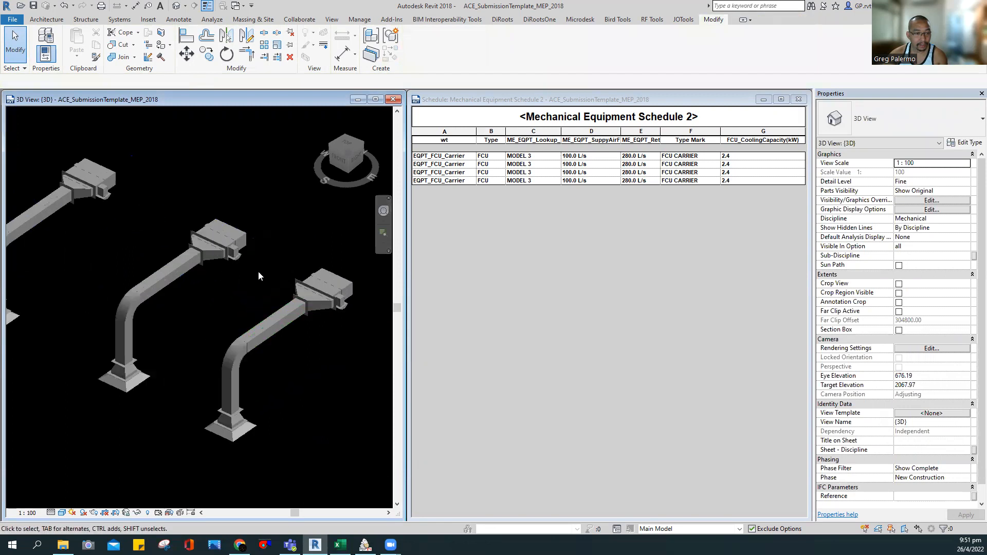
scroll(278, 283, down, 2)
click(308, 289)
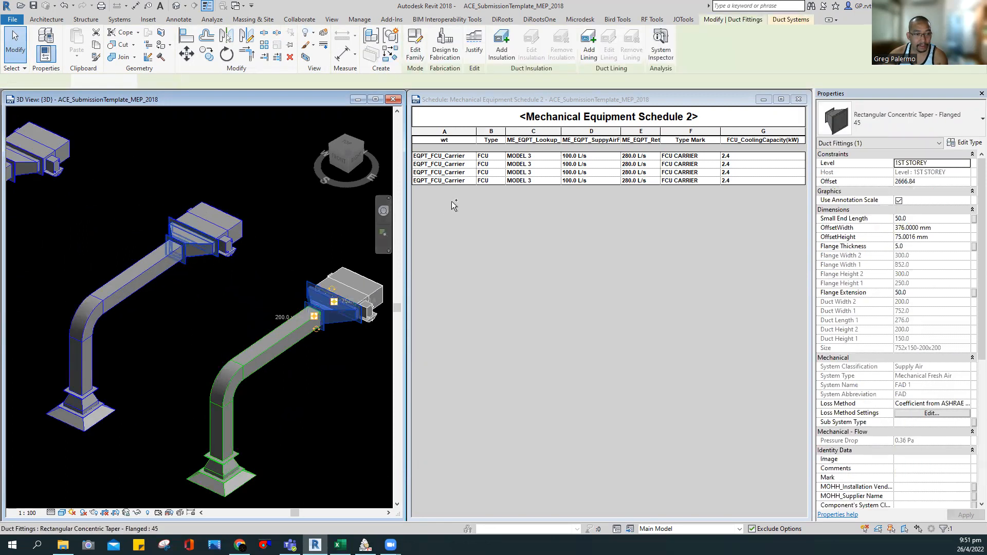
Change the concentric tapers of the third unit and the green fresh air unit to the Standard type
click(894, 125)
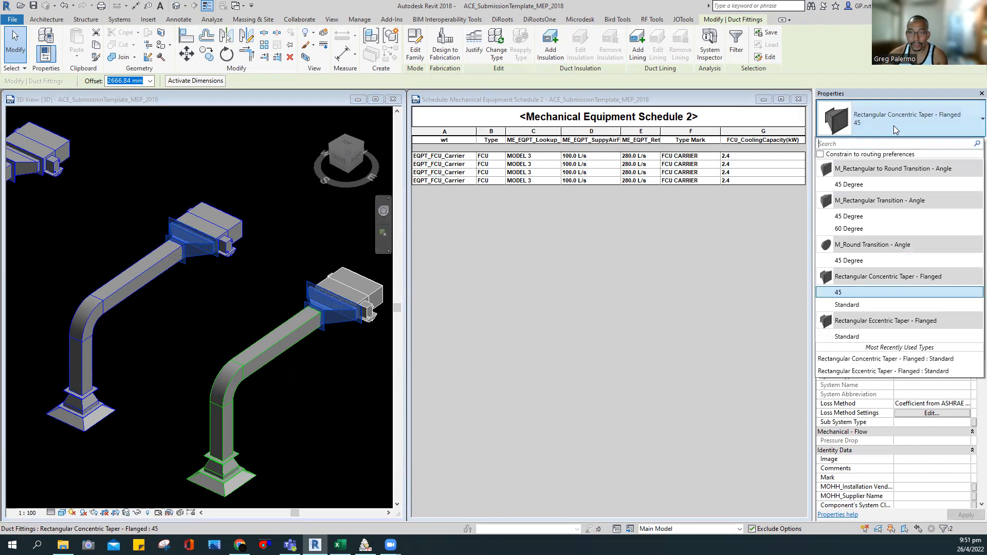
click(847, 304)
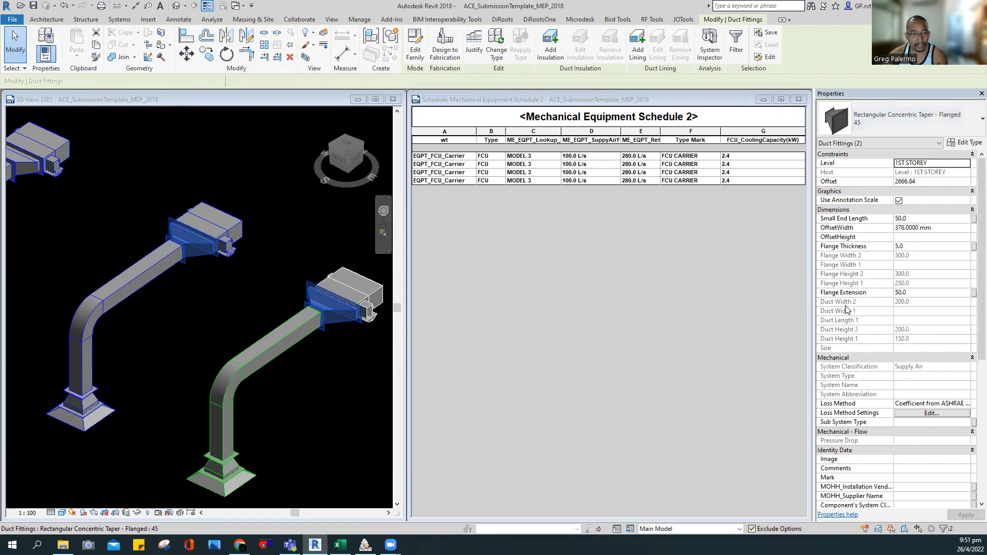
click(312, 261)
scroll(201, 371, down, 3)
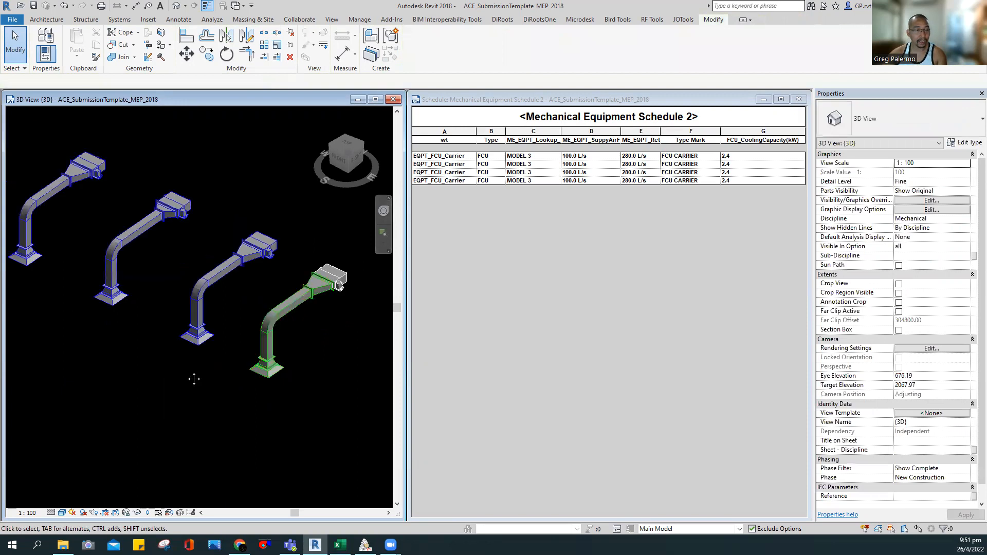
scroll(288, 379, down, 3)
scroll(223, 253, up, 4)
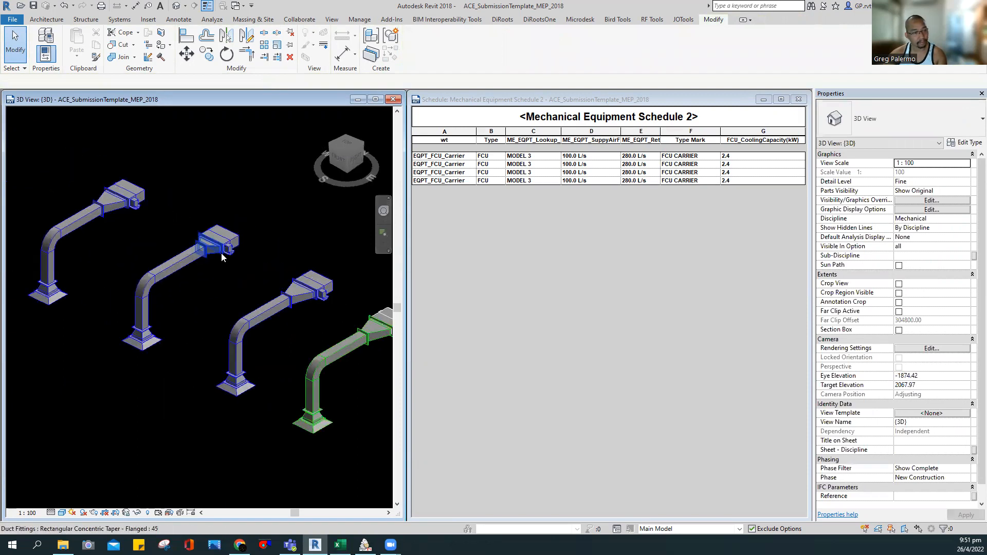
scroll(227, 286, down, 3)
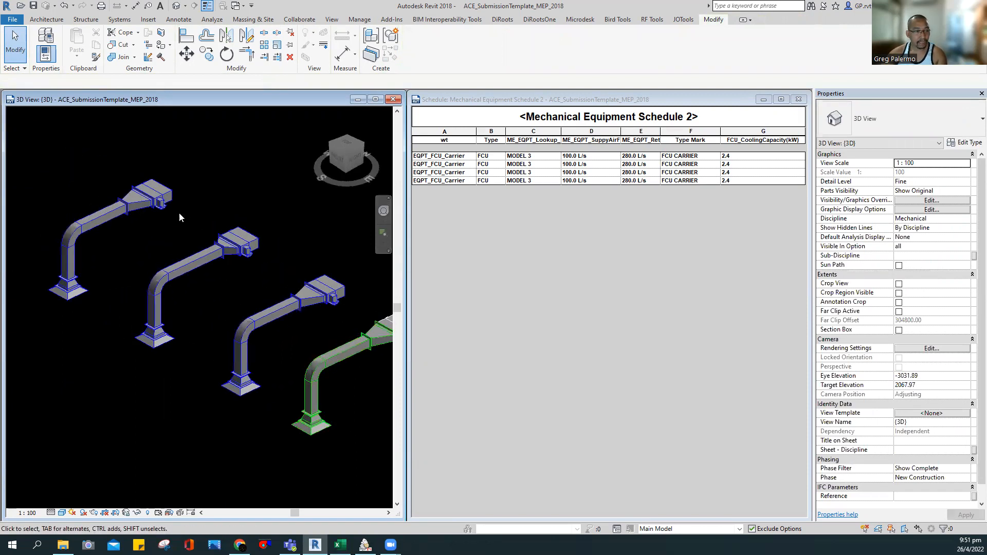
scroll(210, 210, up, 2)
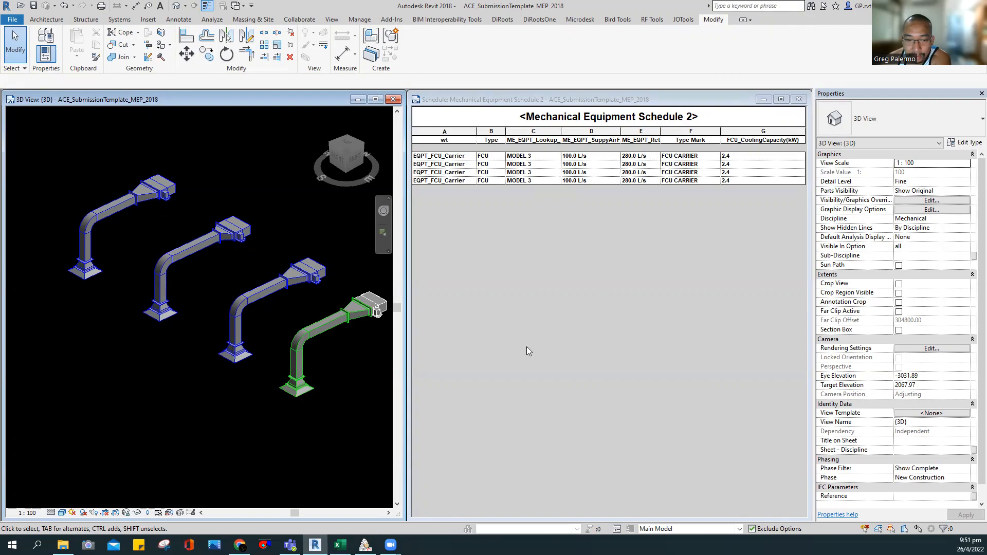
Compare the schedule's lookup models with the technical data and dimension tables of the Carrier 42CT catalogue in PDF24 Reader
click(365, 545)
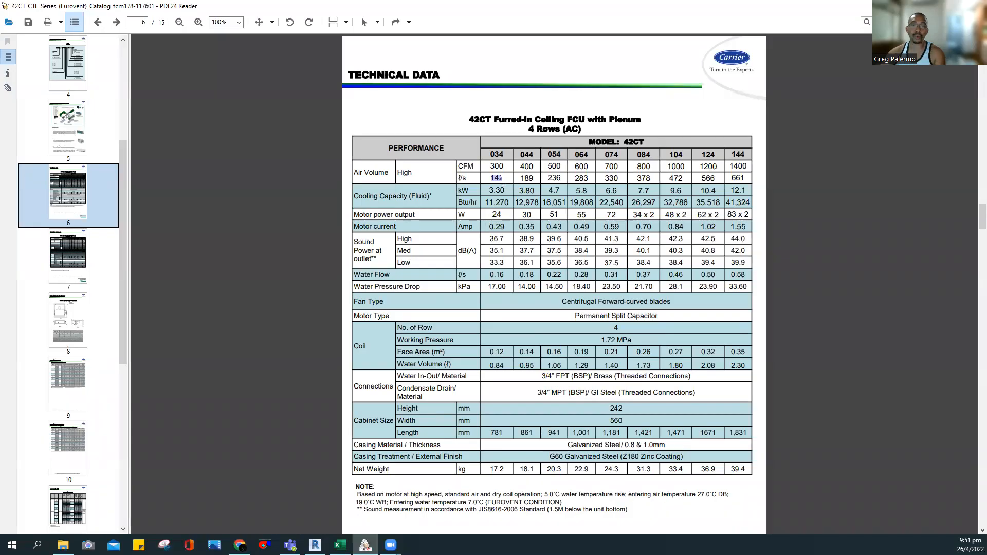
key(alt+Tab)
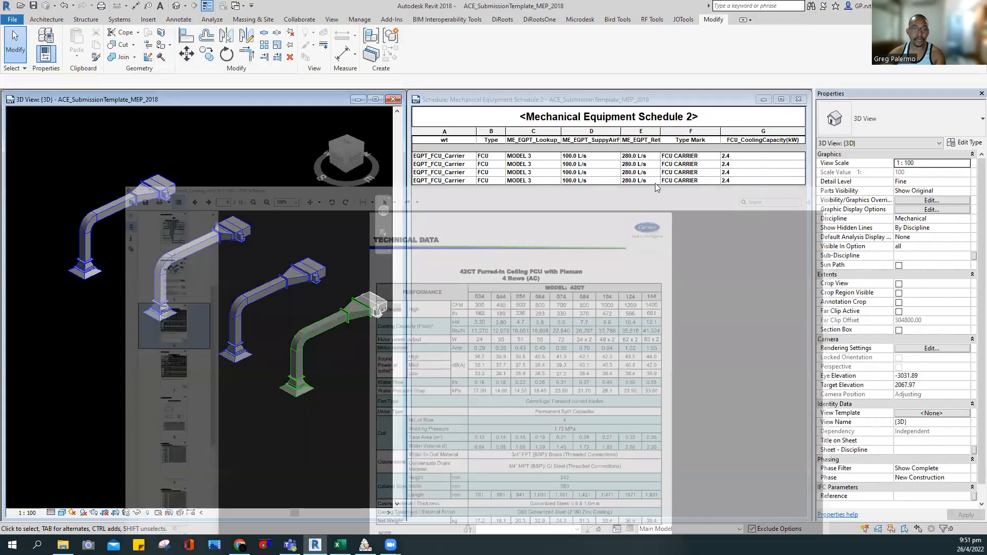
click(538, 160)
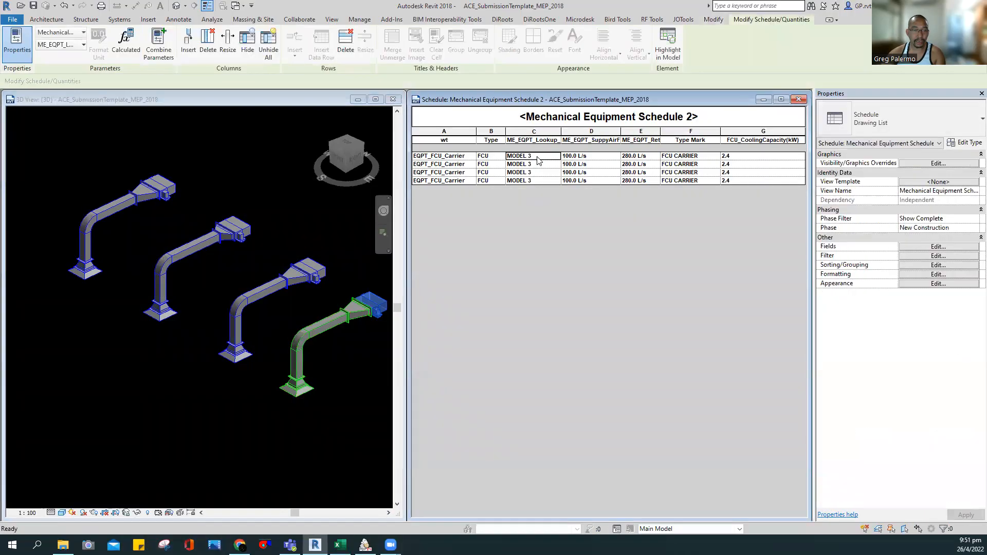
click(366, 545)
scroll(356, 233, down, 5)
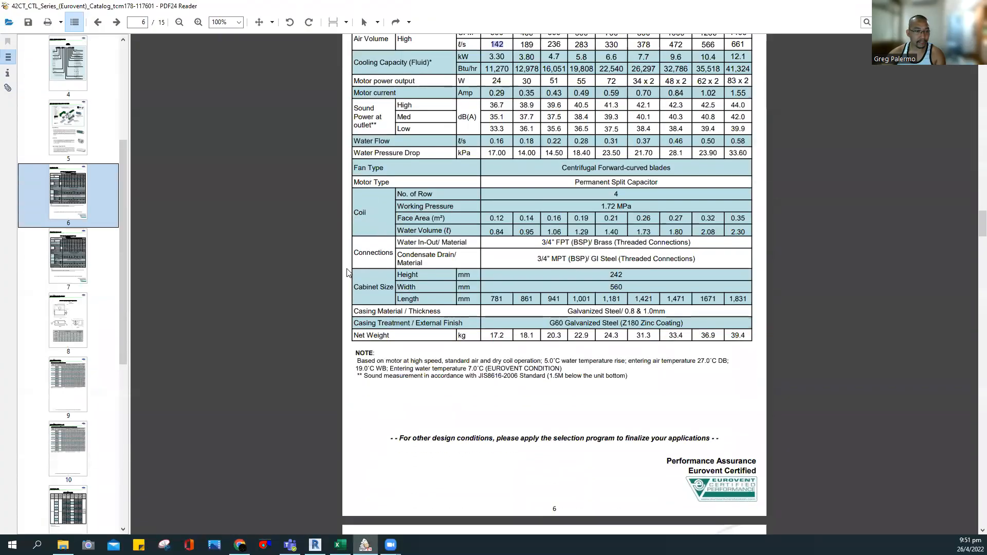
click(60, 330)
scroll(595, 354, down, 5)
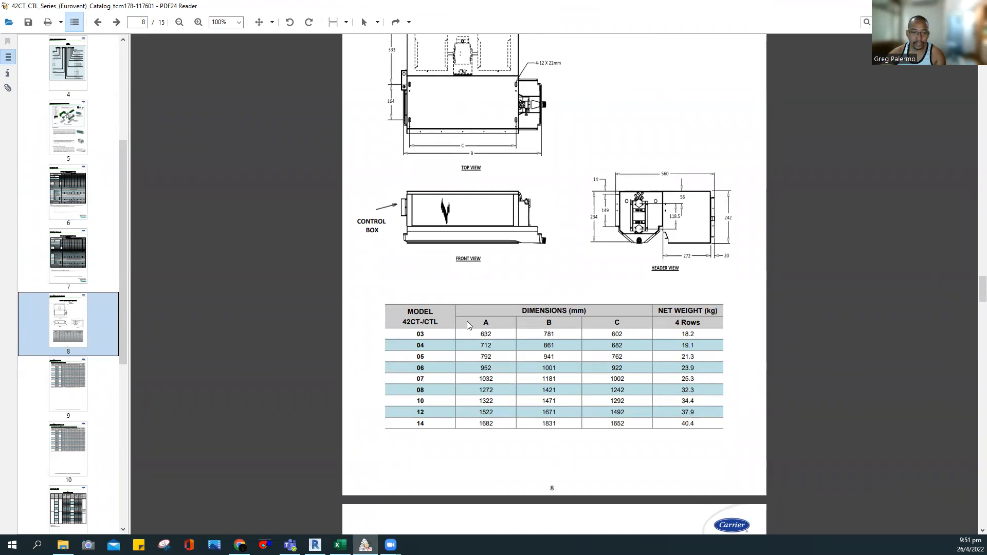
key(alt+Tab)
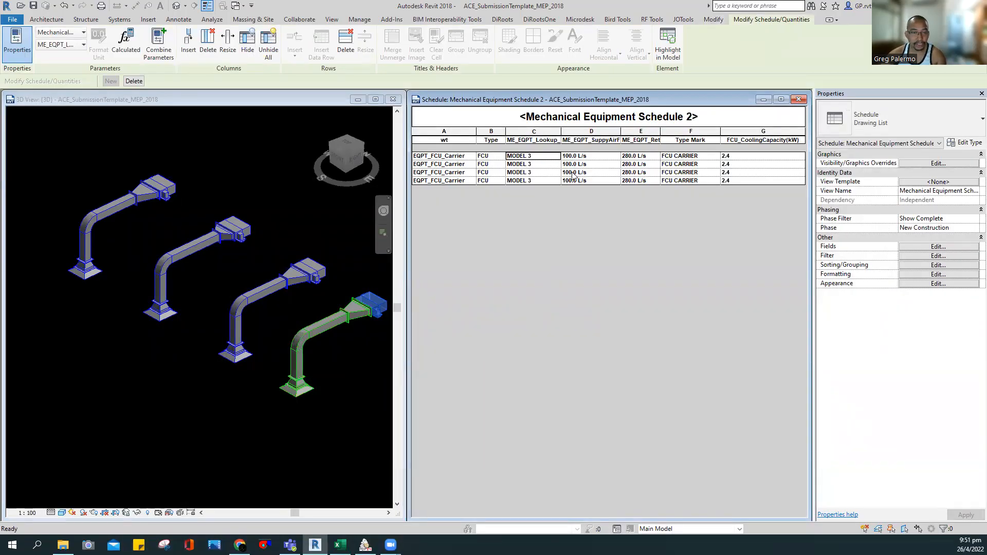
Consult the catalogue again and set the flow of the second unit's supply diffuser in Revit to 200 L/s
click(160, 315)
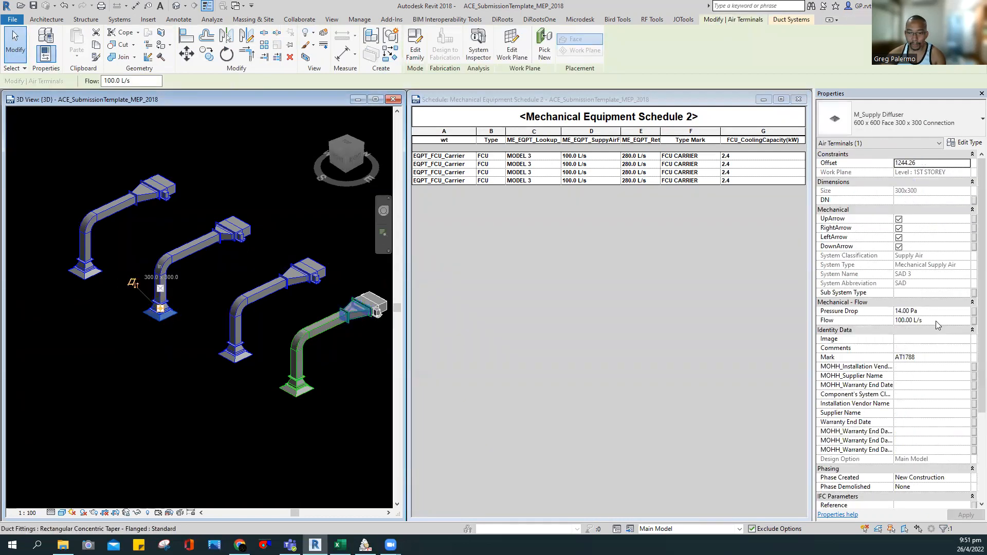
click(364, 545)
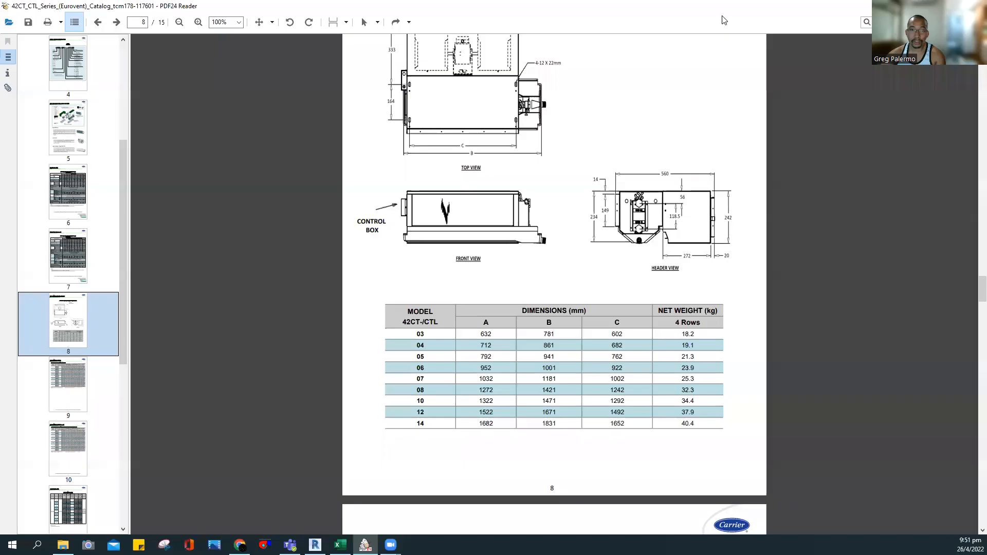
key(alt+Tab)
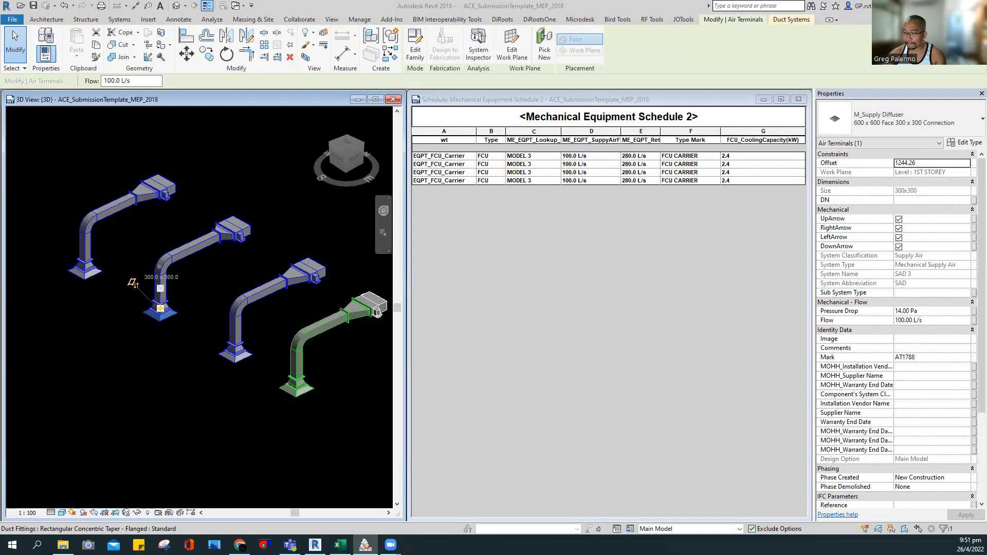
key(alt+Tab)
key(alt+Tab)
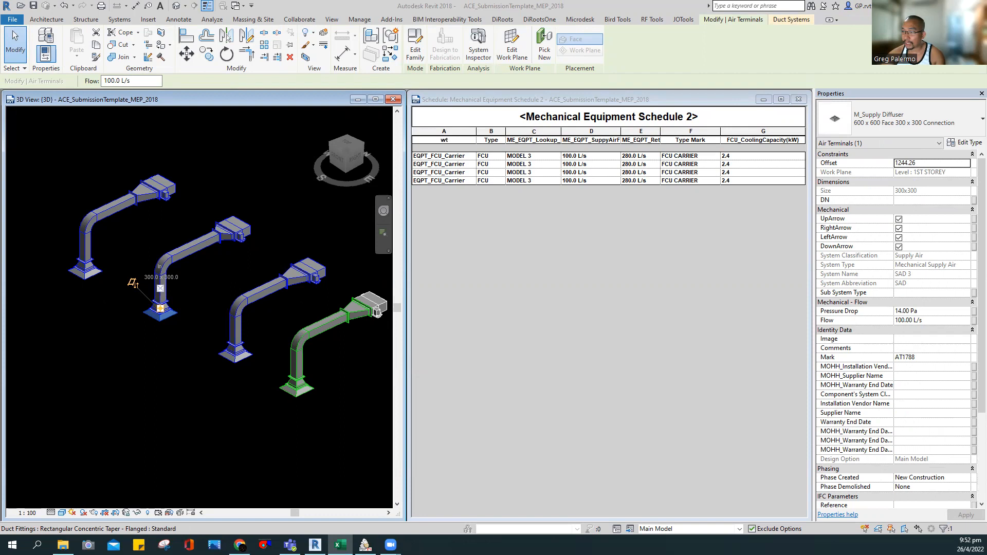
click(931, 321)
text(200)
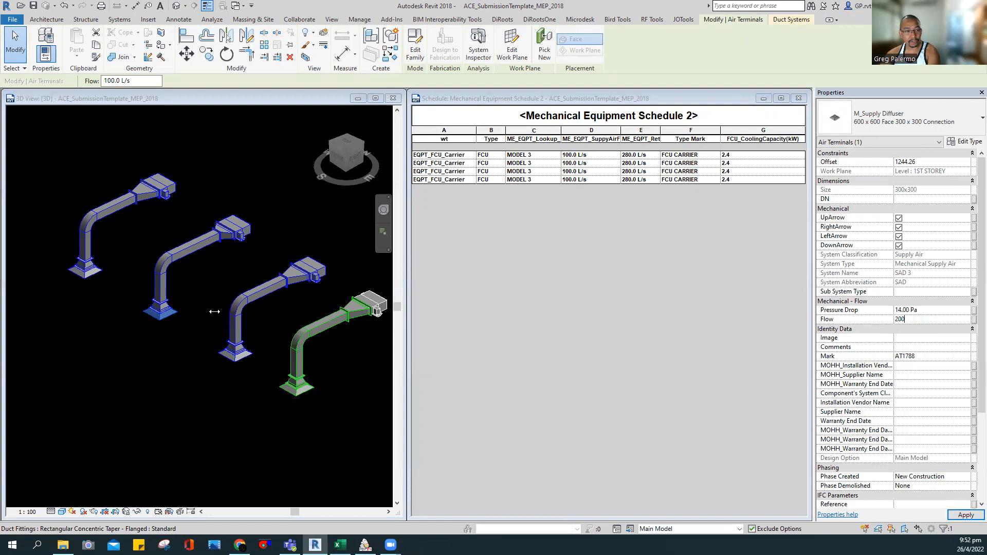
click(219, 350)
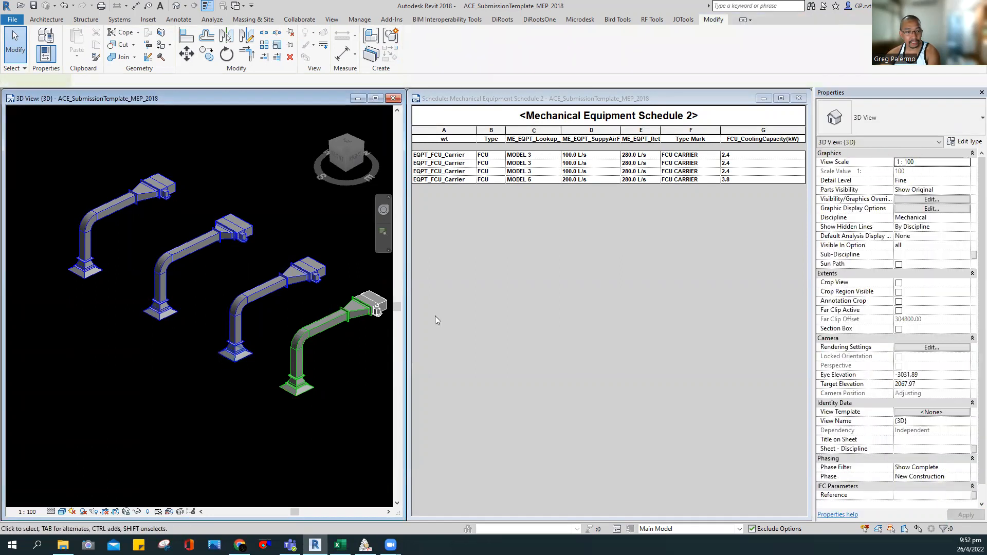
Set the flow of the third unit's supply diffuser to 260 L/s
click(931, 320)
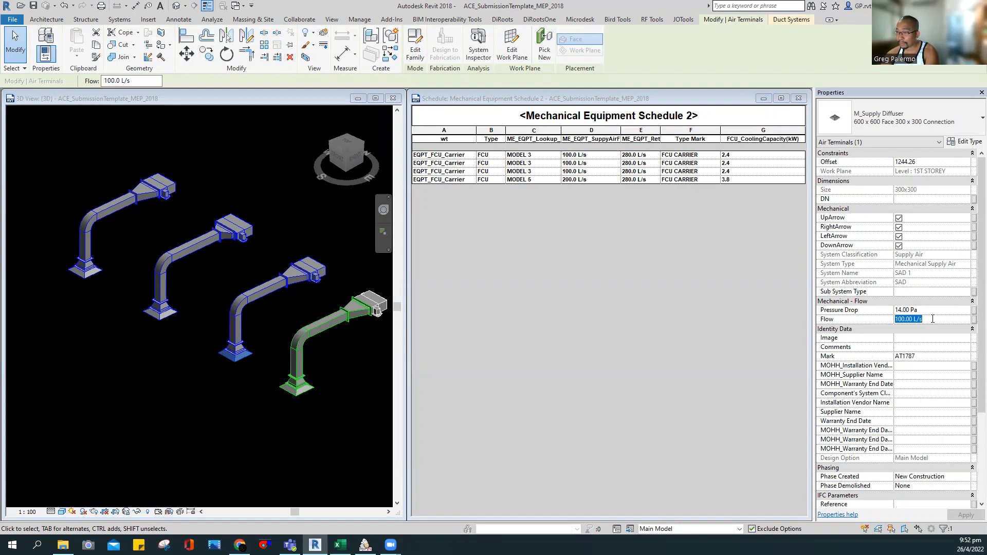
text(260)
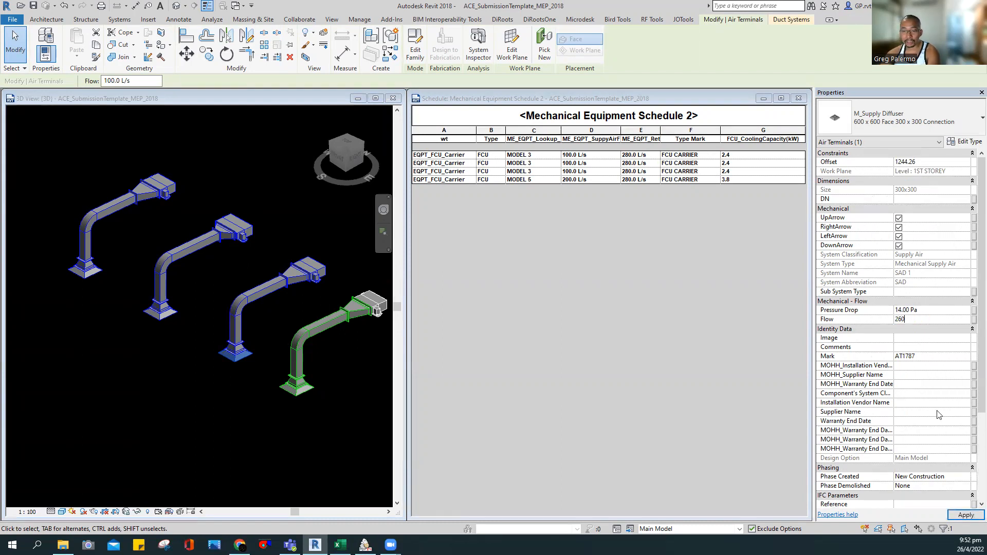
click(966, 514)
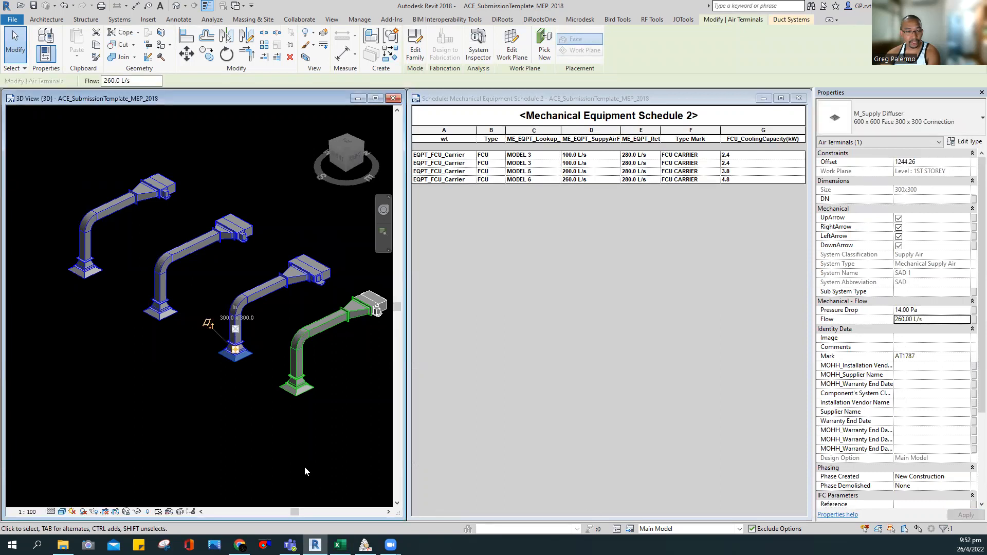
click(304, 462)
Set the flow of the green fresh air unit's supply diffuser to 500 L/s
click(288, 395)
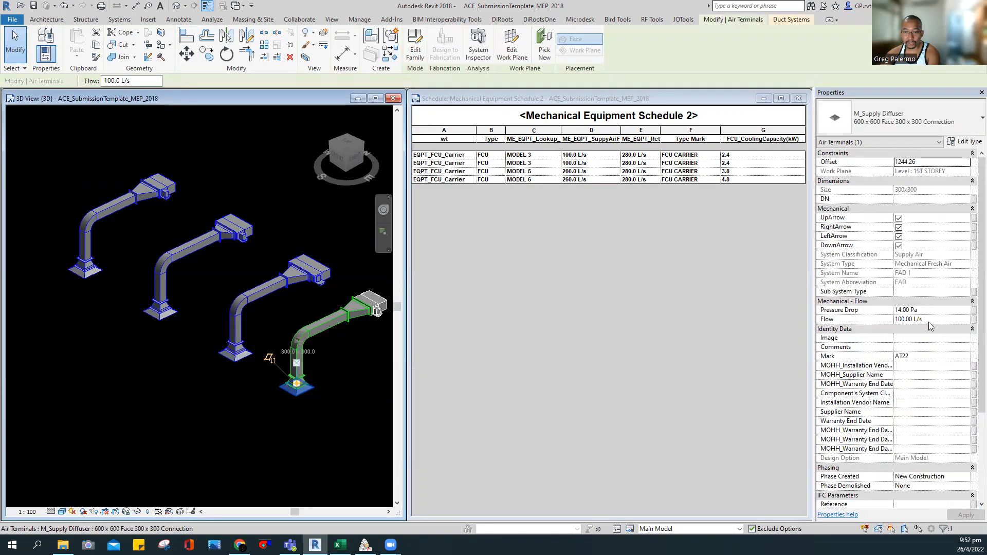
click(938, 319)
text(500)
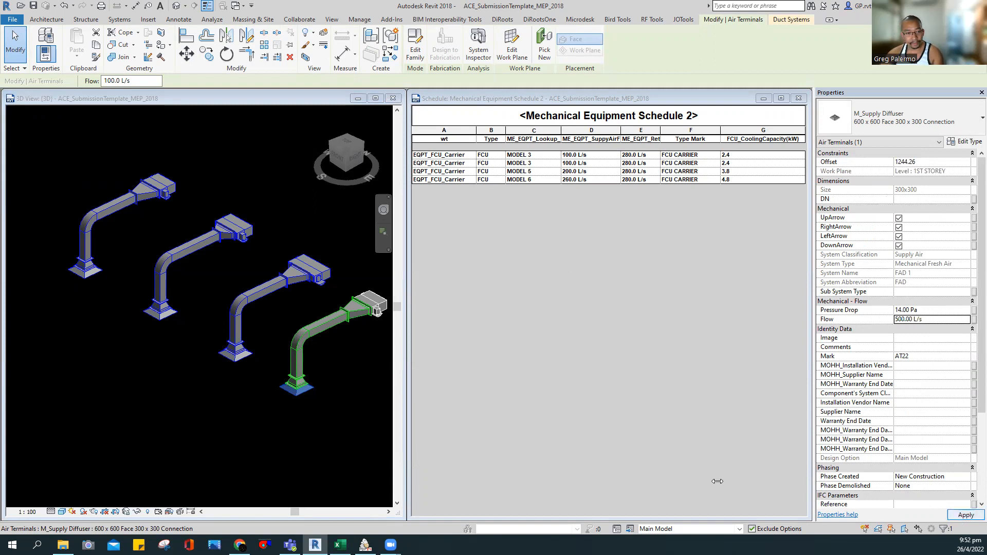
middle_drag(295, 427, 165, 400)
scroll(228, 386, up, 3)
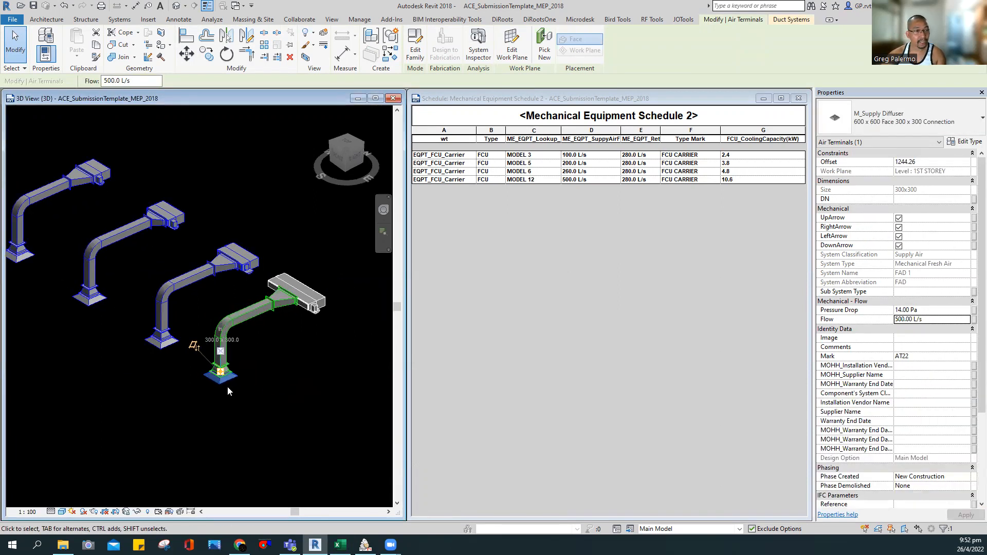
Change the concentric tapers of the third unit and the green fresh air unit to type 45
click(232, 251)
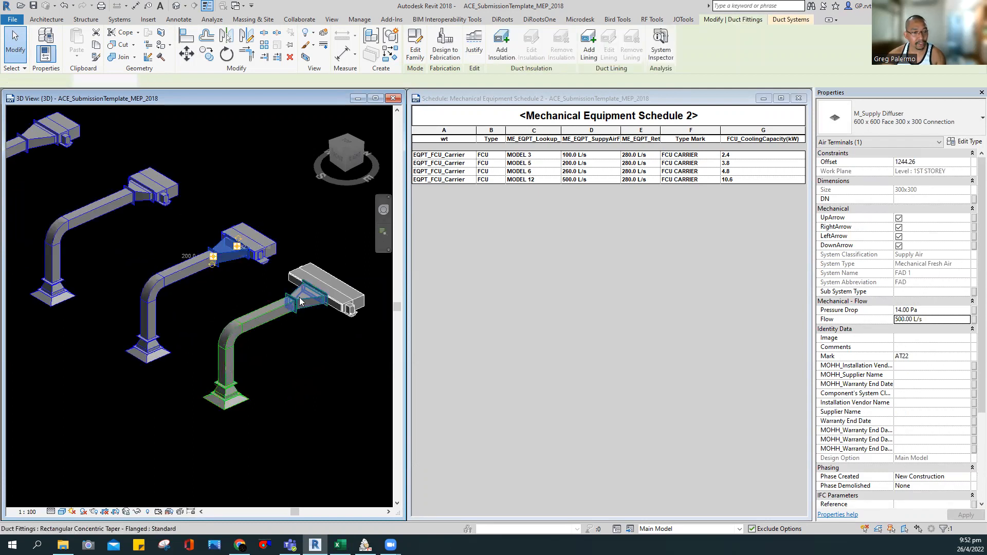
ctrl+click(307, 297)
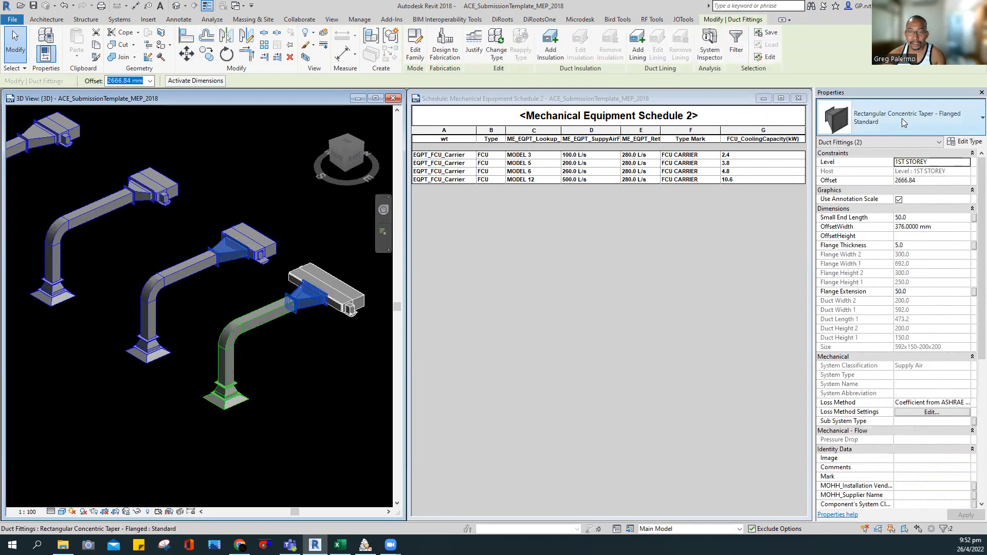
click(901, 122)
click(857, 291)
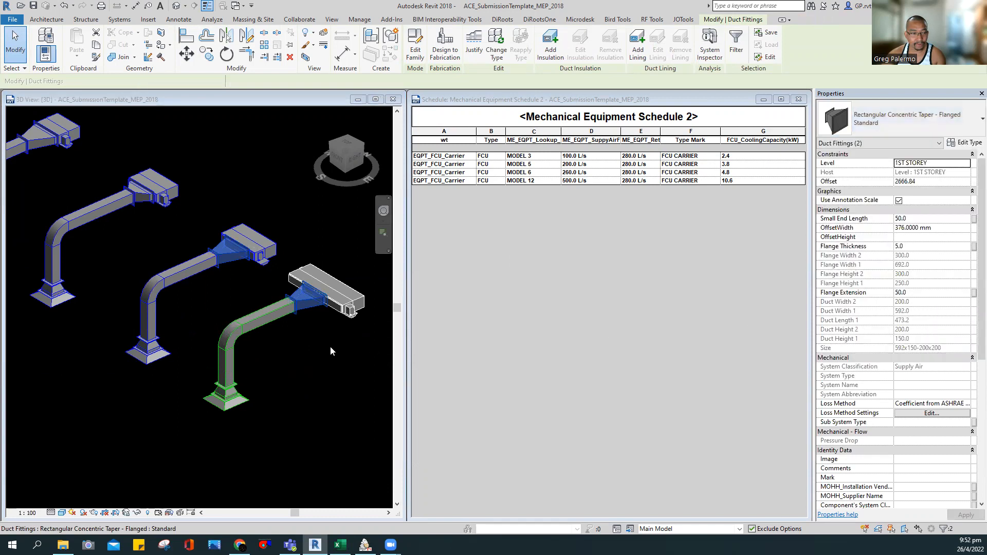
click(321, 348)
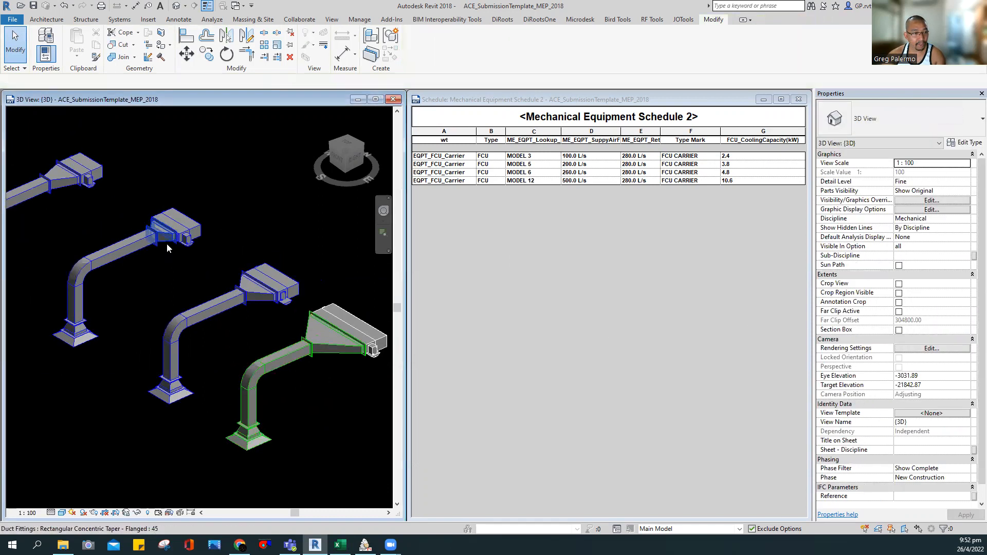
Change the second unit's flanged concentric taper to the Standard type
click(166, 235)
click(900, 120)
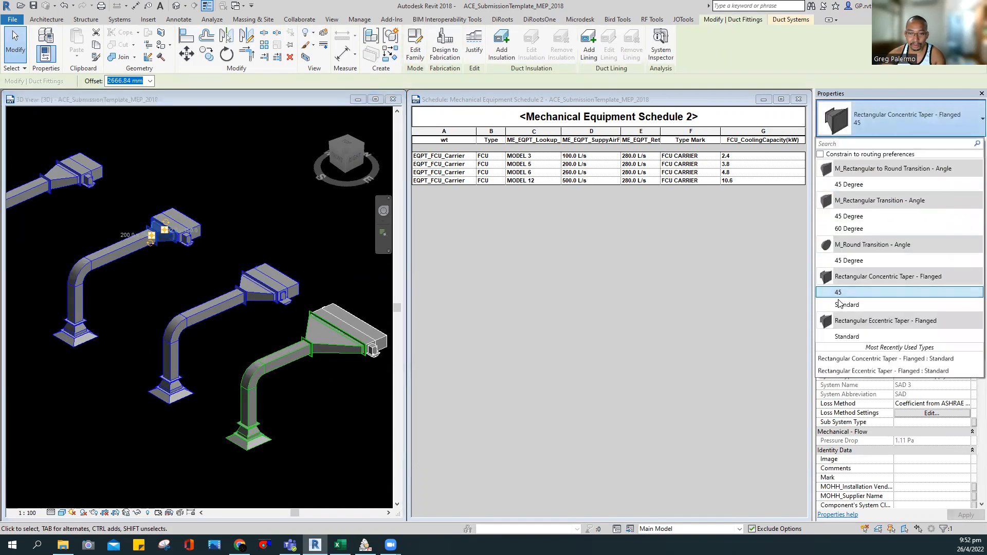
click(858, 291)
click(83, 203)
shift+middle_drag(84, 203, 216, 324)
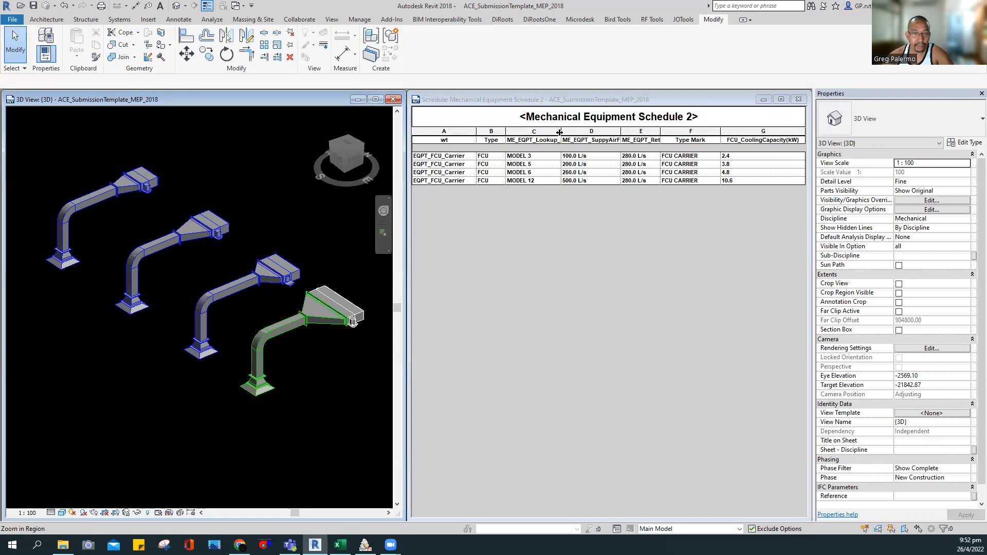
Close the Properties palette and widen the equipment schedule window so that every column fits
click(536, 160)
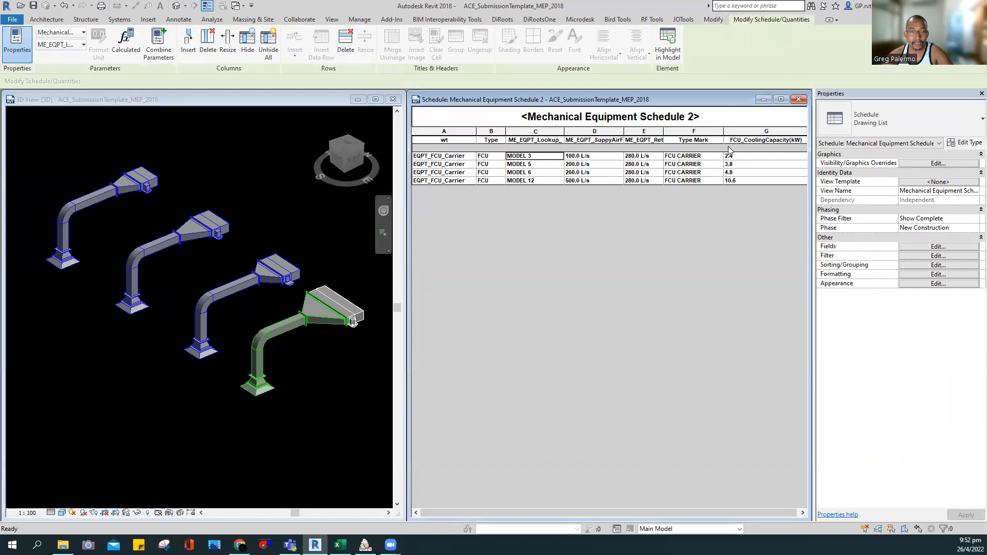
click(982, 93)
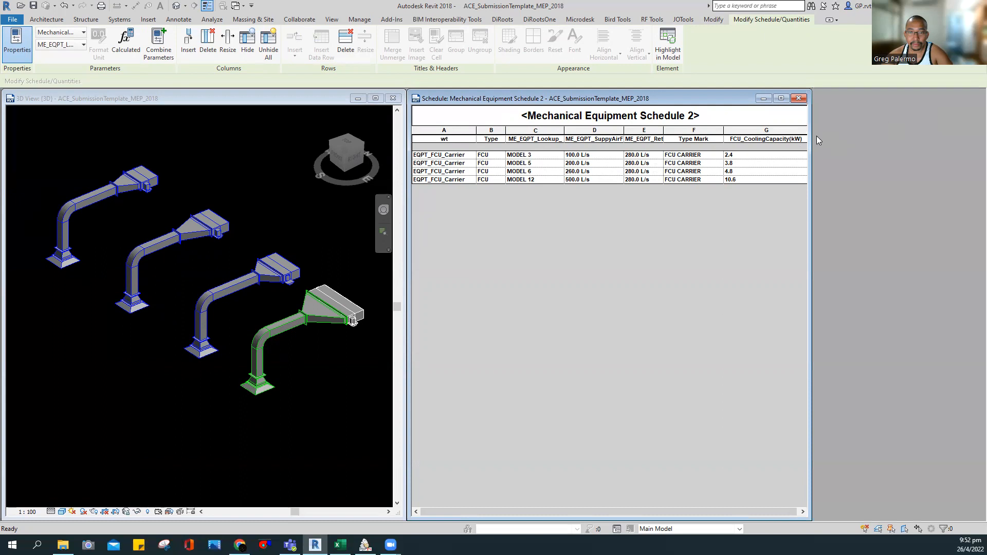
drag(811, 139, 945, 139)
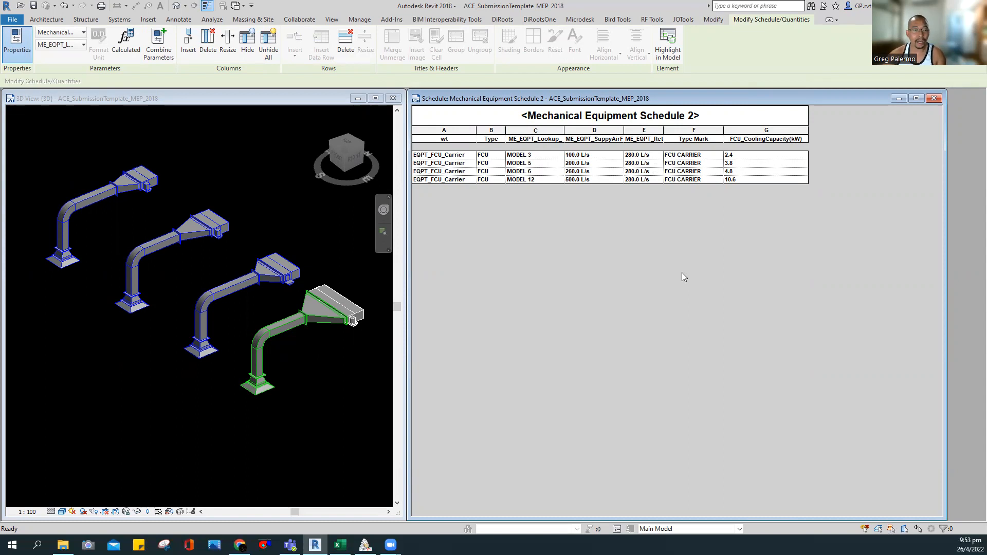
Set the flow of all four units' supply diffusers to 700 L/s in one change
click(264, 392)
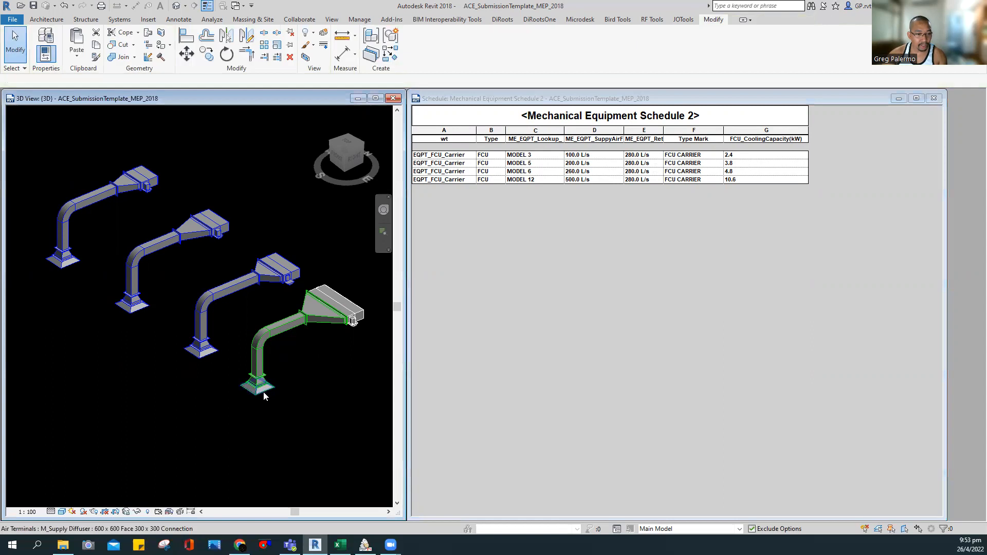
ctrl+click(137, 317)
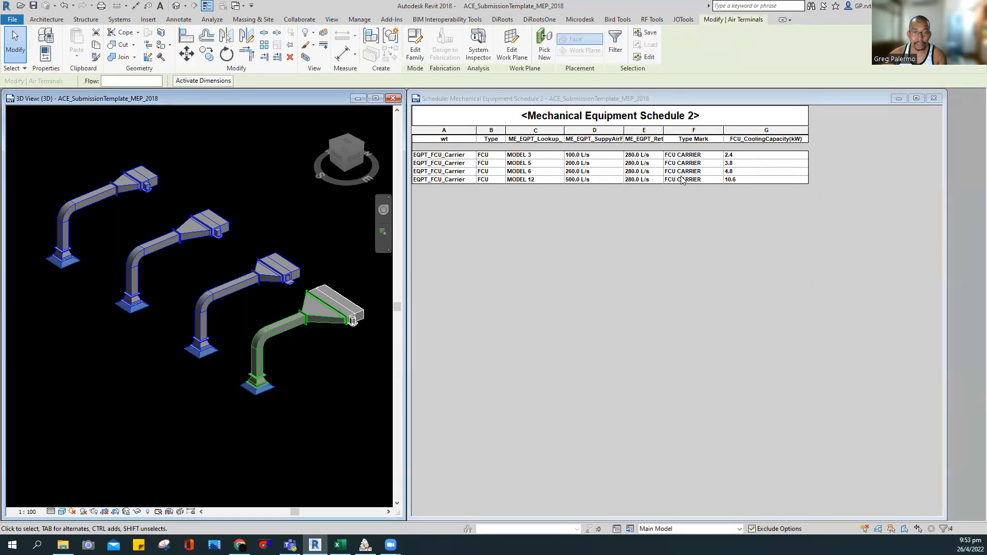
click(763, 281)
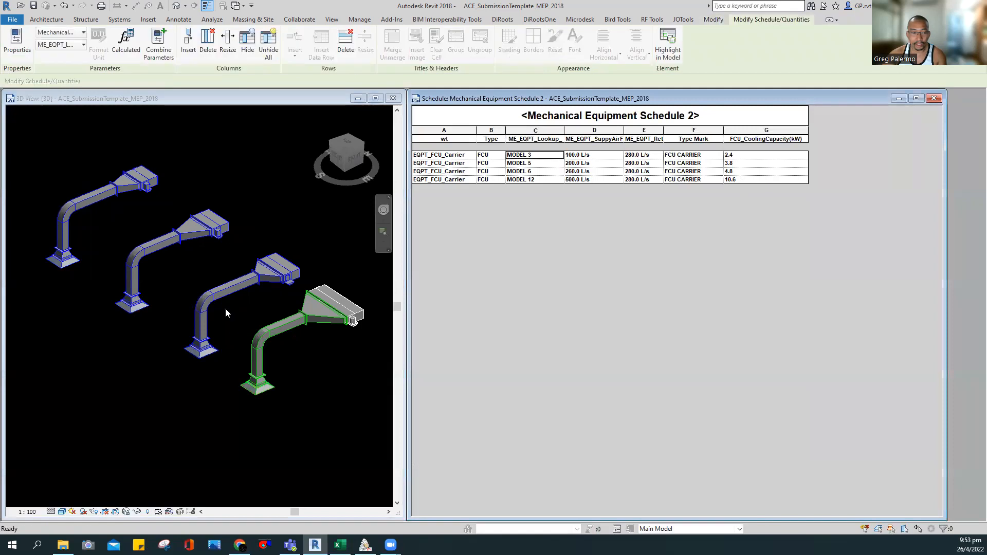
right_click(289, 402)
click(326, 293)
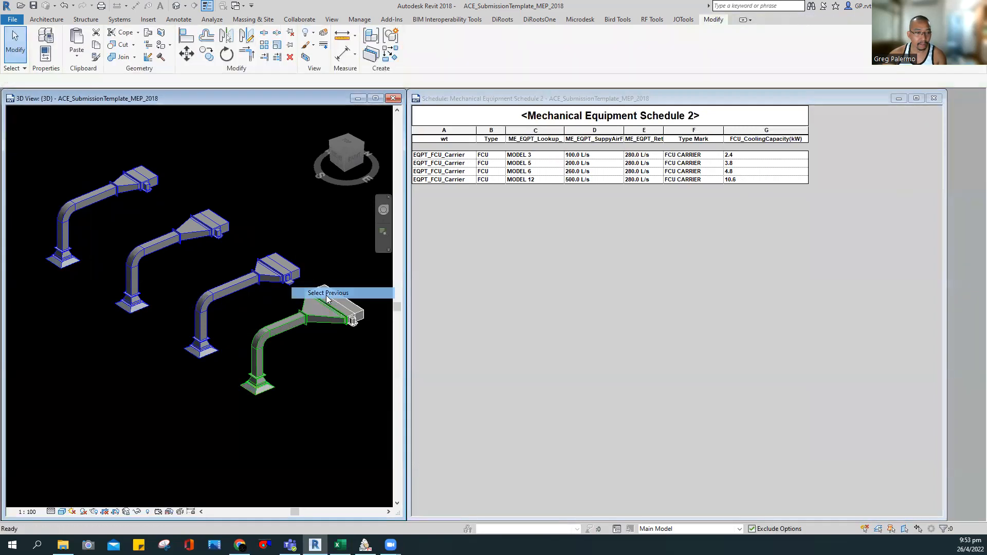
right_click(326, 368)
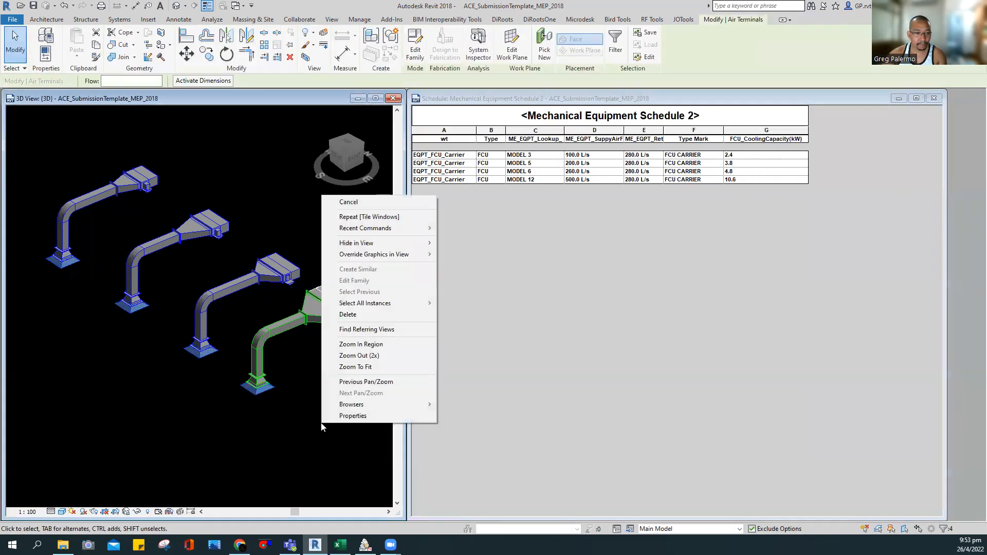
click(350, 417)
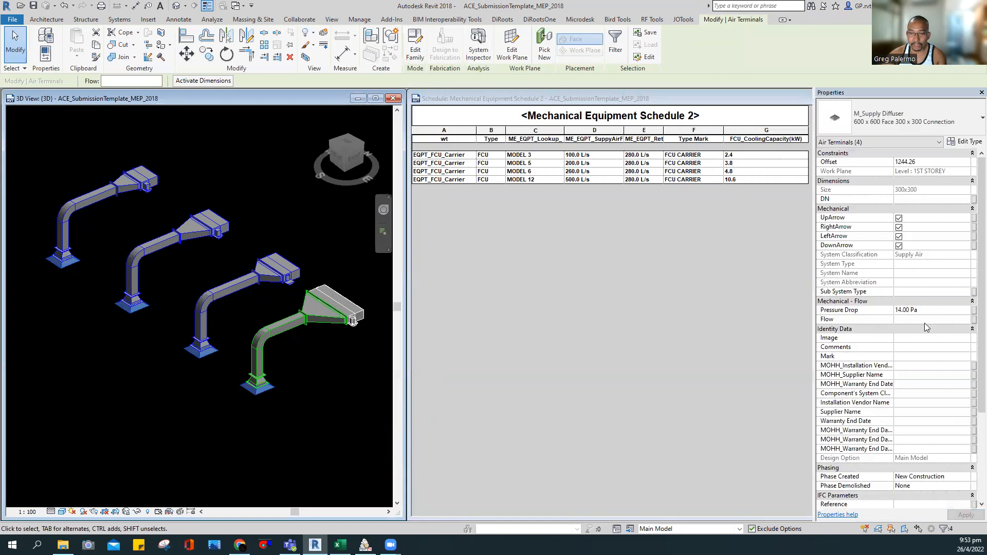
text(700)
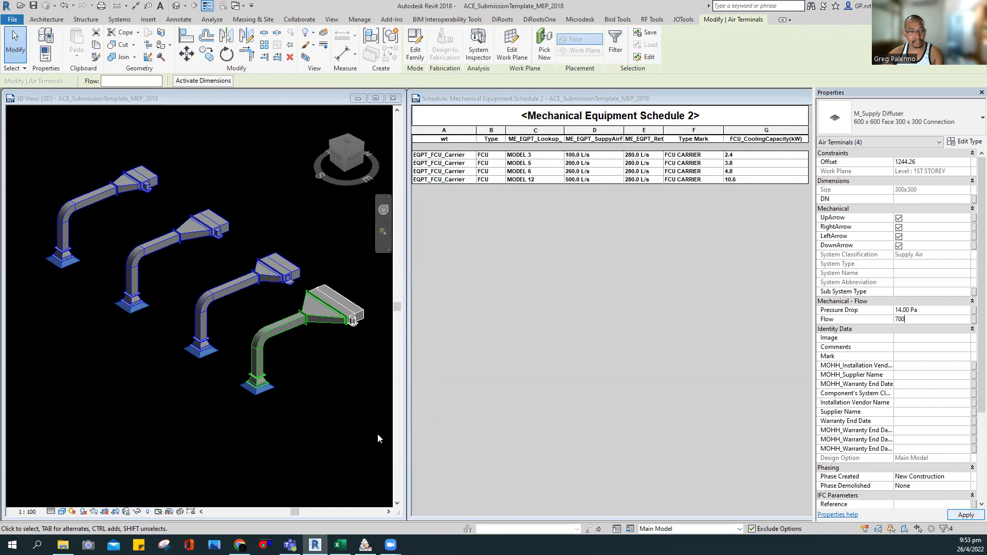
click(329, 430)
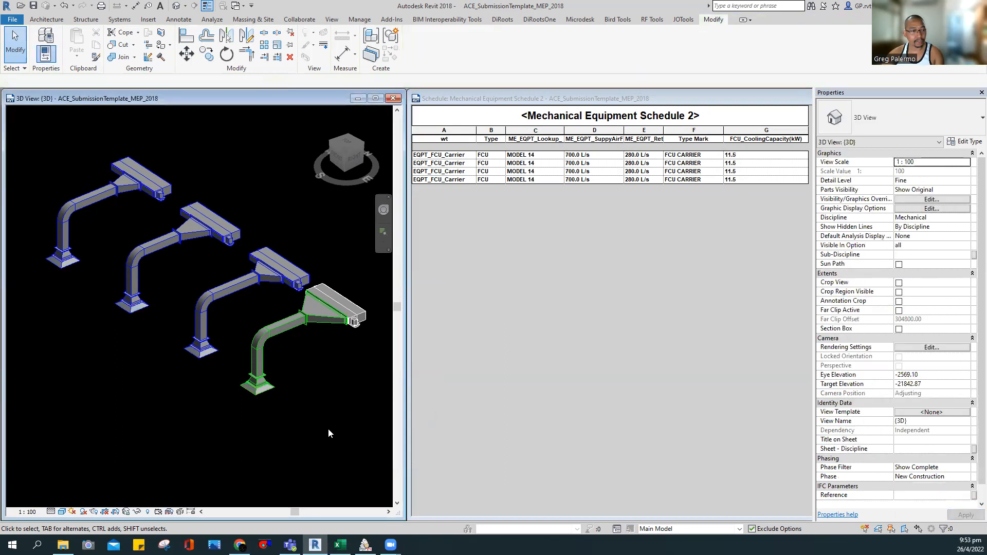
Change the flanged concentric tapers of all four units to type 45, trying the Standard type first
ctrl+click(271, 276)
ctrl+click(192, 236)
ctrl+click(128, 188)
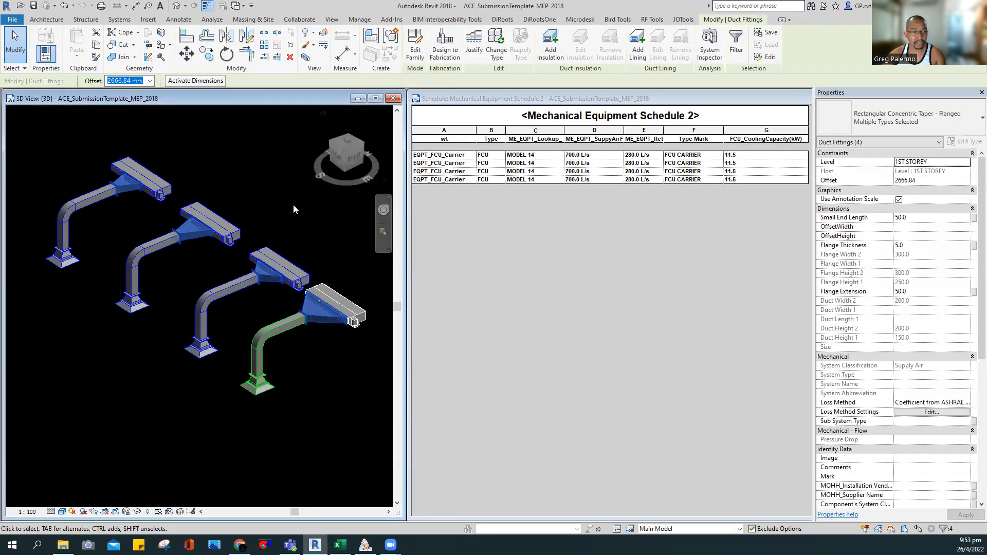
click(924, 121)
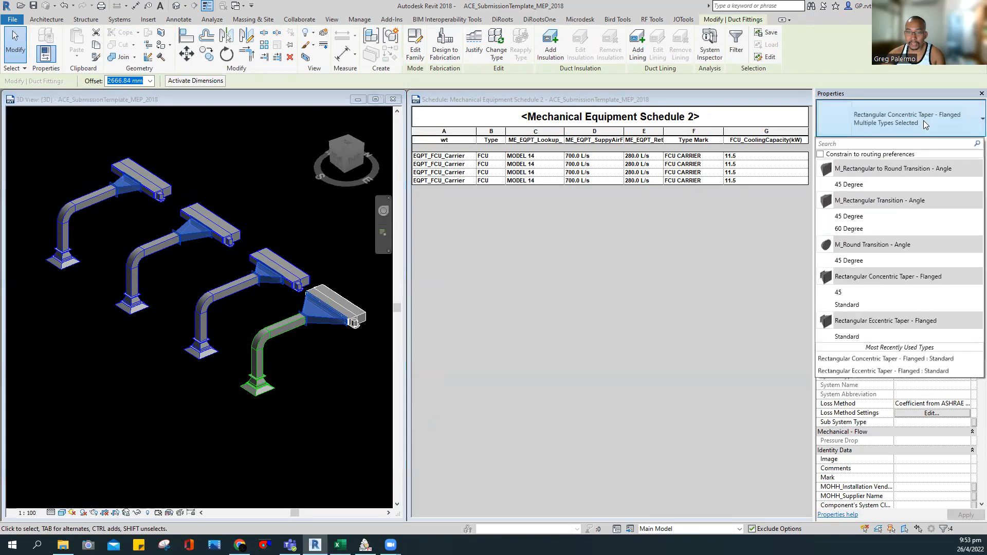
click(864, 306)
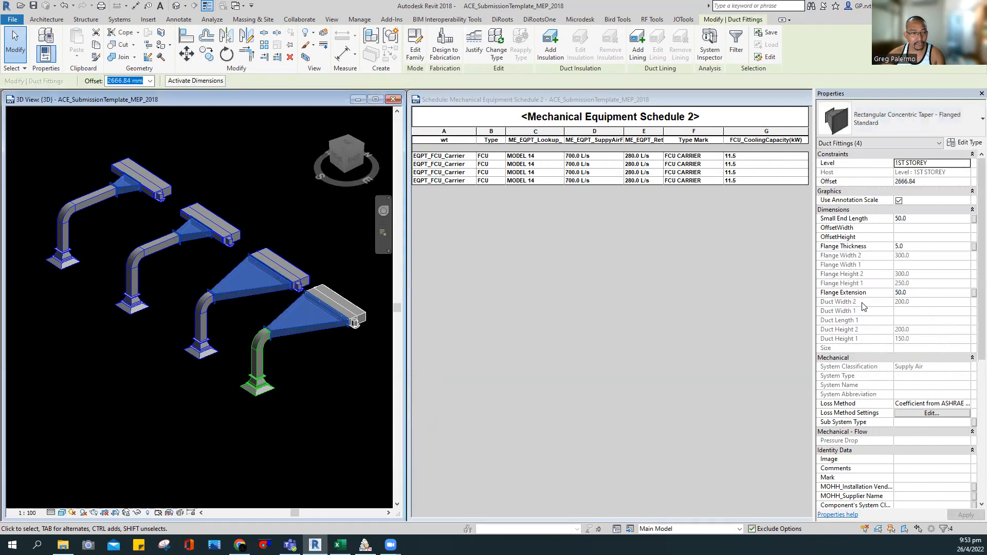
click(900, 129)
scroll(889, 169, up, 1)
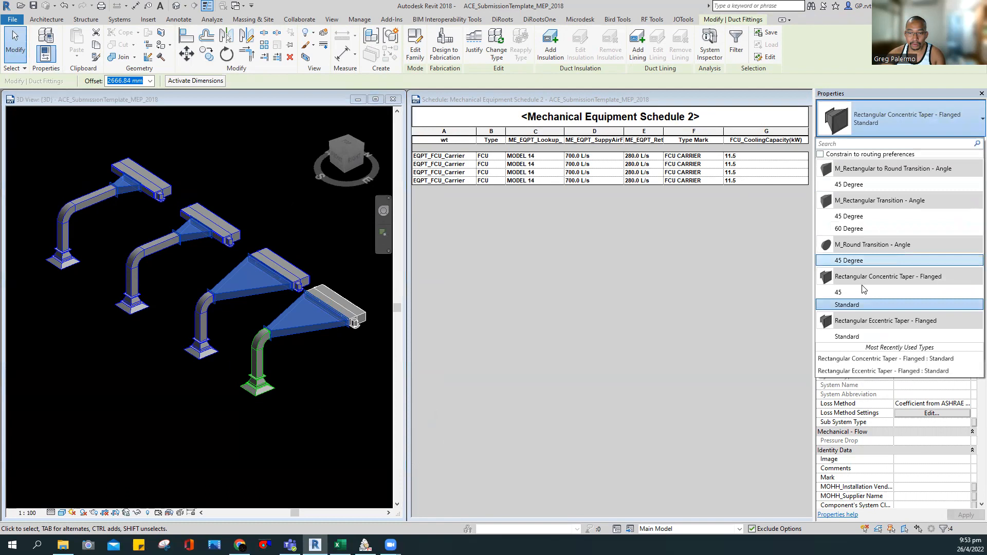
click(857, 291)
click(318, 394)
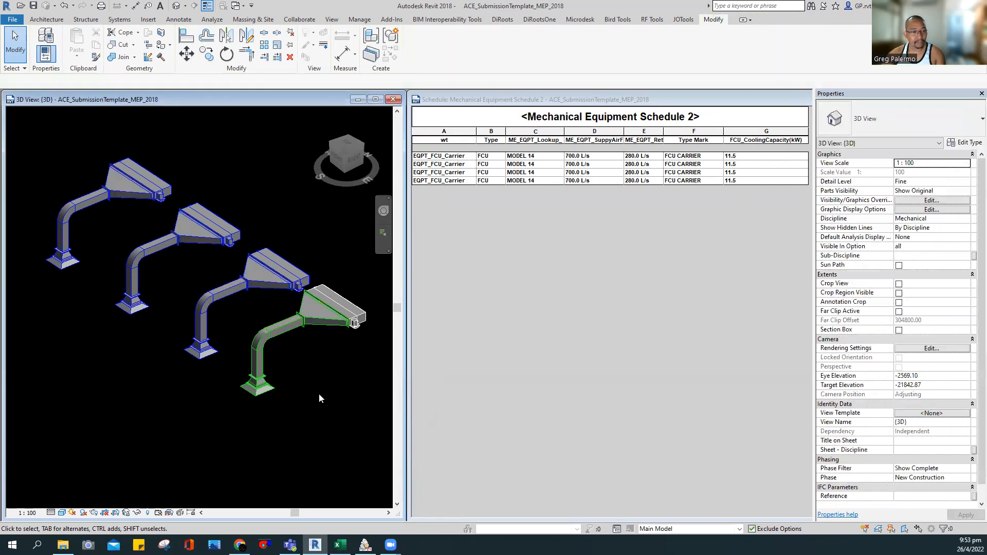
Examine the four fan coil units with their tapers and ducts from several angles in the 3D view
shift+middle_drag(289, 390, 227, 359)
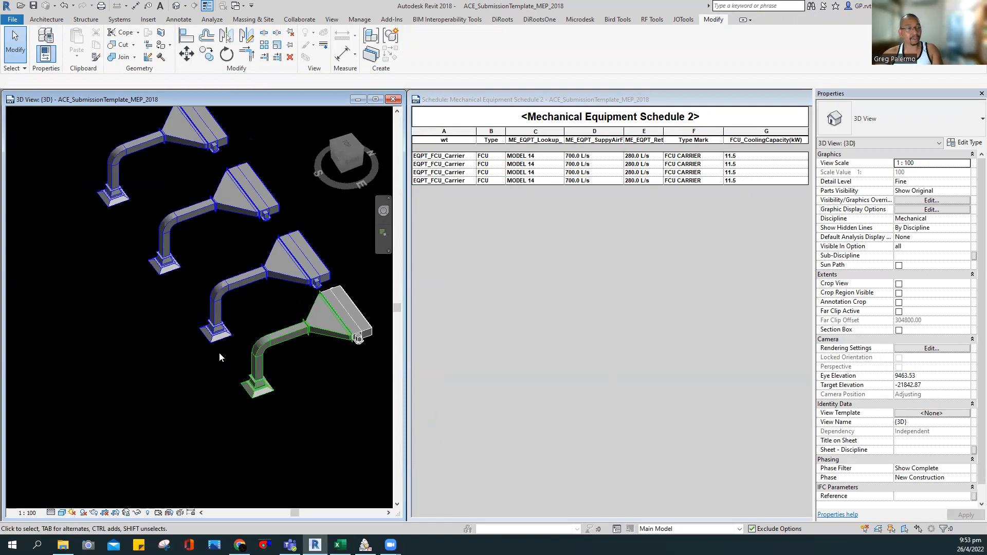
scroll(237, 286, up, 2)
click(240, 279)
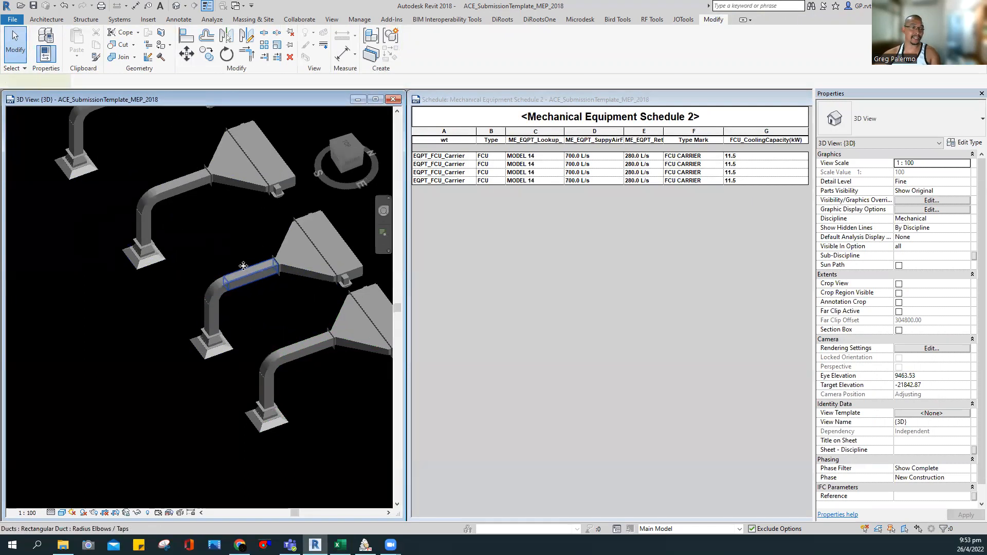
shift+middle_drag(243, 266, 257, 295)
scroll(257, 295, up, 2)
click(258, 296)
scroll(258, 296, down, 3)
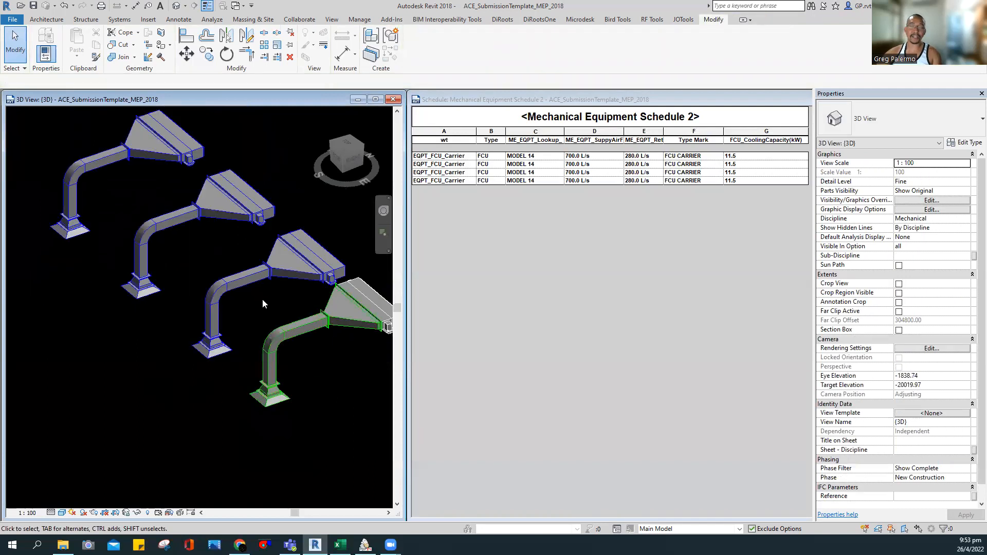
scroll(261, 297, up, 2)
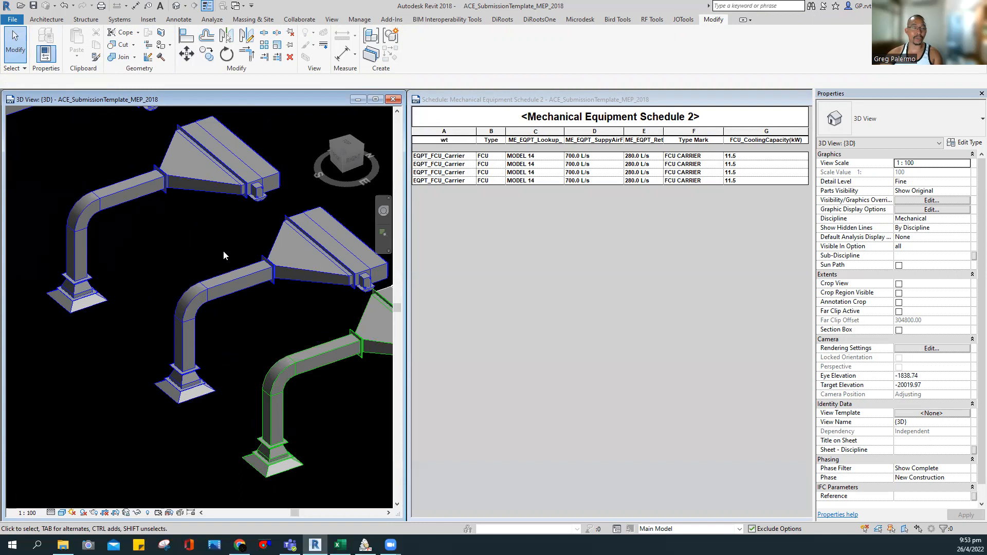
scroll(167, 227, down, 3)
shift+middle_drag(201, 229, 227, 230)
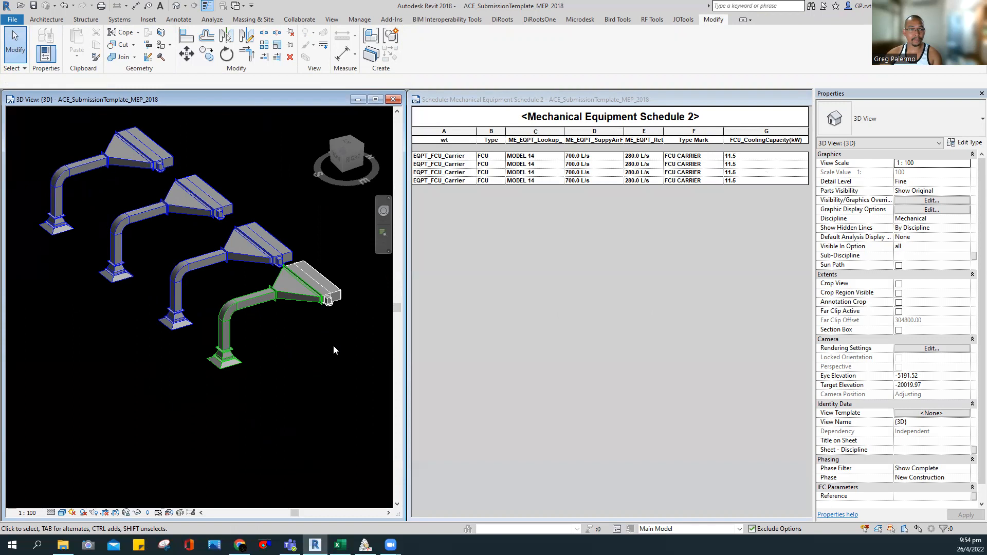
Open the EQPT_FCU_Carrier family of the green fresh air unit for editing and inspect its geometry and connectors from several sides
click(332, 302)
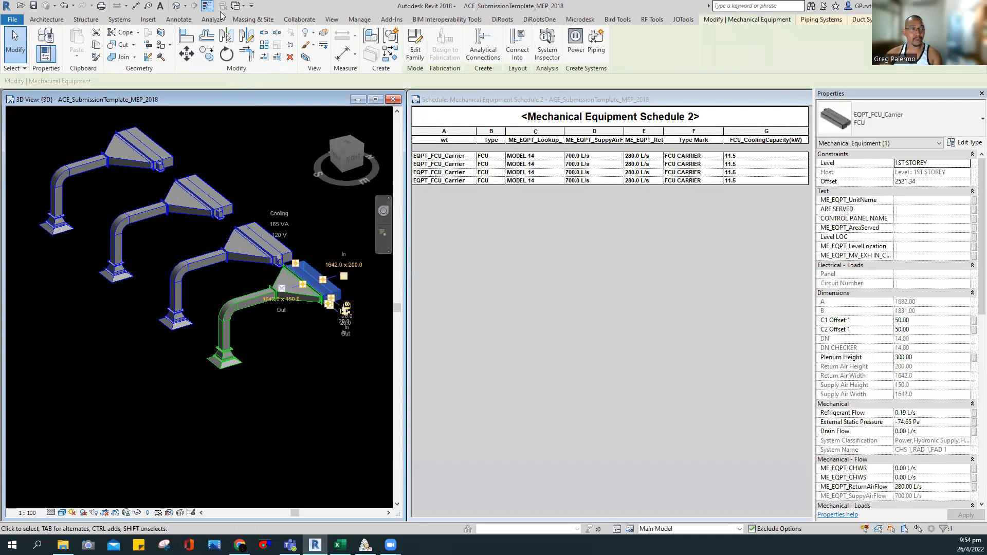
click(415, 50)
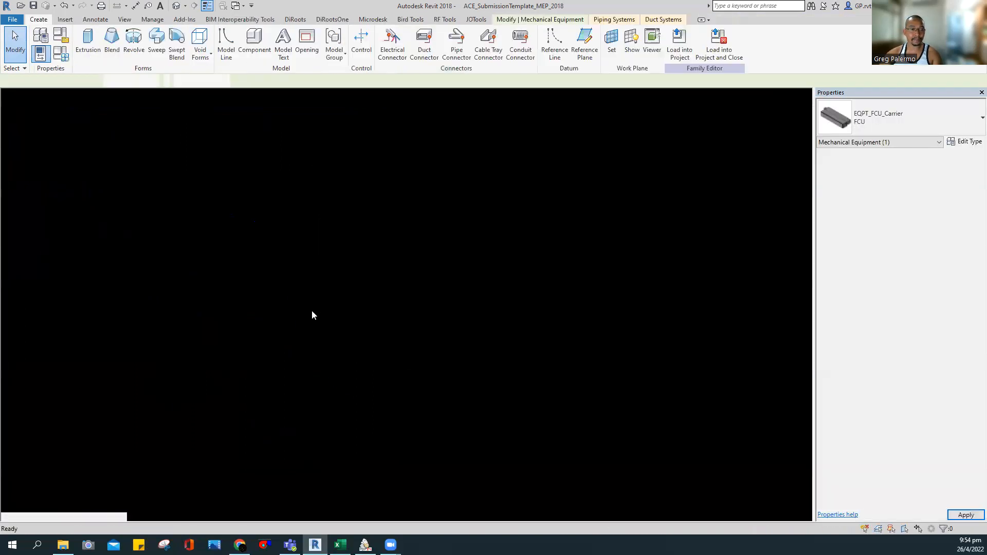
shift+middle_drag(560, 321, 506, 347)
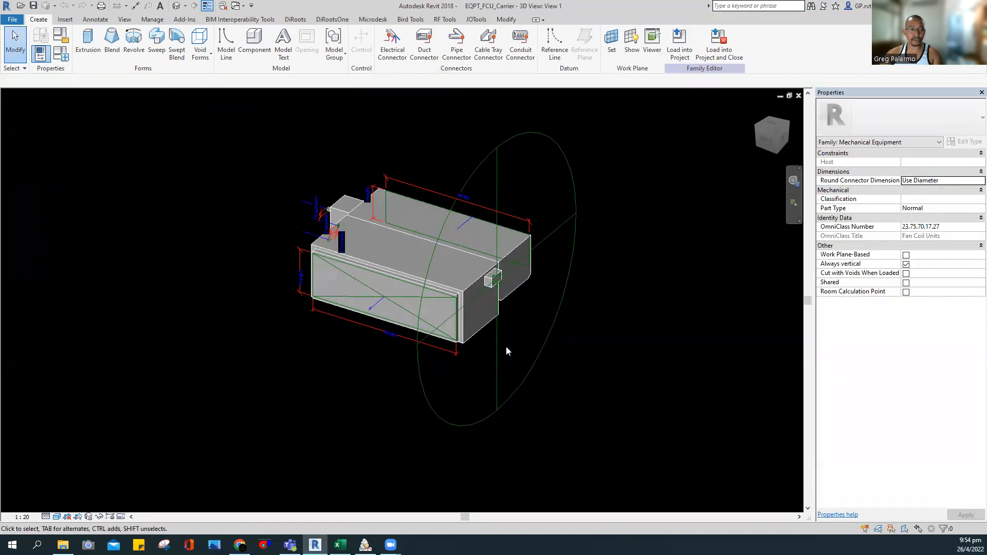
click(483, 332)
shift+middle_drag(308, 331, 464, 363)
key(Escape)
scroll(405, 303, up, 3)
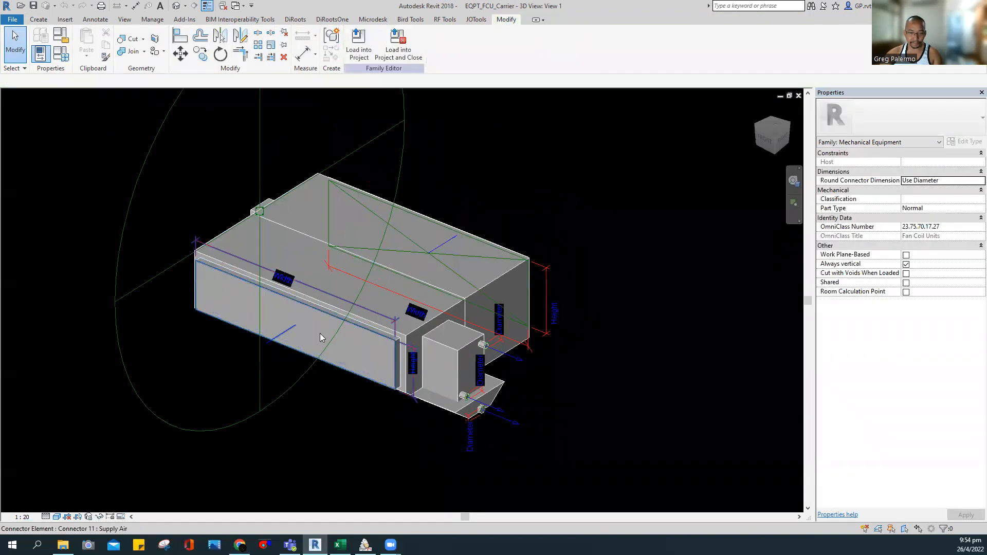
shift+middle_drag(537, 381, 149, 143)
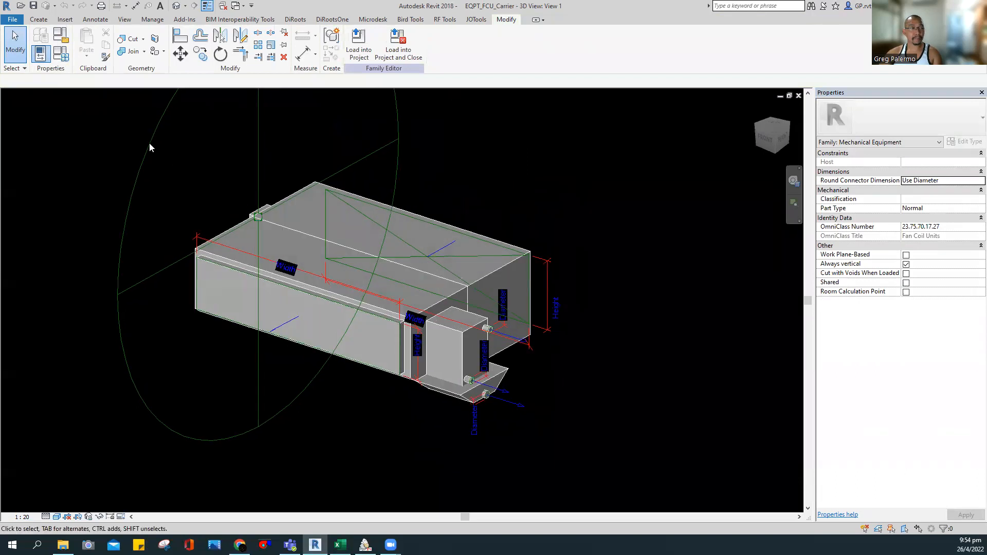
Open the family types, set ME_EQPT_SuppyAirFlow to 300 L/s and collapse the Dimensions group
click(60, 53)
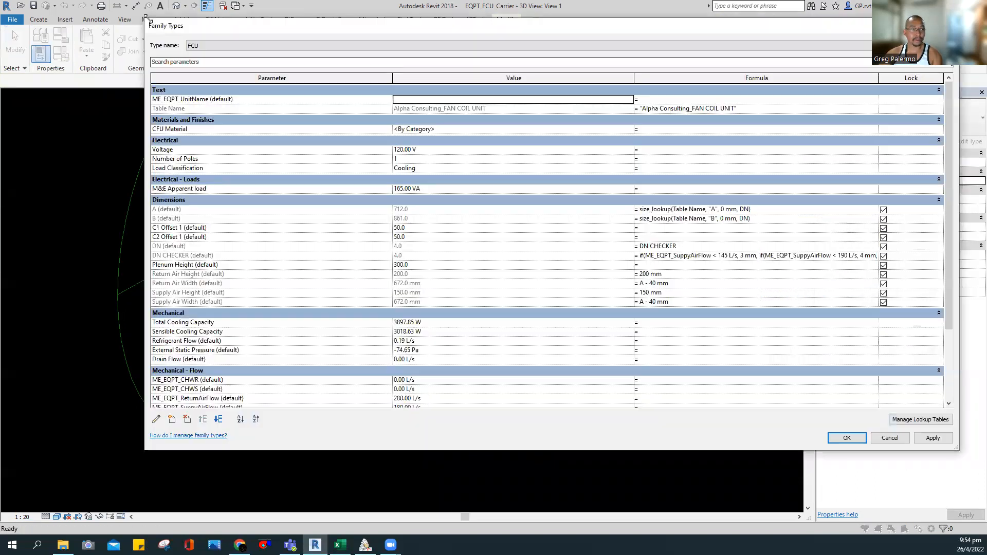
drag(145, 21, 551, 34)
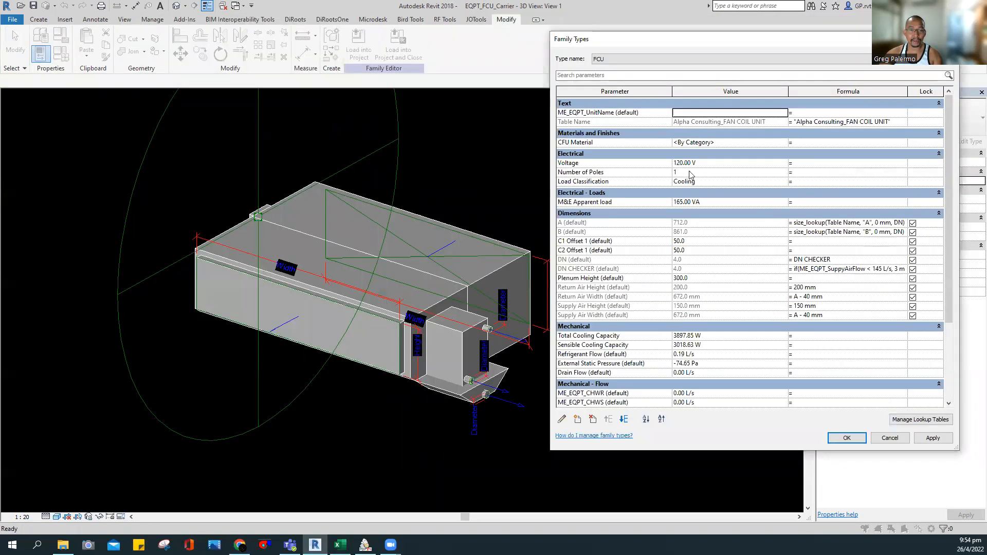
scroll(717, 339, down, 2)
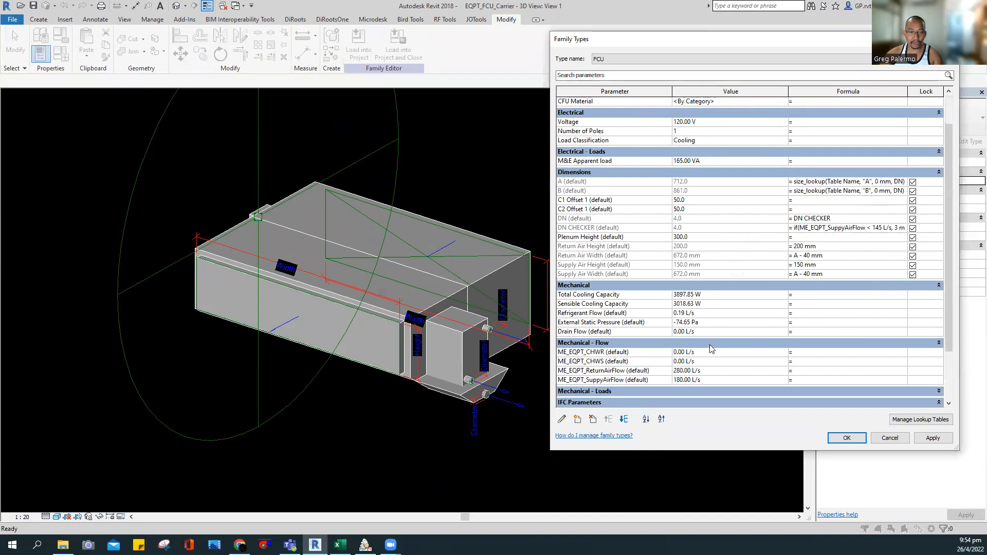
scroll(711, 344, down, 1)
click(715, 368)
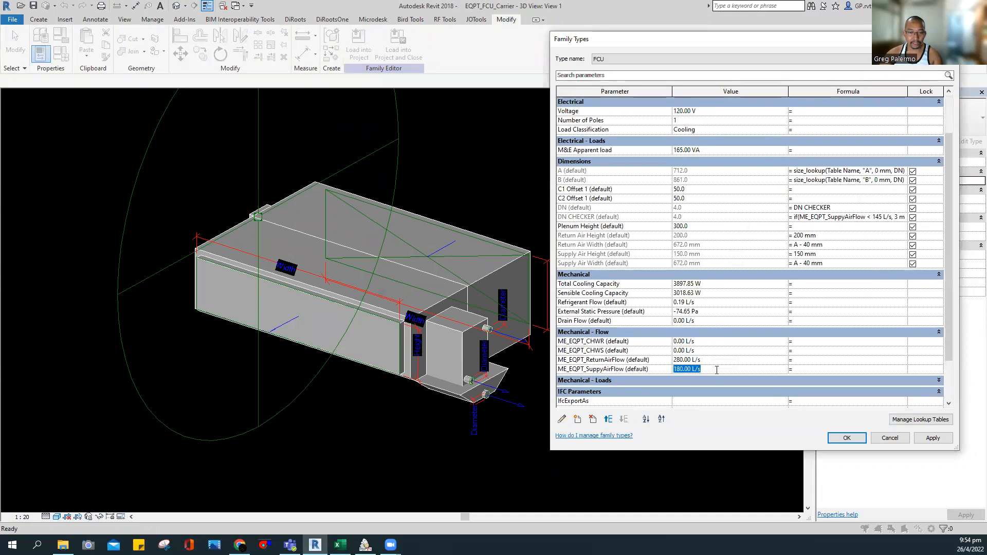
text(300)
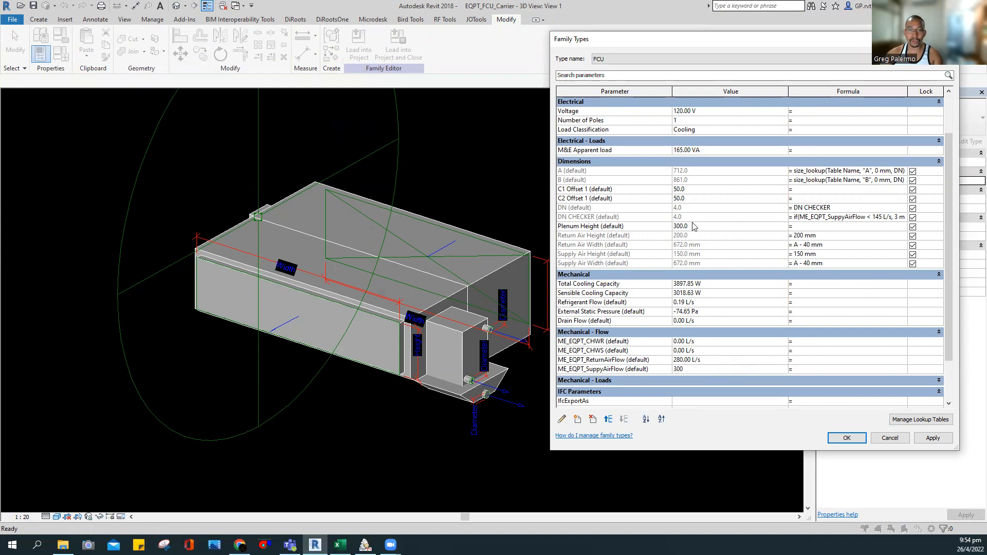
click(764, 161)
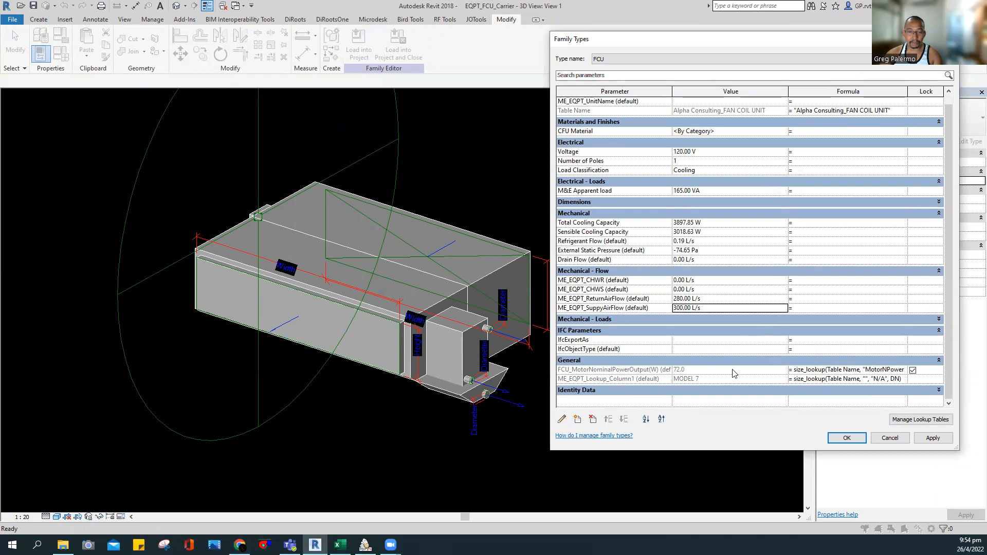
Set ME_EQPT_SuppyAirFlow to 500 L/s and apply it to the family
click(715, 308)
text(500)
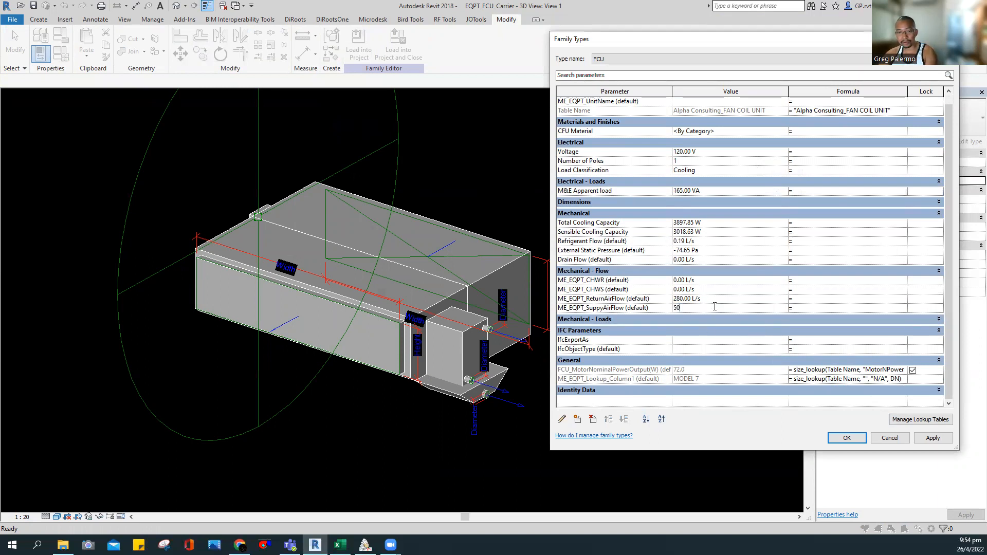
click(929, 441)
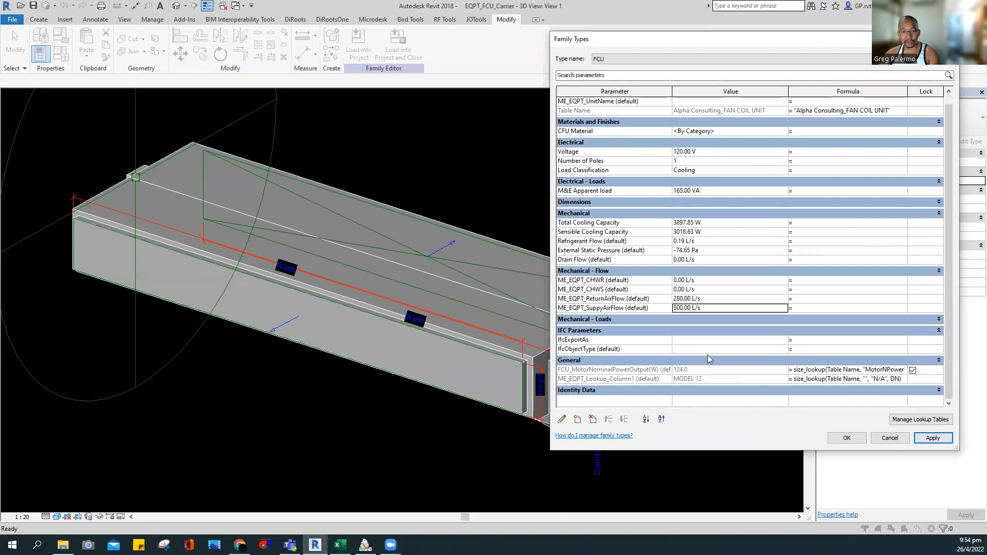
Set ME_EQPT_SuppyAirFlow to 120 L/s and apply it to the family
click(713, 309)
text(120)
click(921, 437)
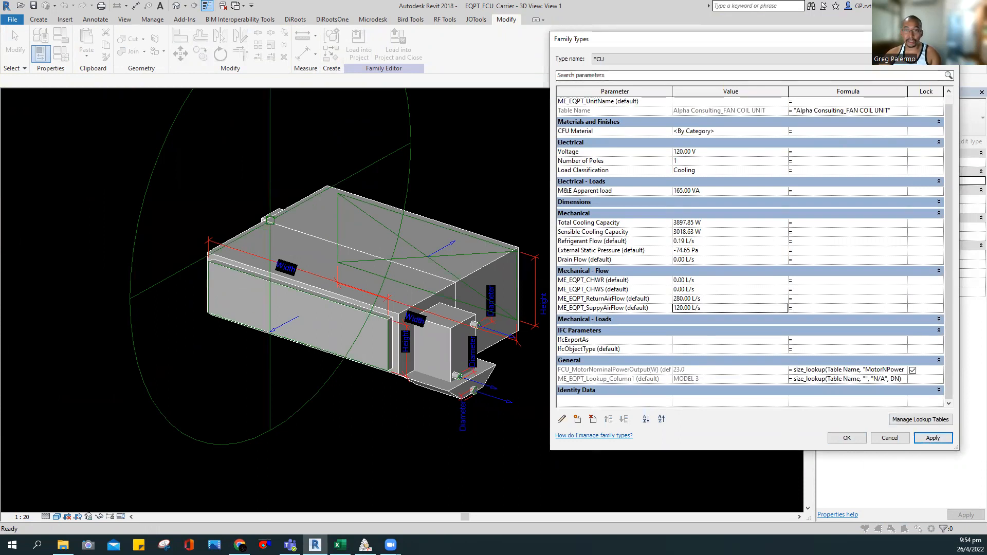
Move and enlarge the Family Types dialog so that the parameter names and lookup formulas are fully readable
drag(642, 39, 668, 18)
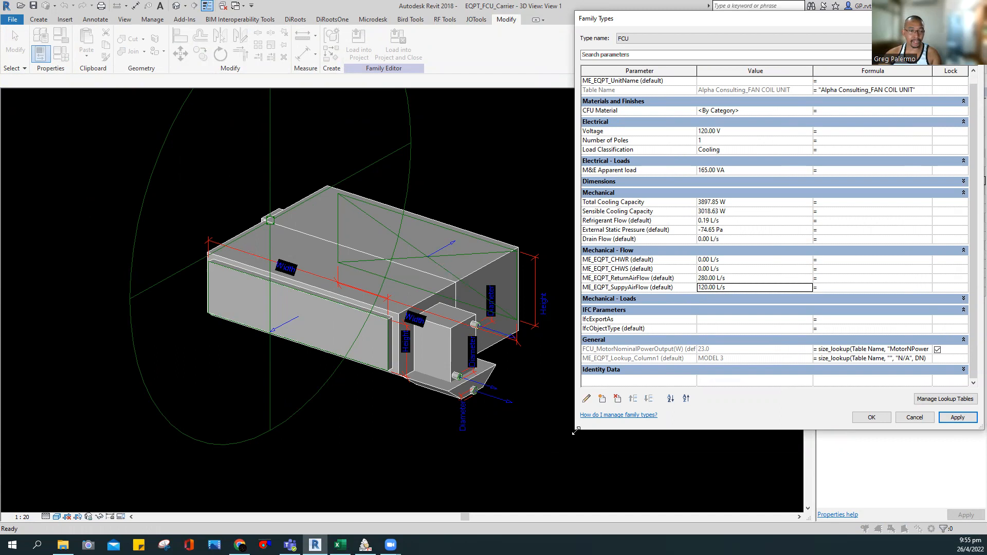
drag(575, 431, 314, 489)
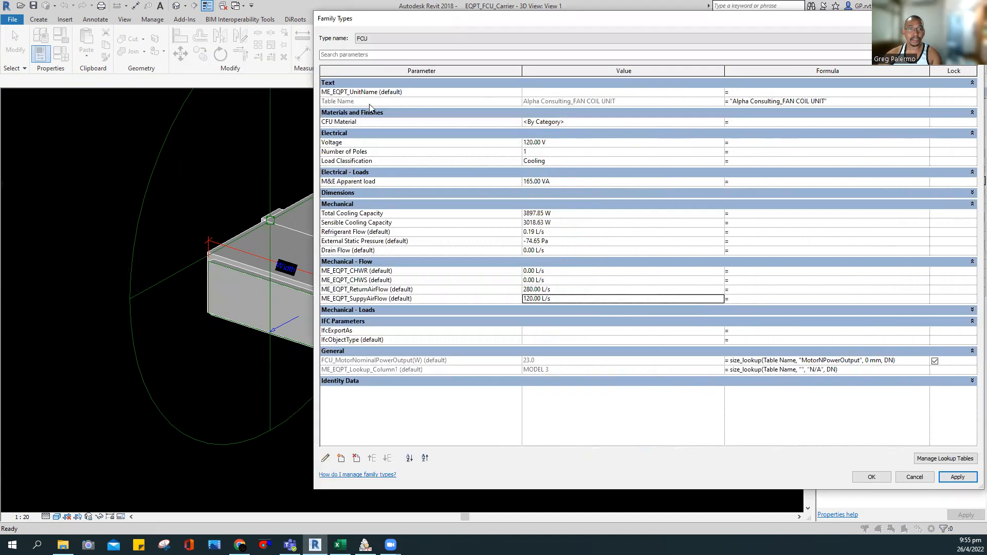
drag(311, 190, 200, 191)
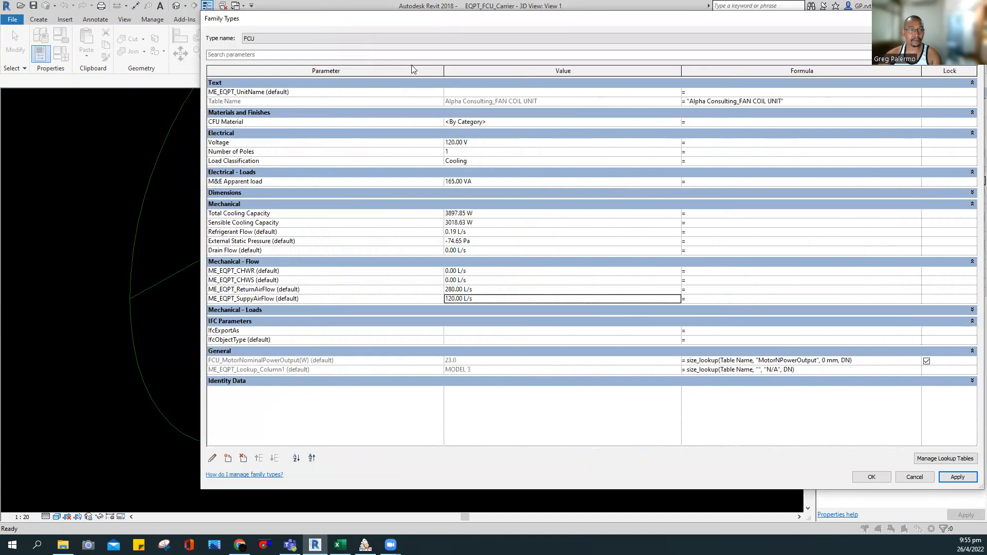
Narrow the Parameter and Value columns of the family types and expand the Dimensions group
drag(444, 72, 329, 86)
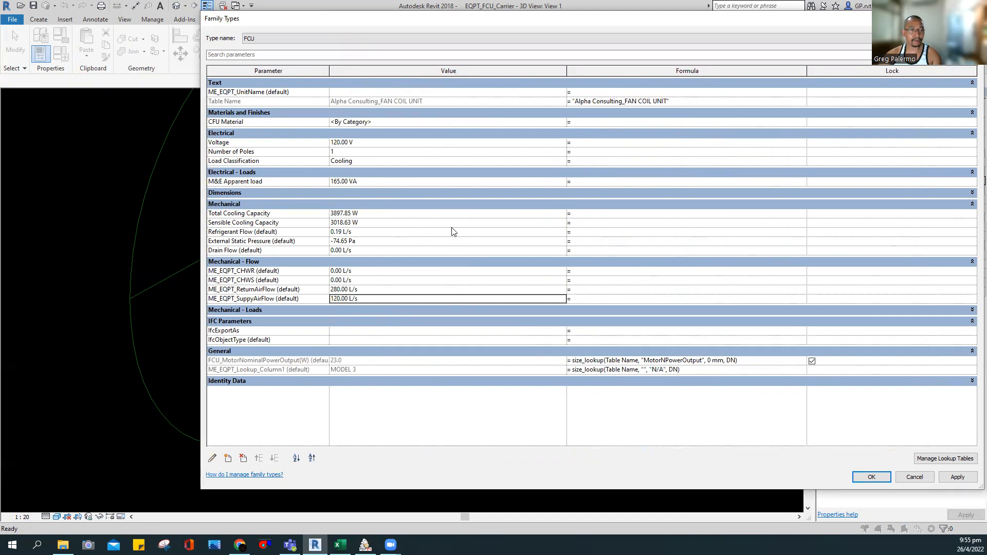
drag(567, 71, 462, 86)
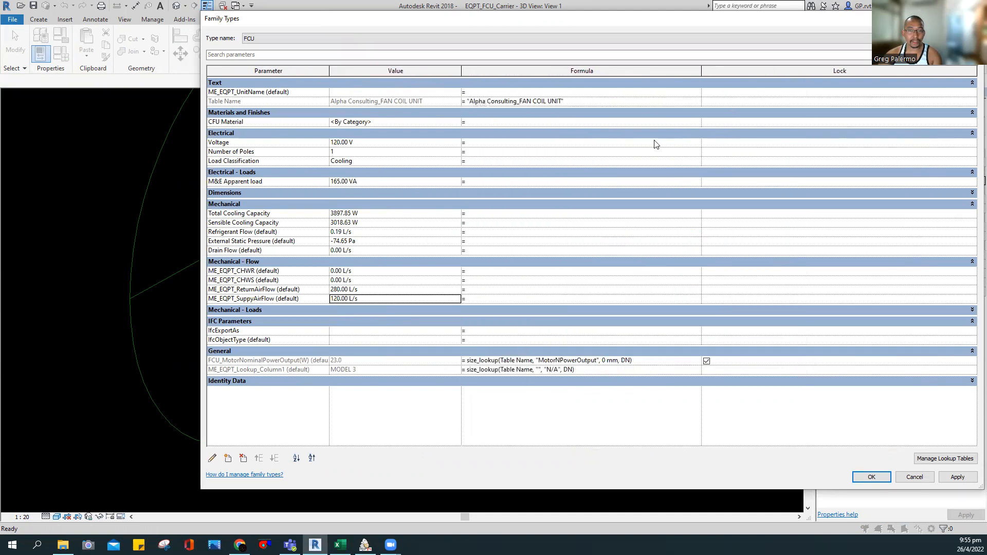
click(358, 192)
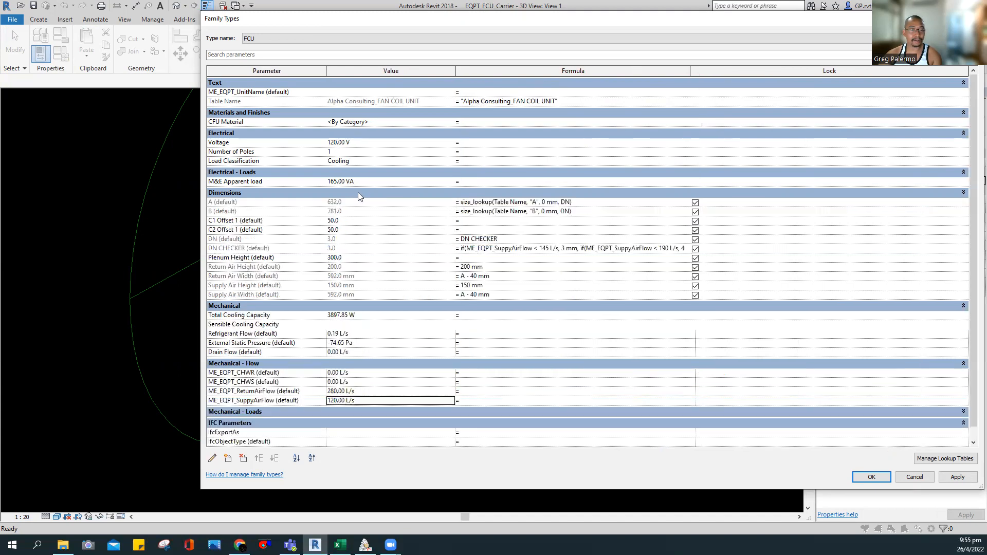
scroll(437, 113, down, 1)
drag(456, 73, 437, 72)
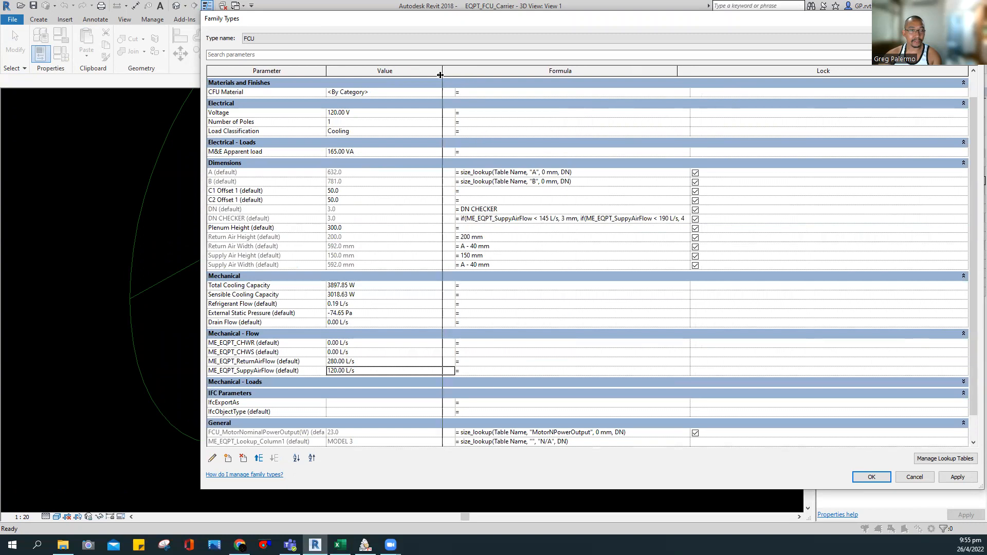
scroll(359, 154, up, 1)
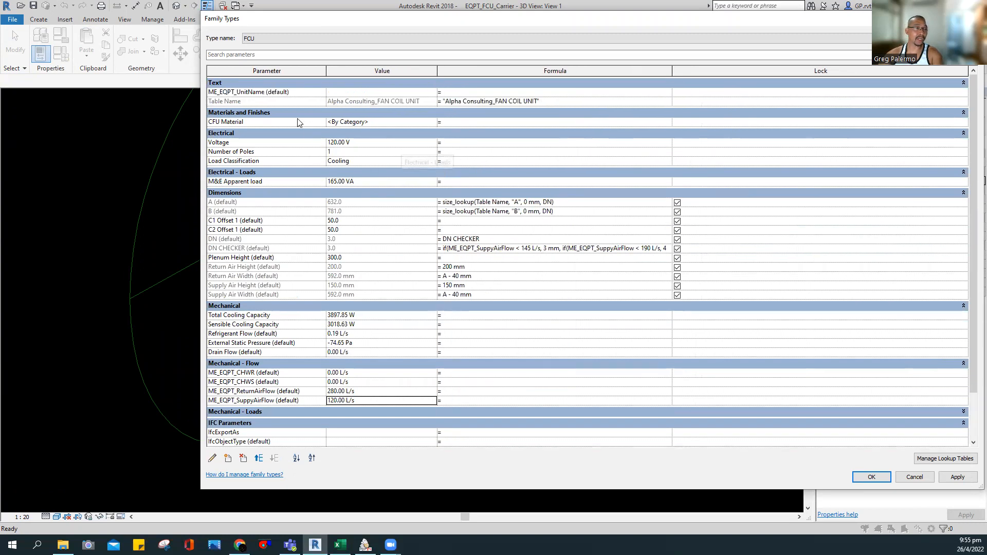
Select the Table Name parameter and compare its formula with the Excel lookup file's name, switching to Excel and back to Revit
click(274, 104)
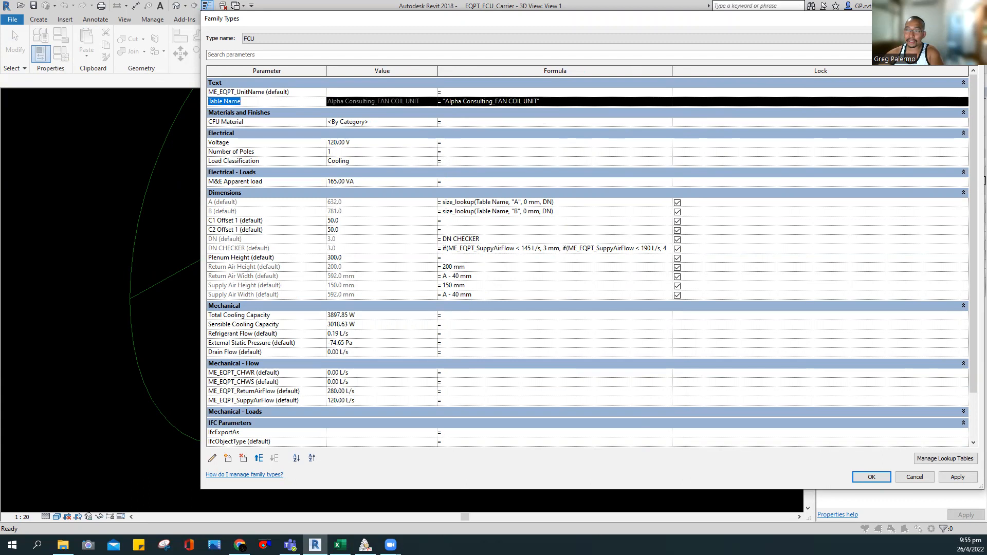
click(339, 544)
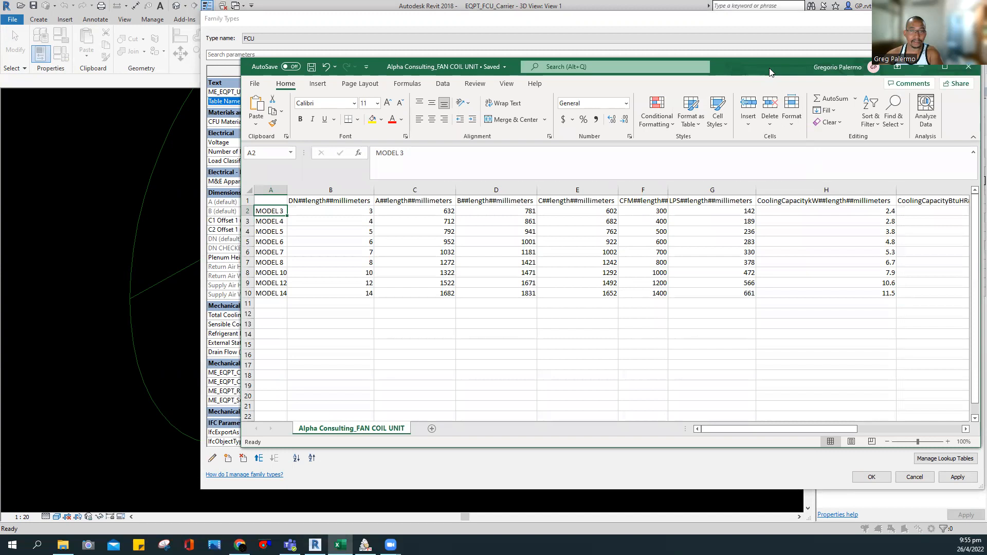
key(alt+Tab)
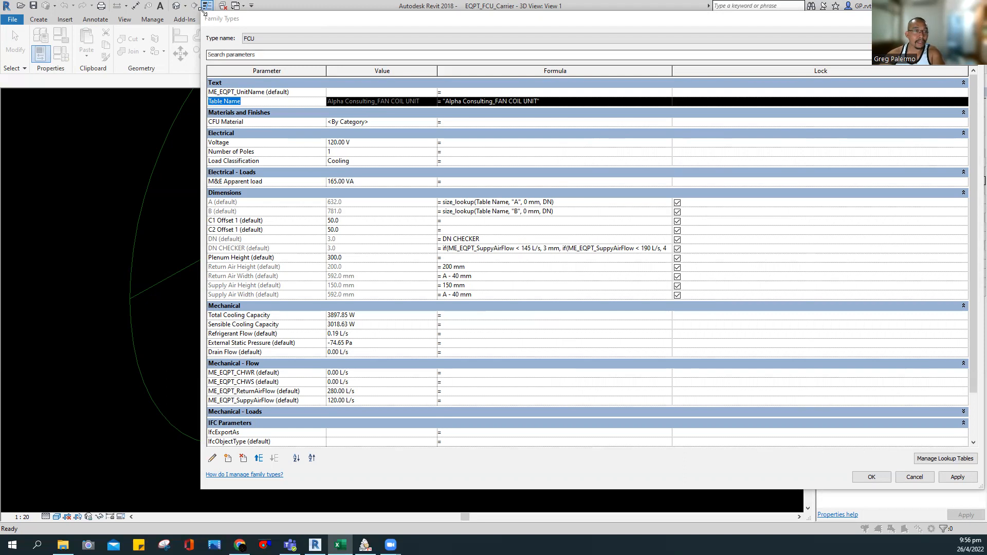
Narrow the Family Types dialog, view the family's lookup tables and the CSV files available for import, and leave without importing
drag(198, 9, 326, 11)
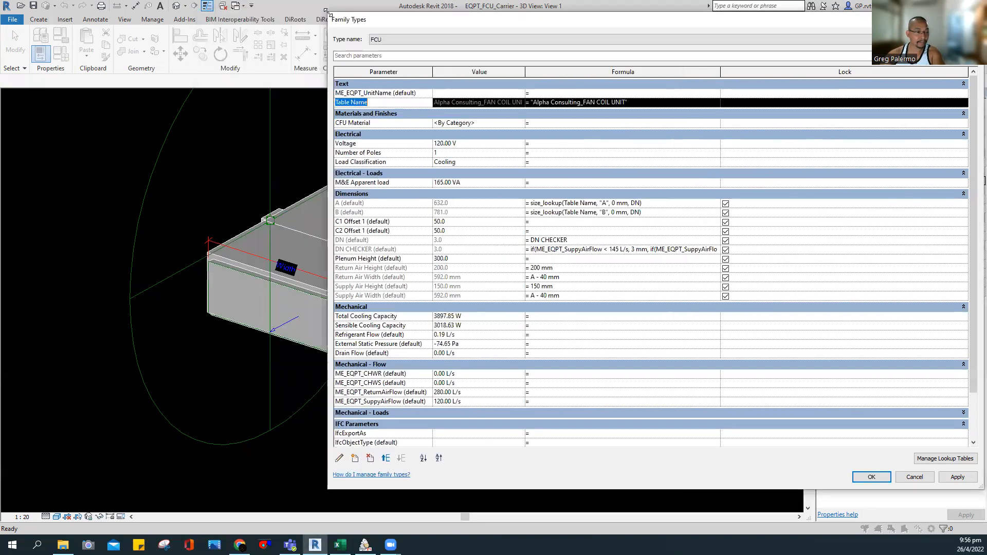
drag(525, 72, 522, 72)
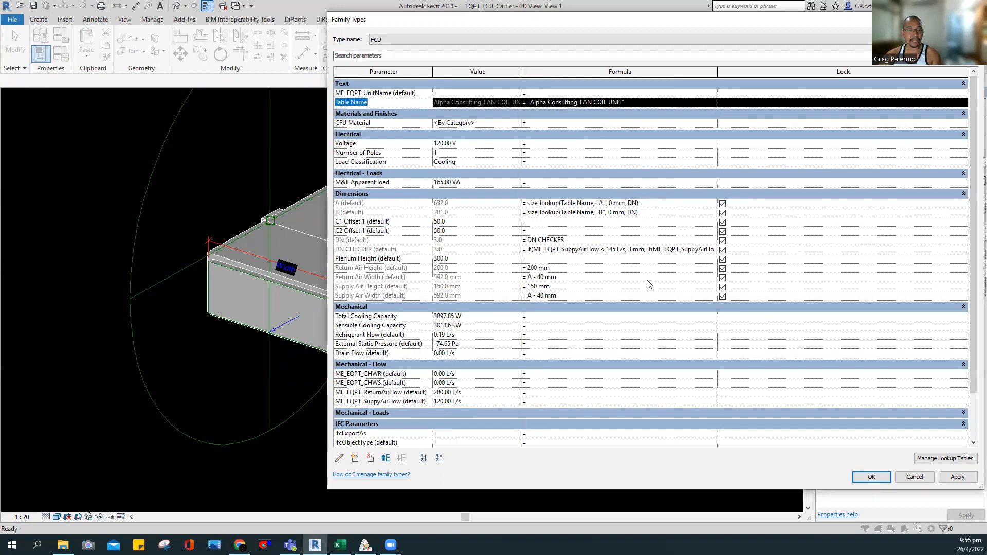
click(941, 459)
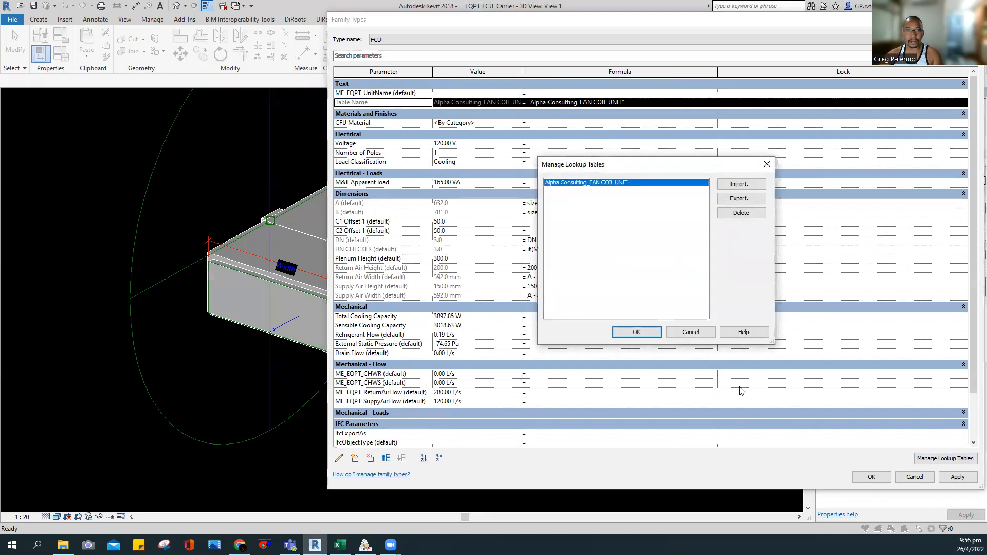
click(730, 186)
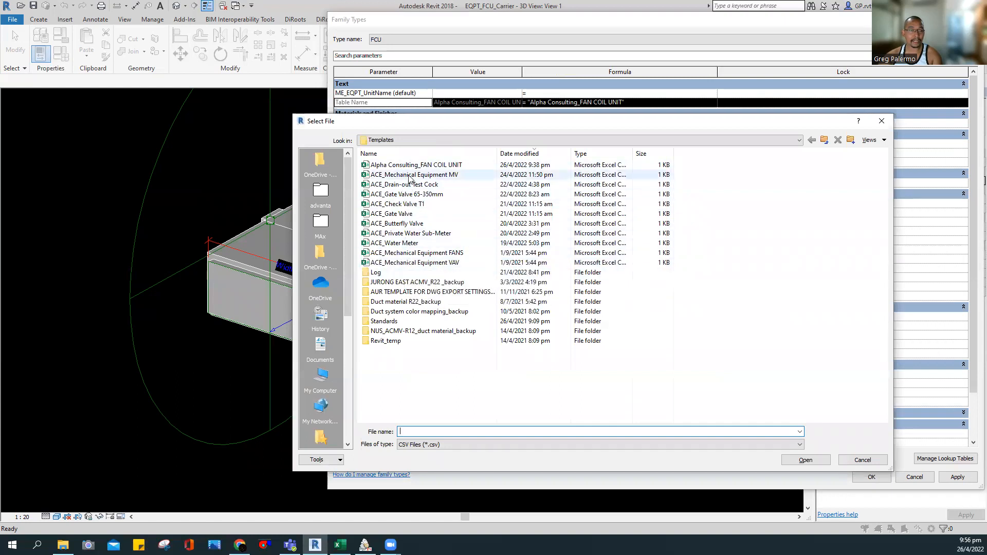
click(882, 121)
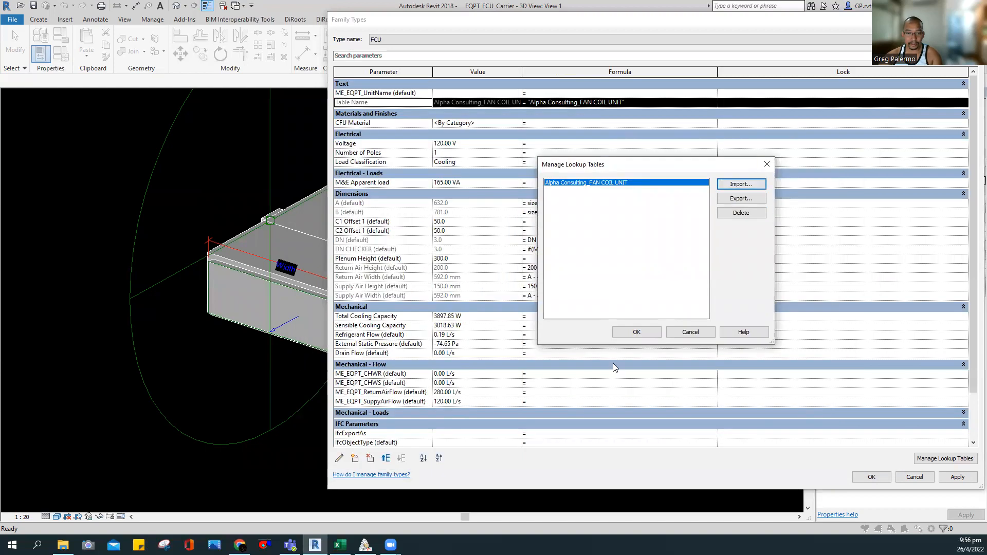
click(766, 164)
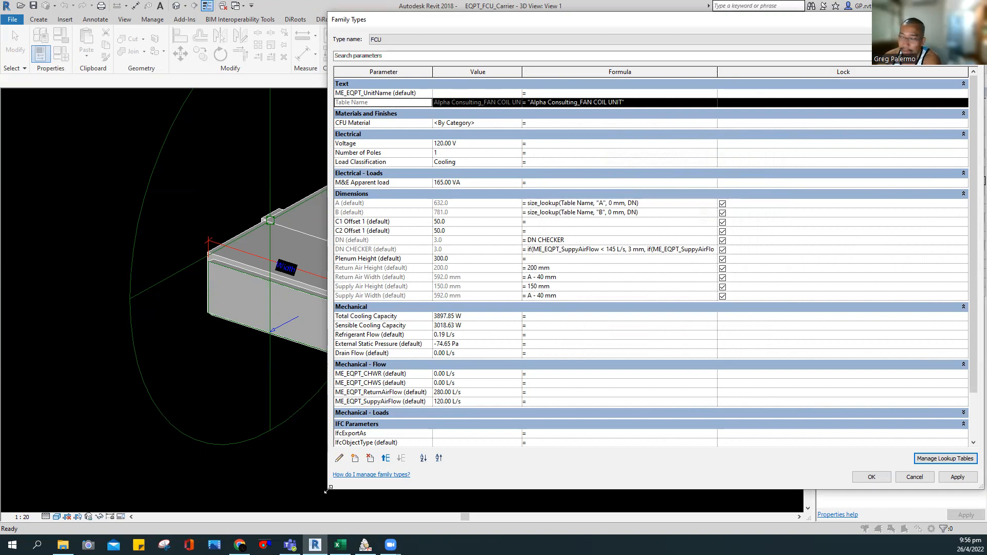
Widen the Family Types dialog and examine the lookup sheet's columns in Excel through MotorNPowerOutput, returning to Revit
drag(327, 490, 248, 484)
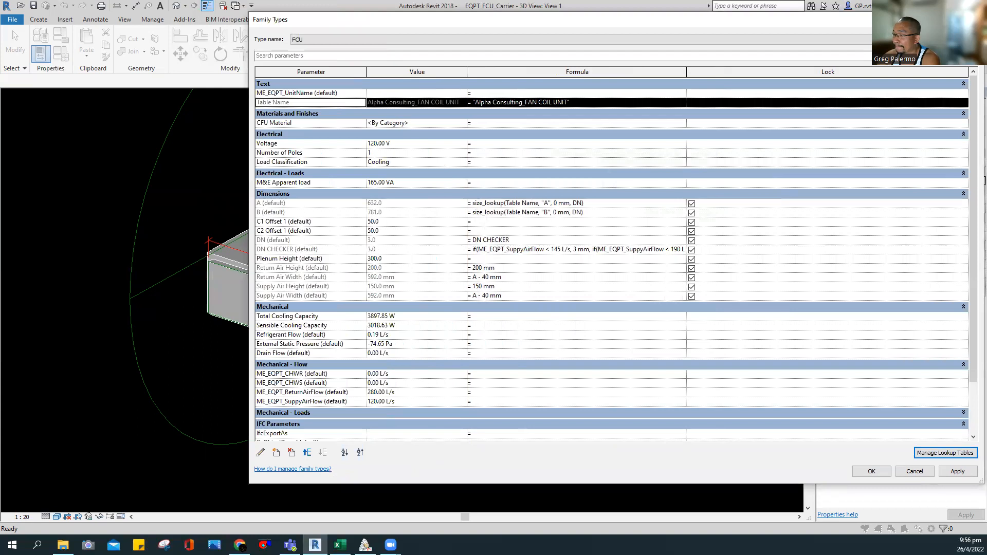
scroll(607, 285, down, 2)
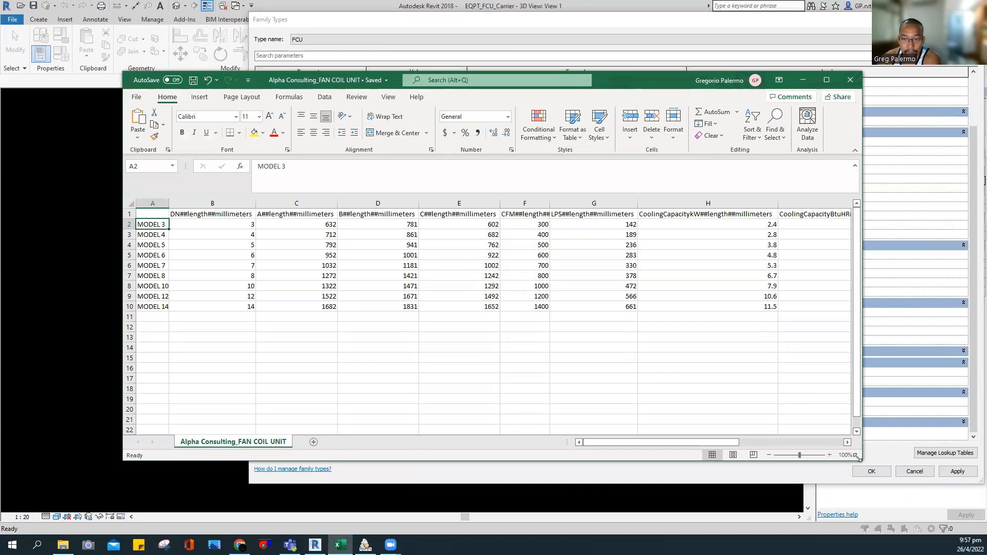
drag(857, 458, 967, 379)
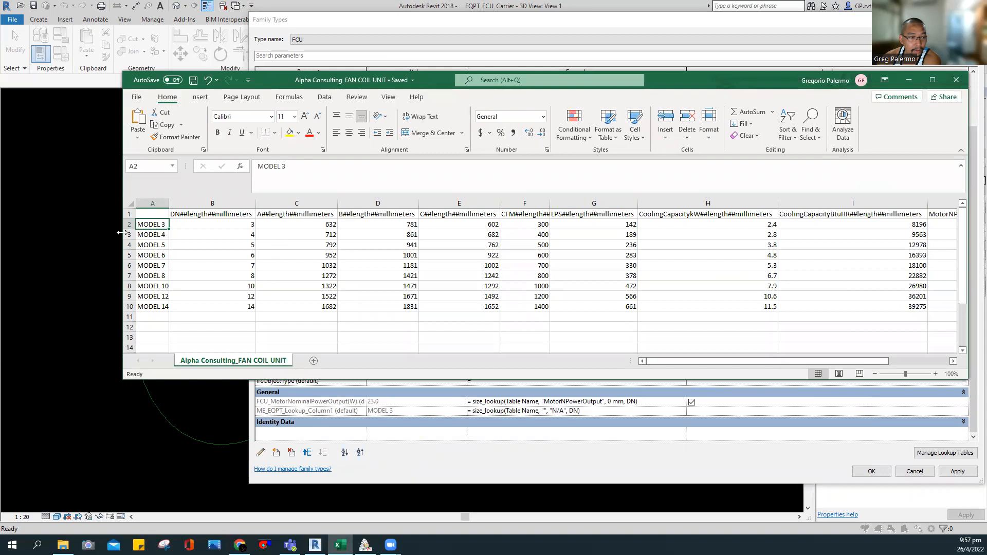
drag(123, 233, 39, 233)
drag(656, 362, 730, 365)
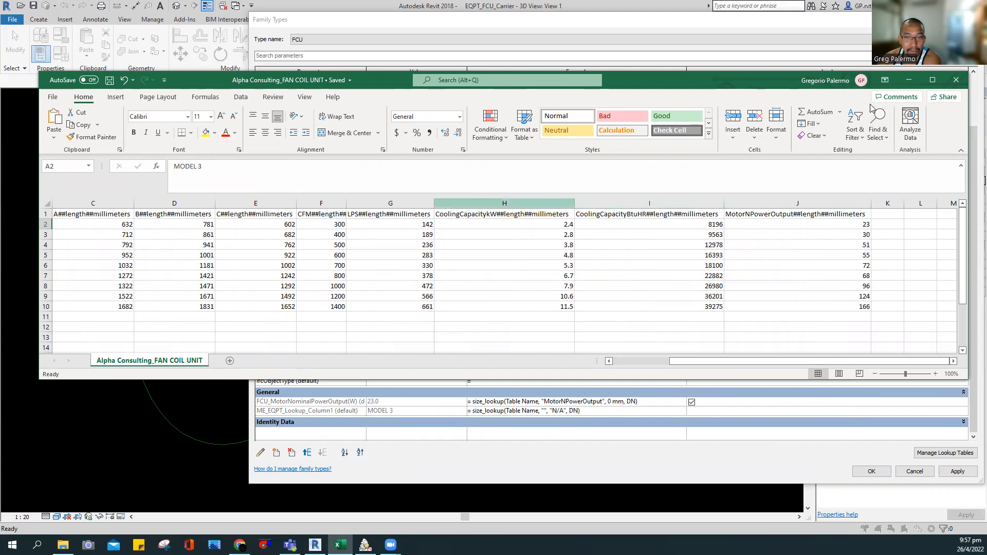
click(908, 80)
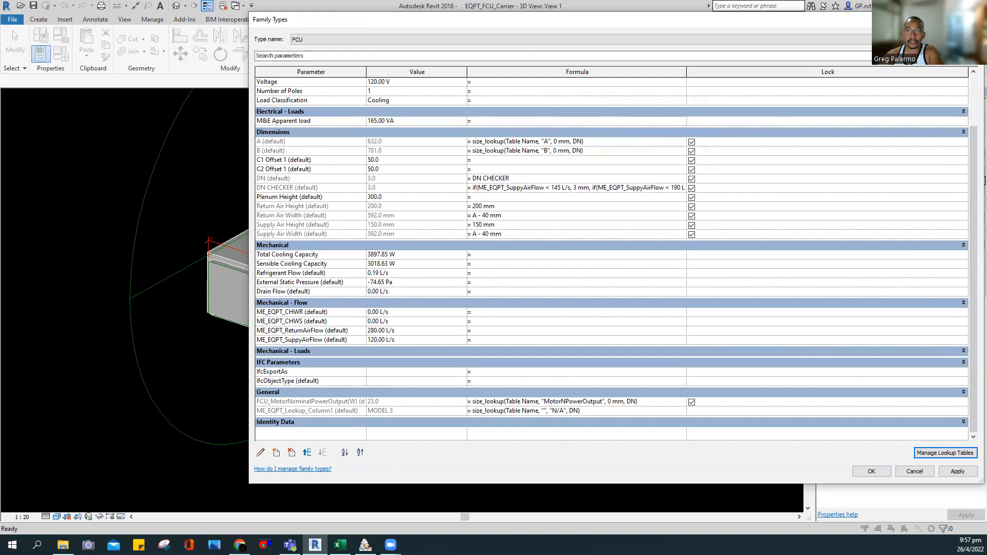
Start a new shared instance parameter and choose FCU_CoolingCapacity(kW) from the Automatic Lookup Family parameter group
click(276, 453)
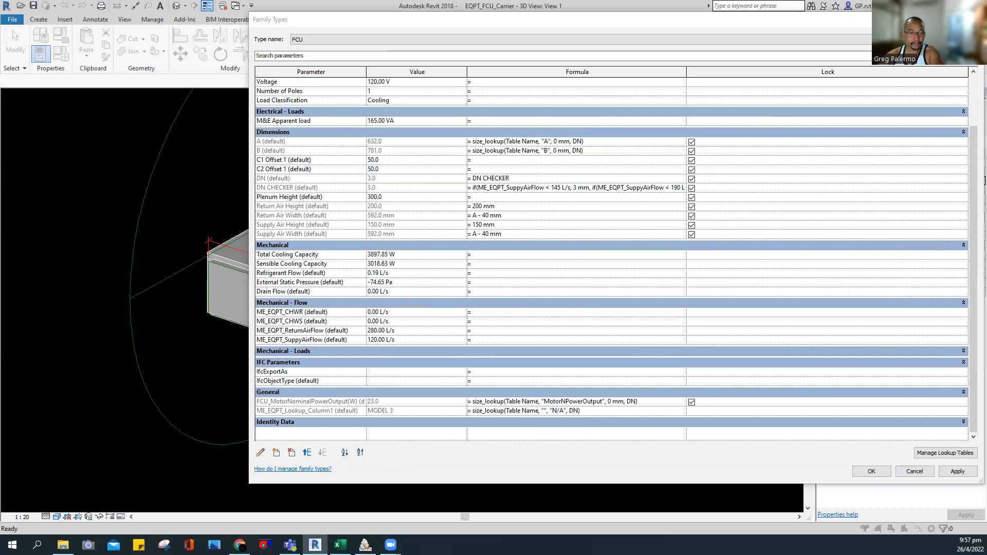
click(449, 135)
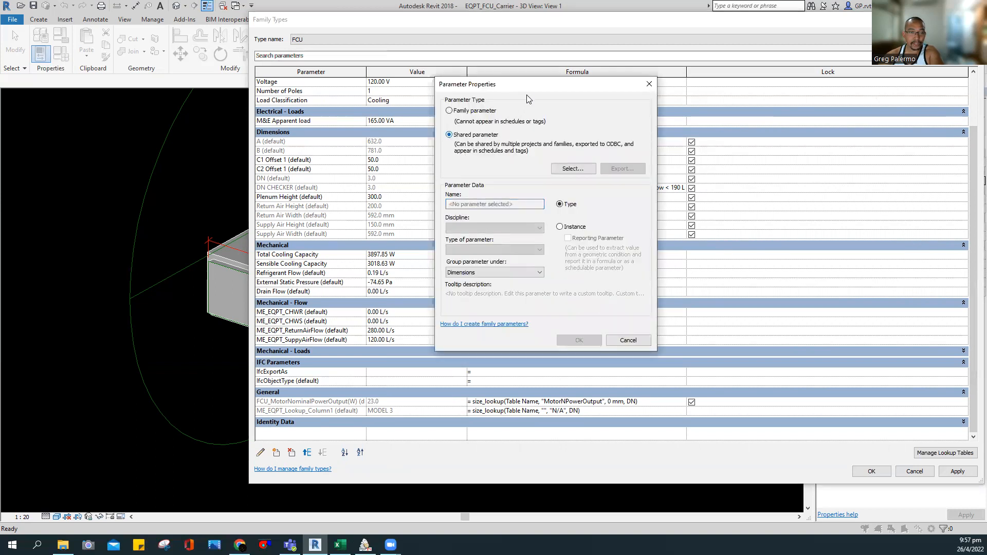
drag(527, 90, 407, 95)
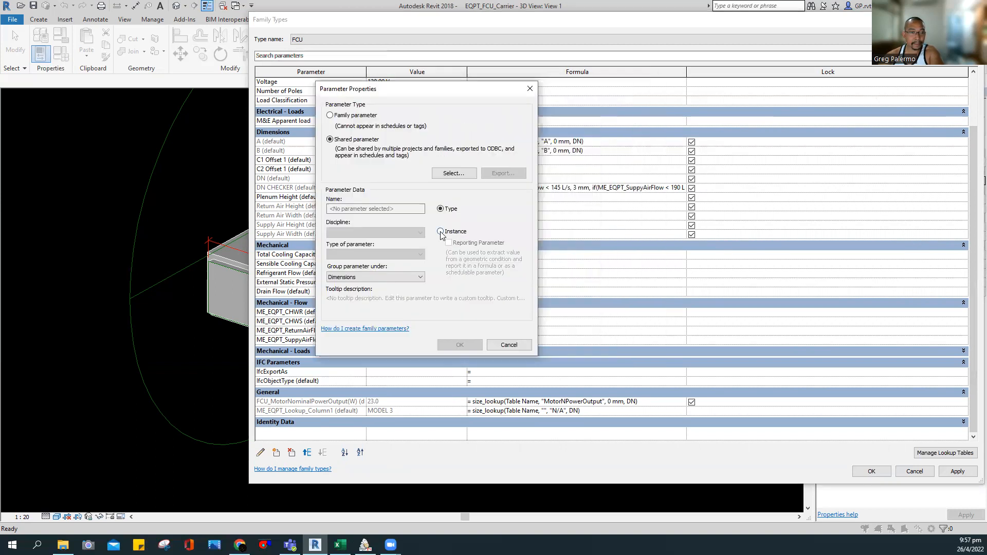
click(441, 232)
click(451, 174)
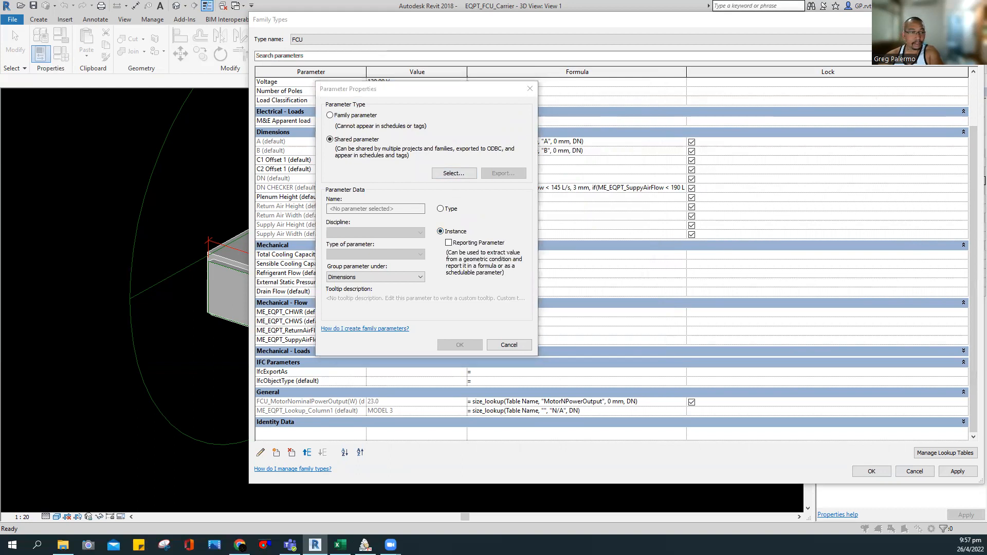
click(617, 185)
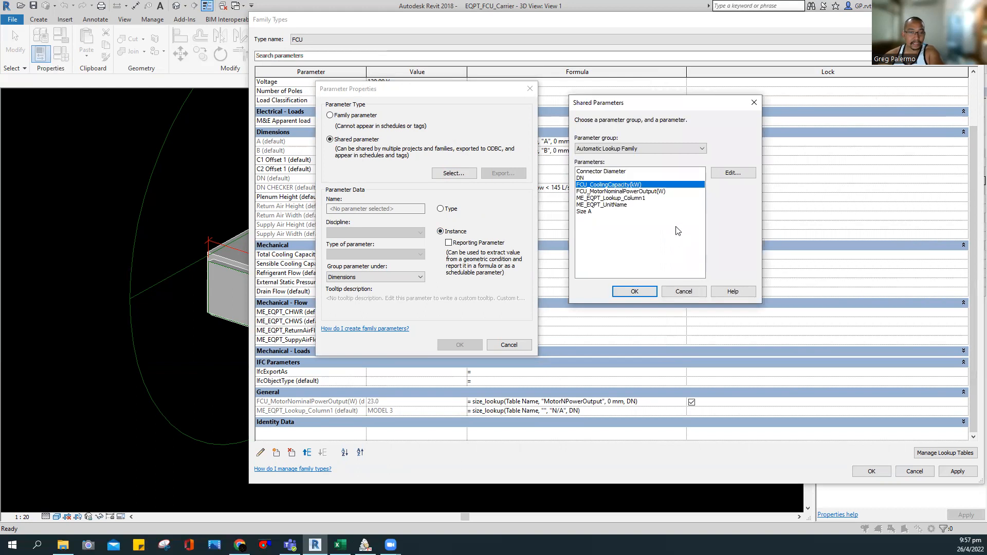
Inspect the discipline and parameter type of FCU_CoolingCapacity(kW) in the shared parameter file
click(730, 174)
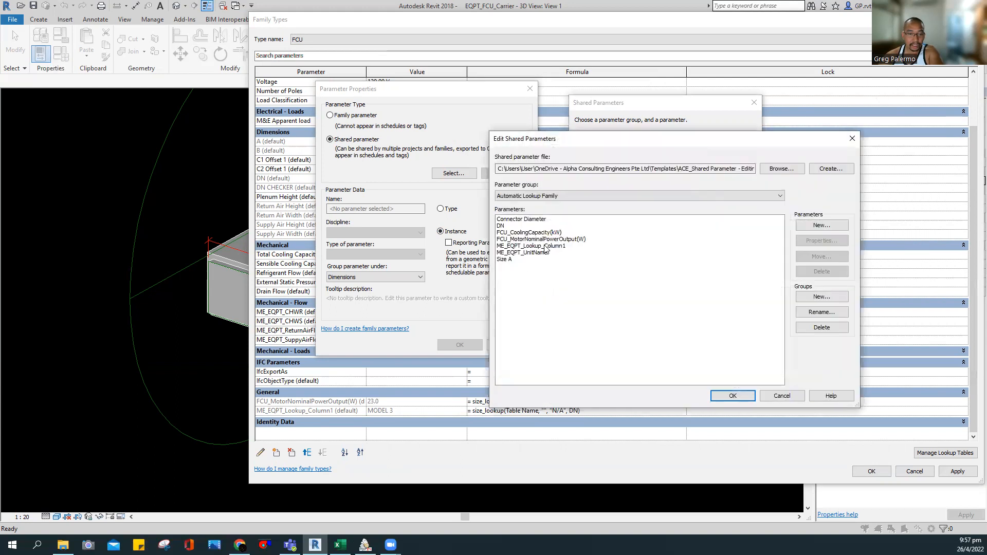
click(544, 234)
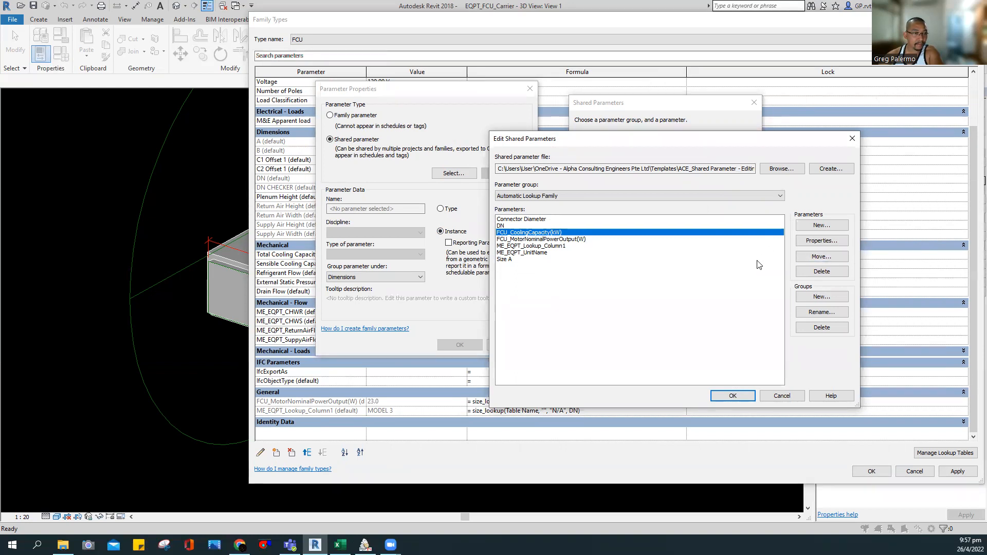
click(827, 242)
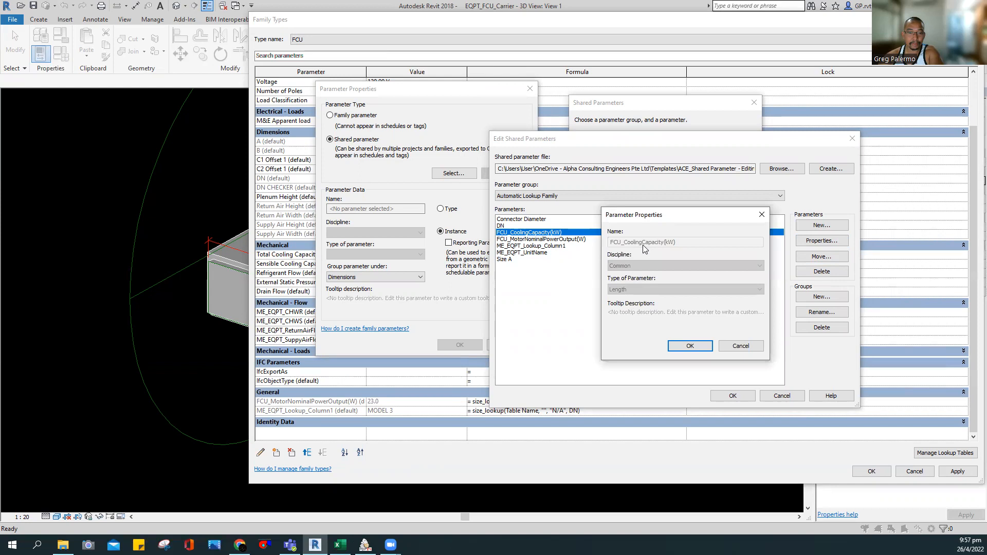
click(684, 345)
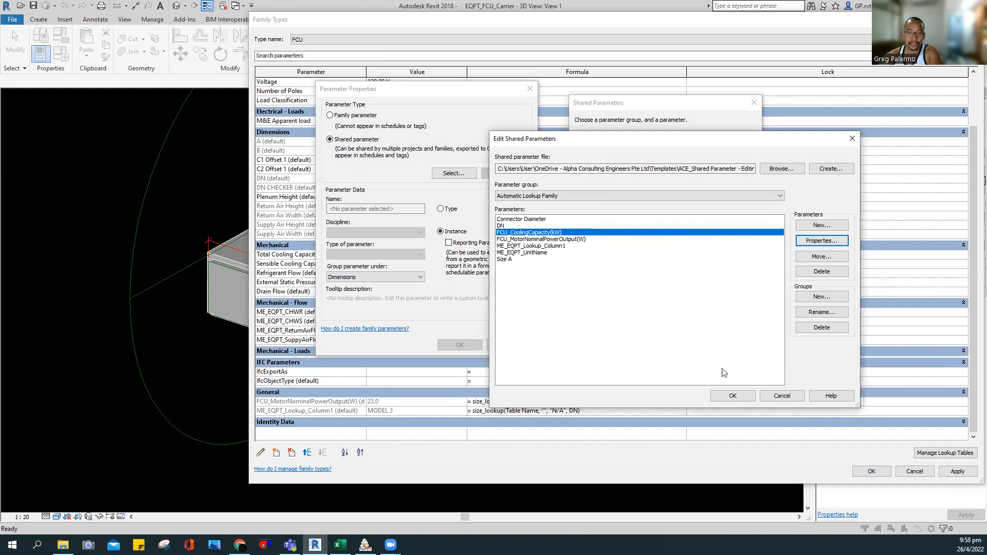
click(732, 396)
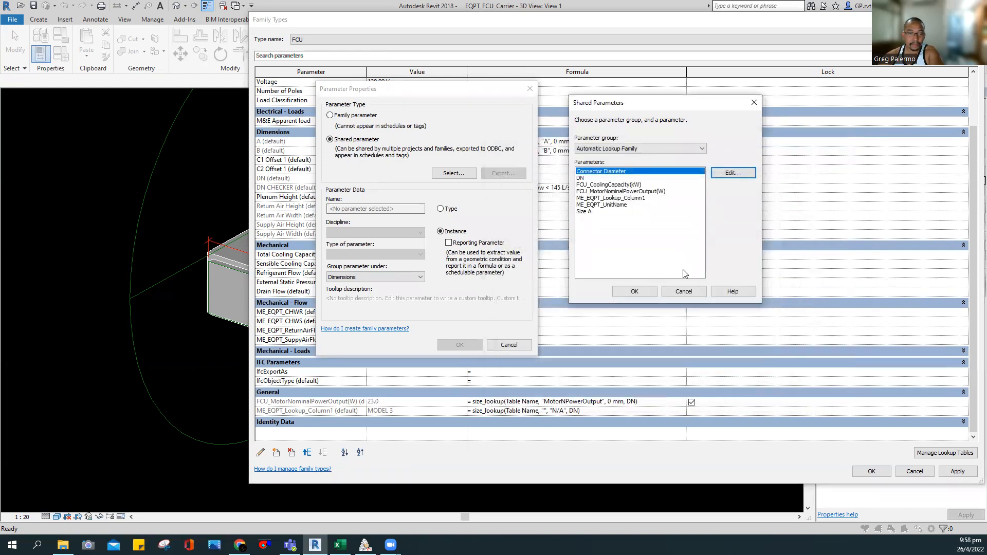
Try to add FCU_CoolingCapacity(kW) as a shared instance parameter grouped under General
click(630, 291)
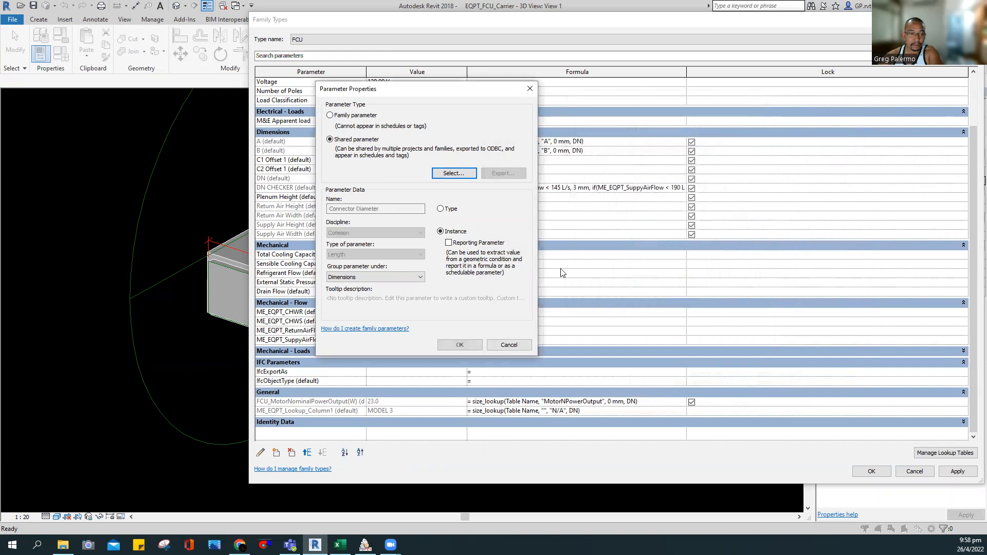
click(453, 174)
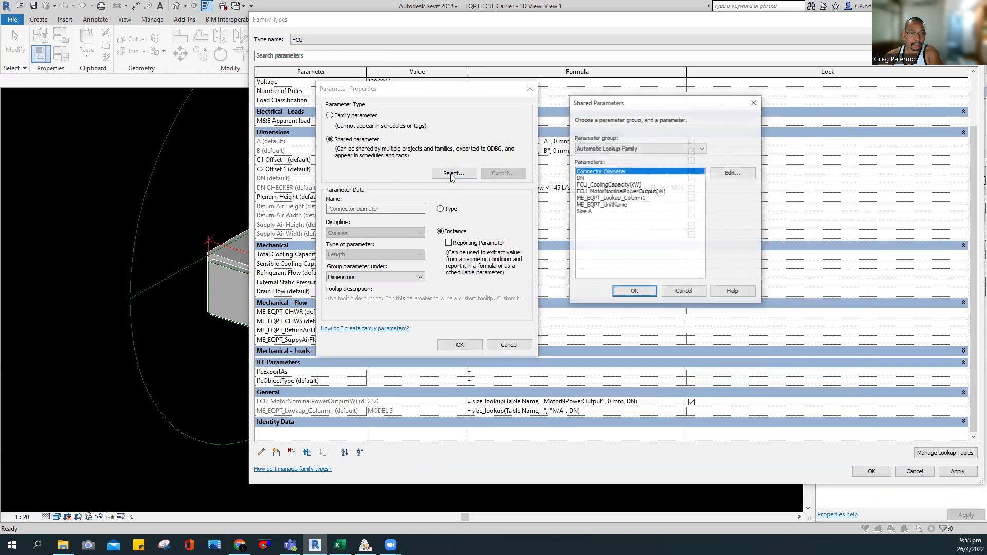
click(624, 185)
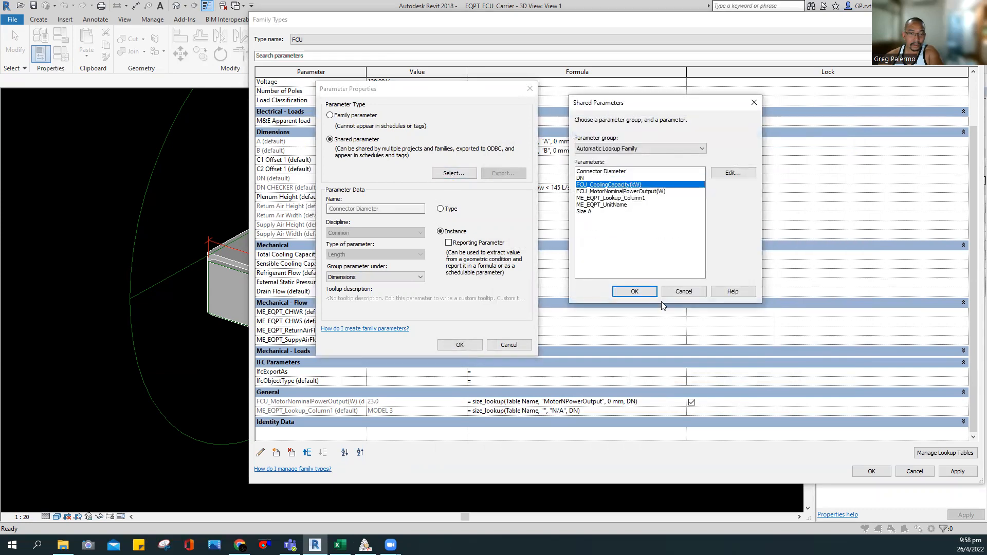
click(637, 291)
click(387, 278)
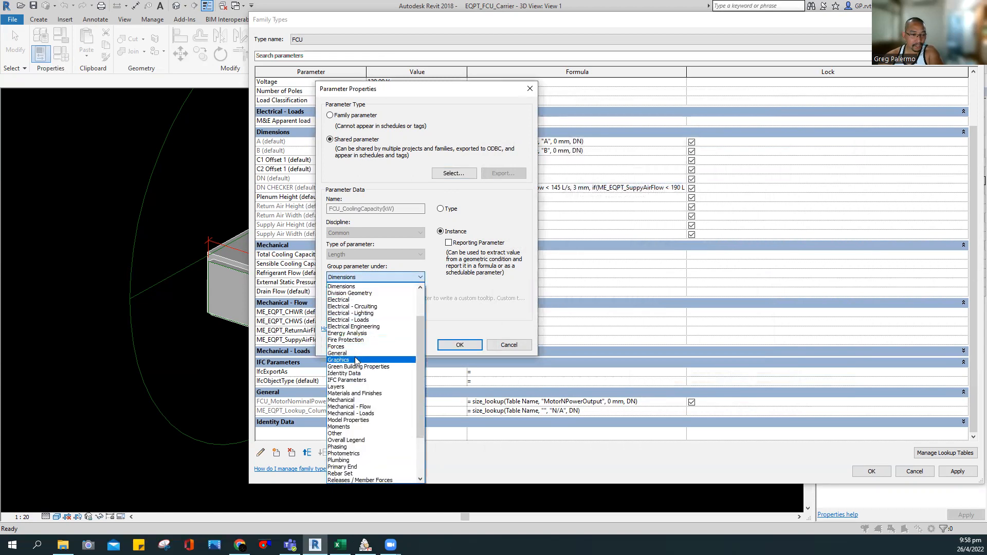
click(379, 354)
click(448, 345)
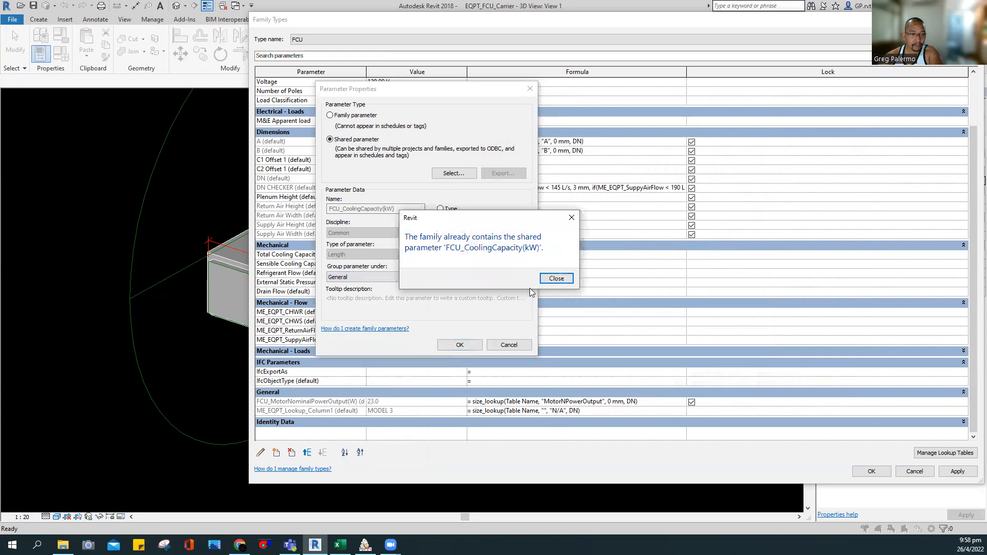
click(557, 278)
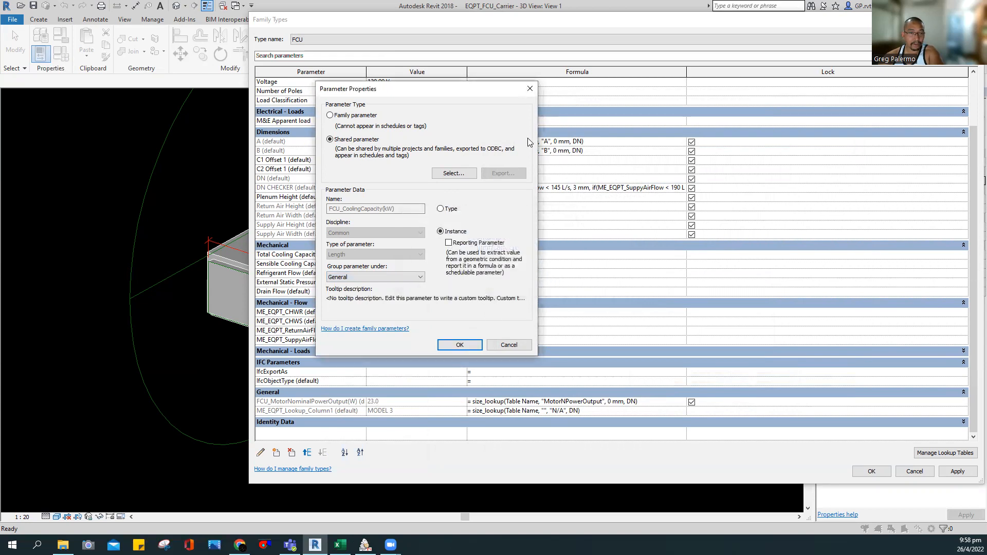
Leave the new parameter setup, widen the Parameter column in Family Types and look through the family's parameter groups for the cooling capacity parameter
click(530, 89)
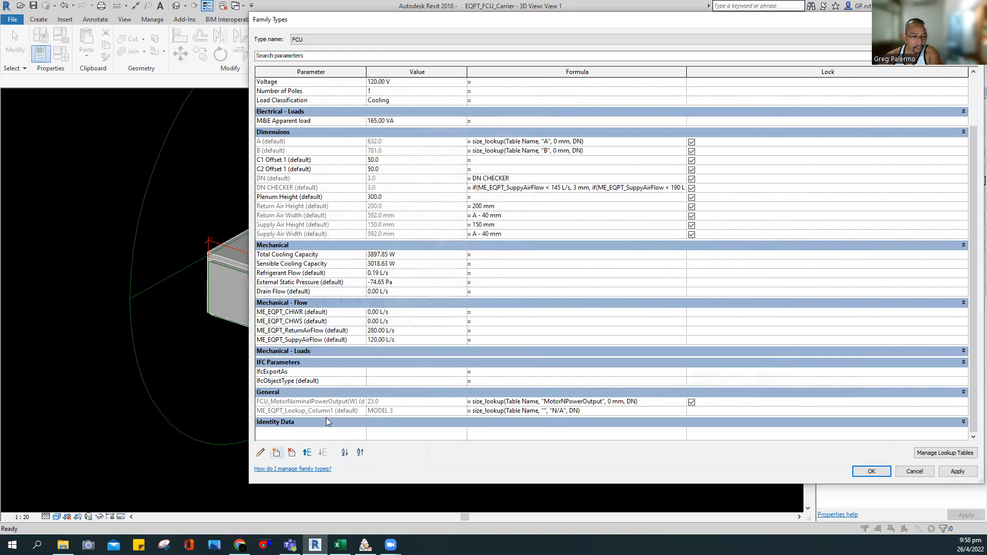
click(325, 410)
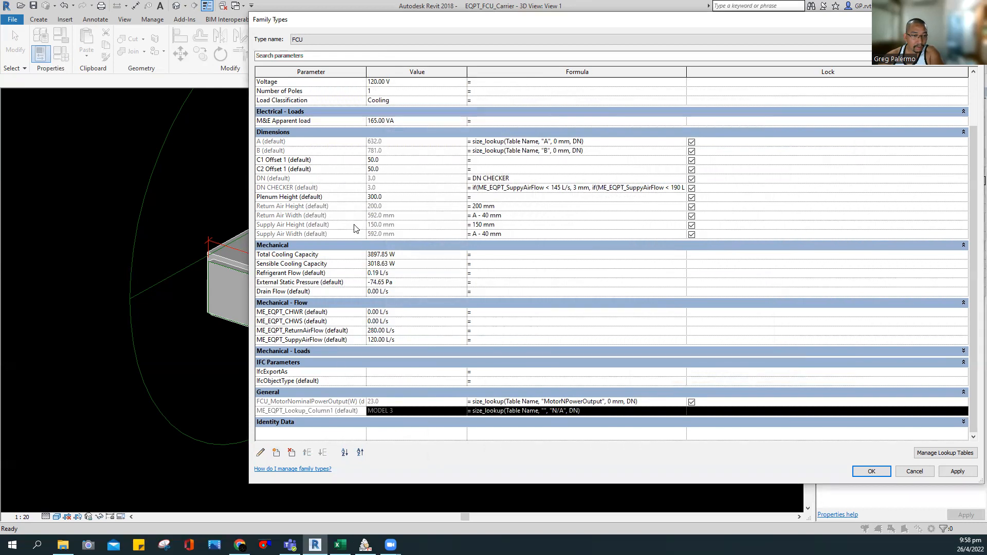
drag(367, 81, 450, 106)
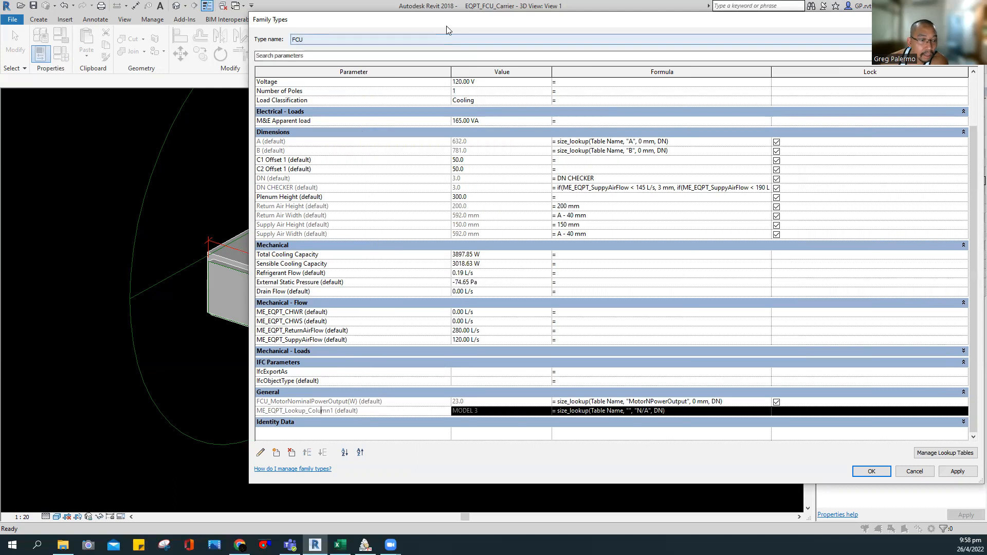
drag(443, 19, 404, 10)
click(268, 412)
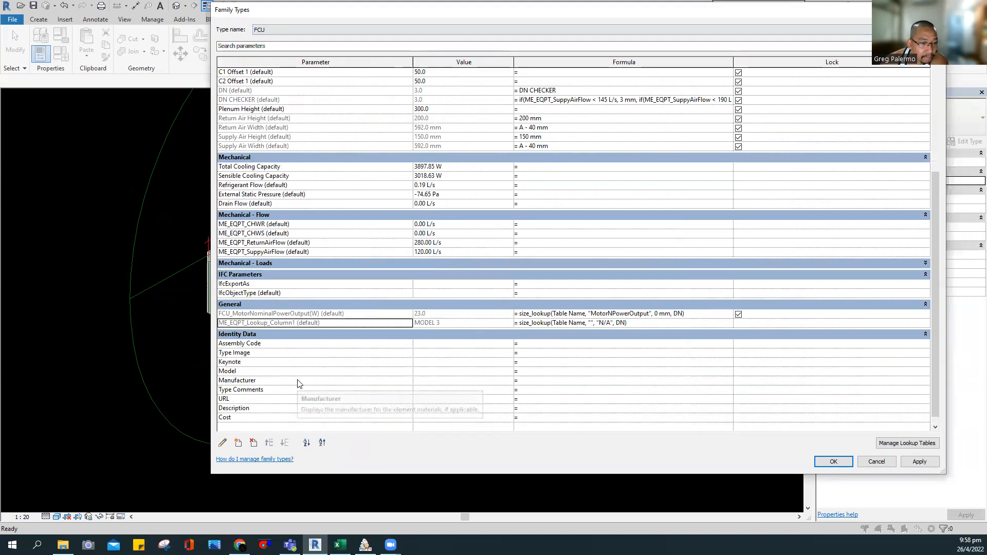
scroll(309, 365, up, 2)
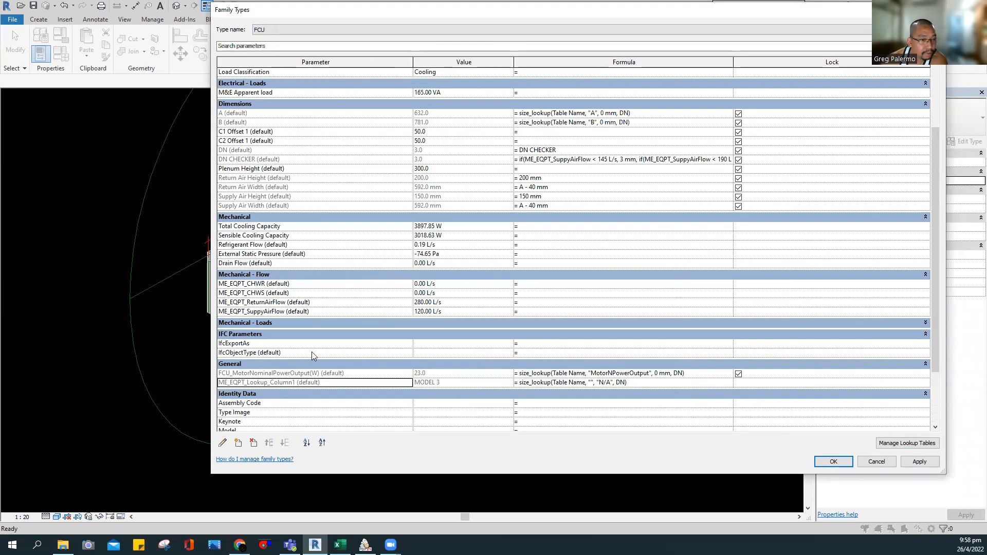
scroll(311, 352, up, 2)
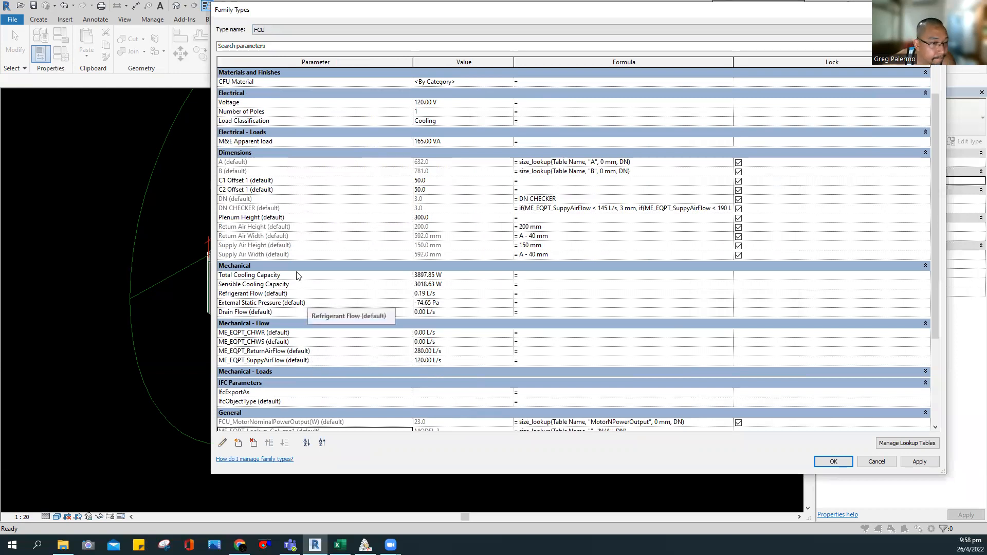
scroll(291, 252, up, 1)
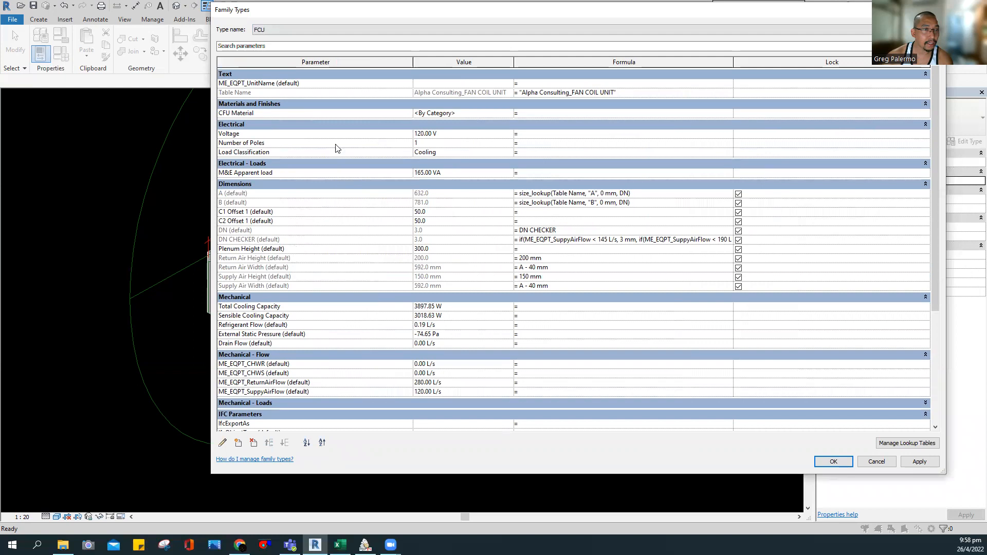
scroll(338, 142, down, 4)
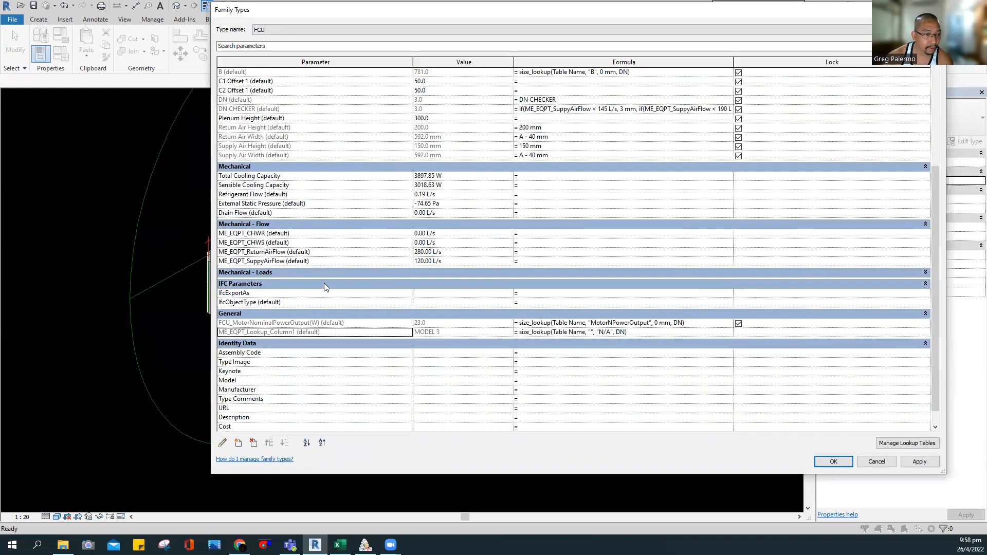
scroll(324, 285, down, 1)
Try again to add the shared instance parameter FCU_CoolingCapacity(kW) from the Automatic Lookup Family group, grouped under General
click(238, 443)
click(329, 139)
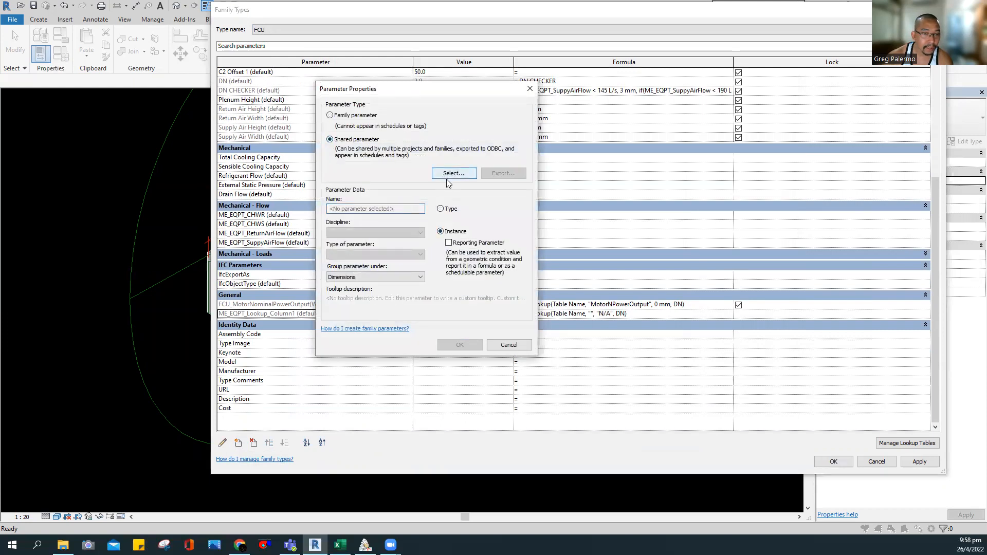
click(395, 277)
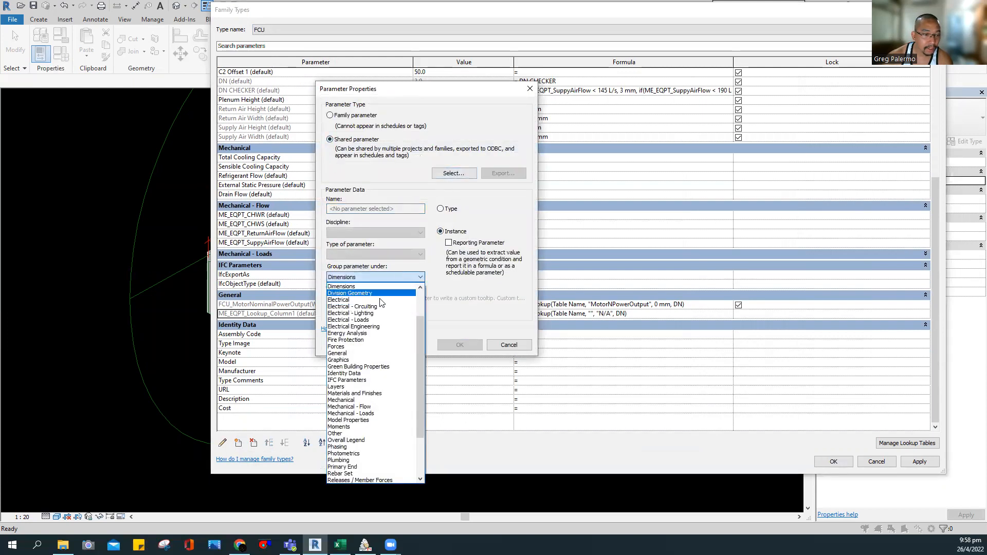
click(345, 355)
click(454, 174)
click(621, 185)
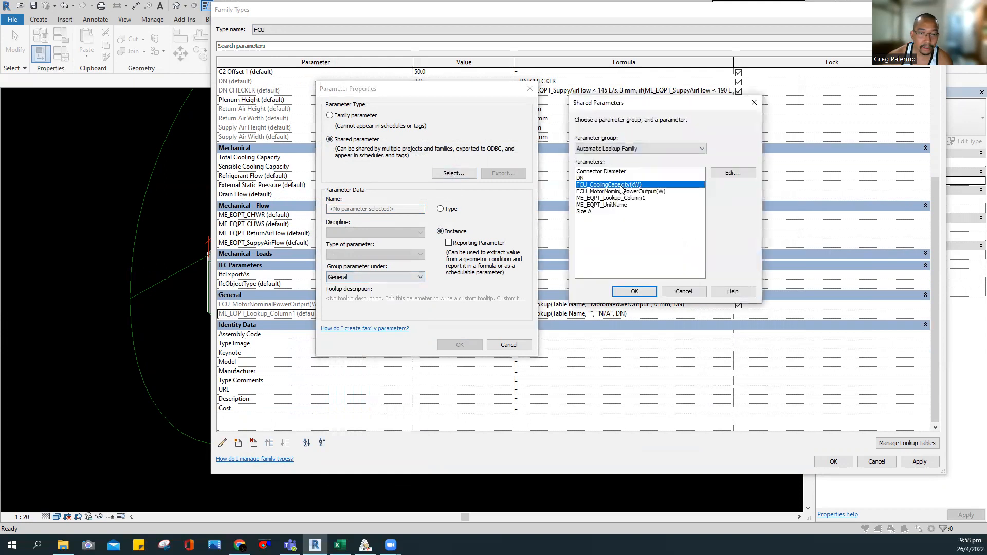
click(638, 291)
click(460, 346)
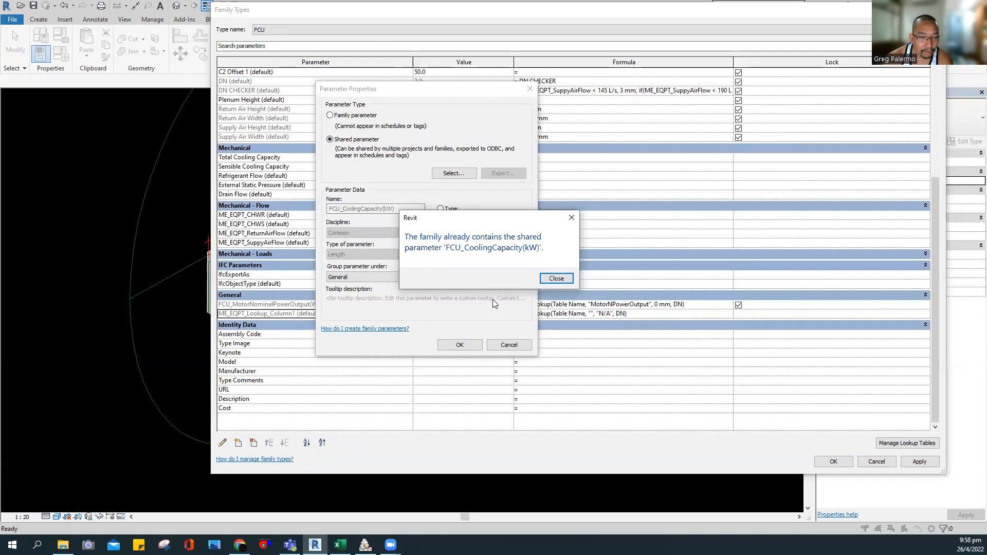
click(555, 278)
key(Return)
Regroup the existing FCU_CoolingCapacity(kW) parameter from Mechanical - Loads to General
click(344, 265)
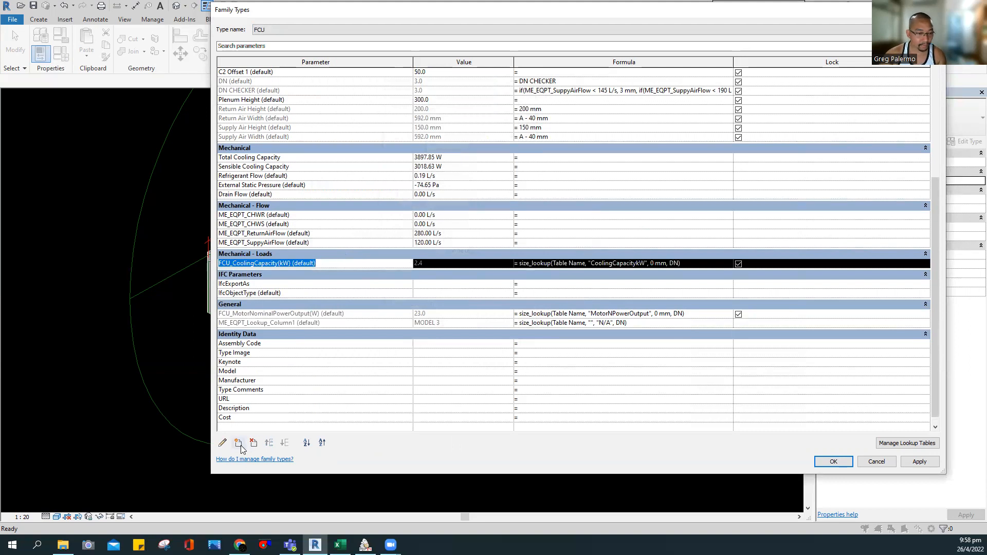
click(223, 442)
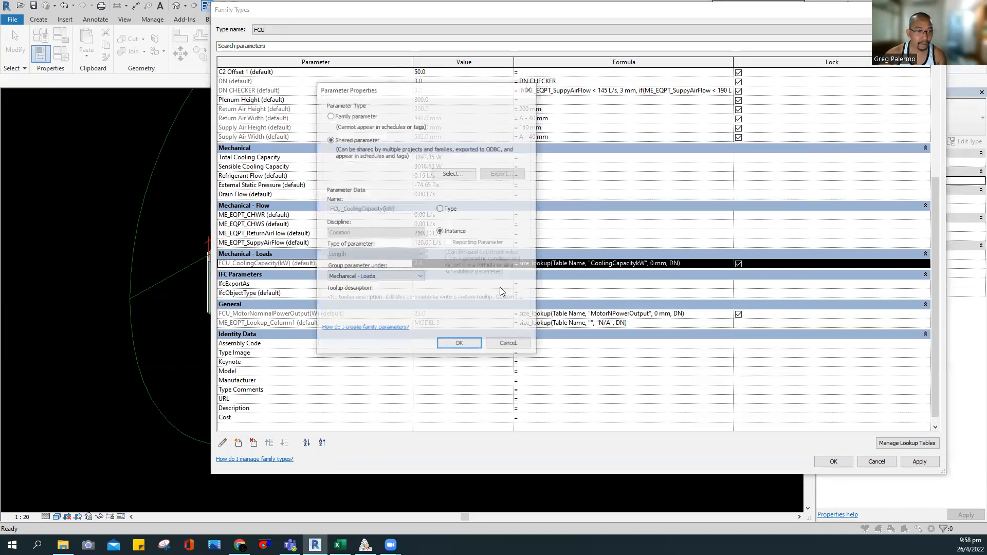
click(354, 278)
click(348, 298)
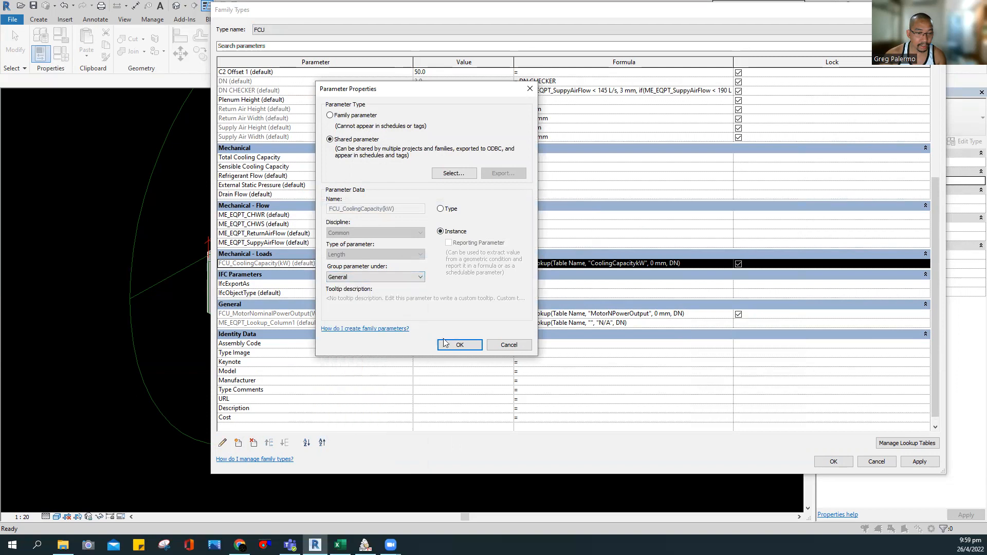
click(446, 344)
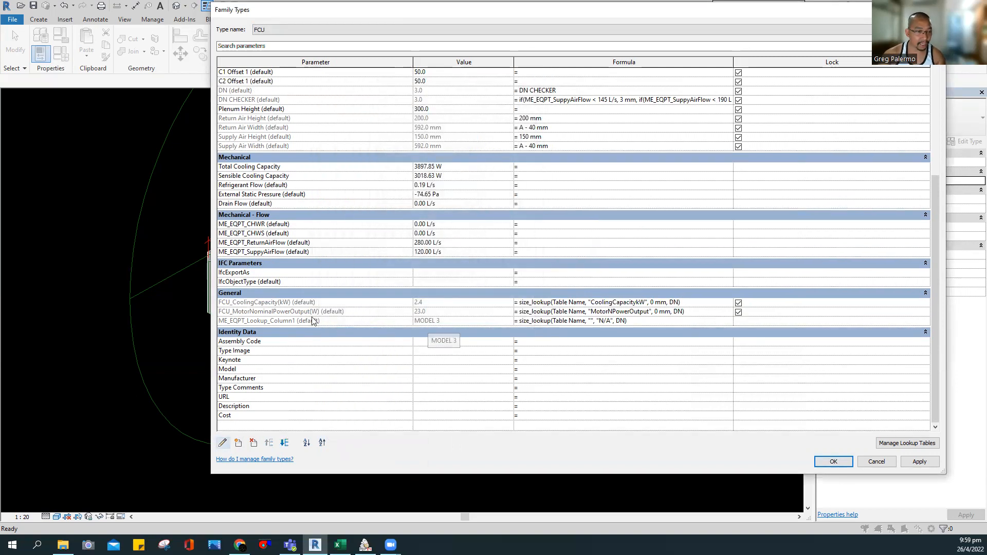
Check the size_lookup formula of FCU_CoolingCapacity(kW), narrow the Value column and accept the family types
click(568, 303)
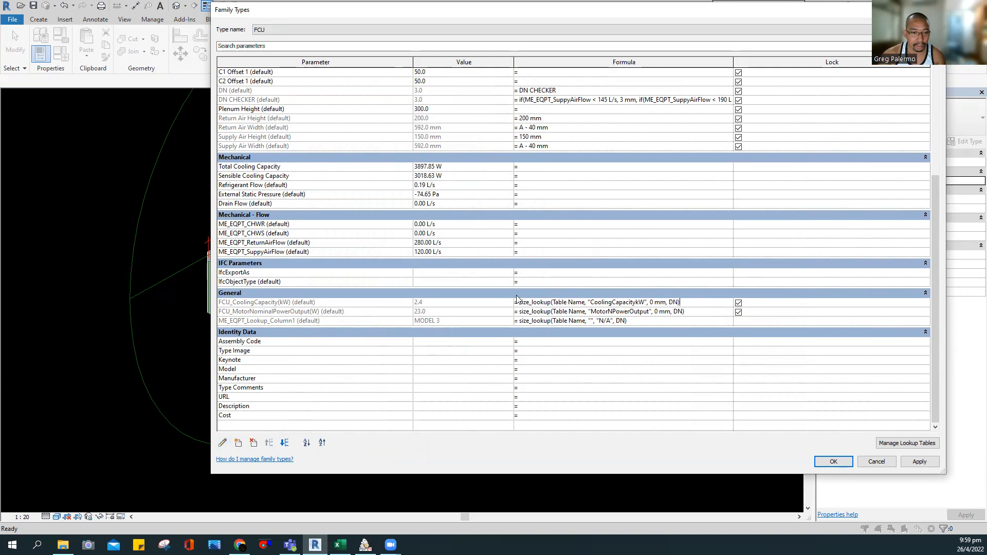
click(512, 61)
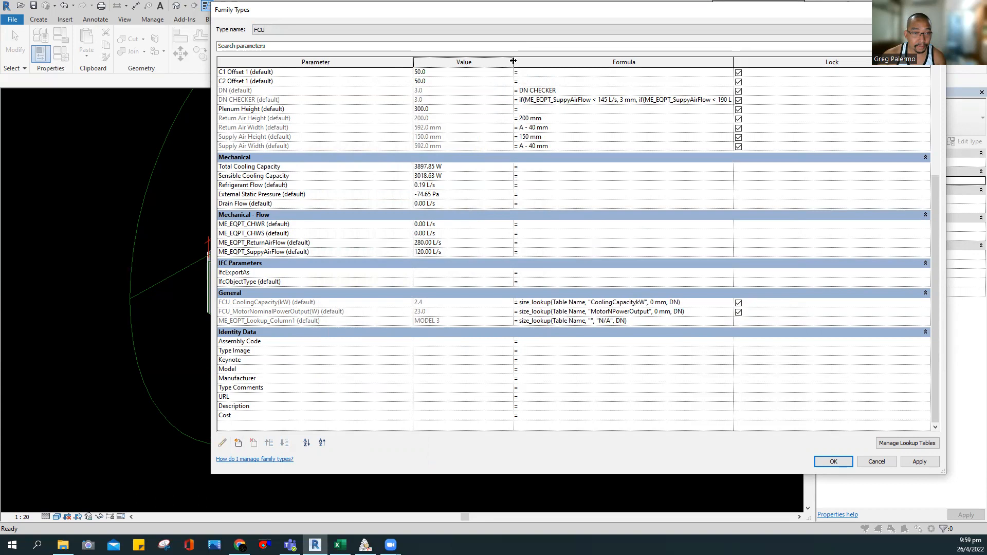
drag(513, 61, 482, 60)
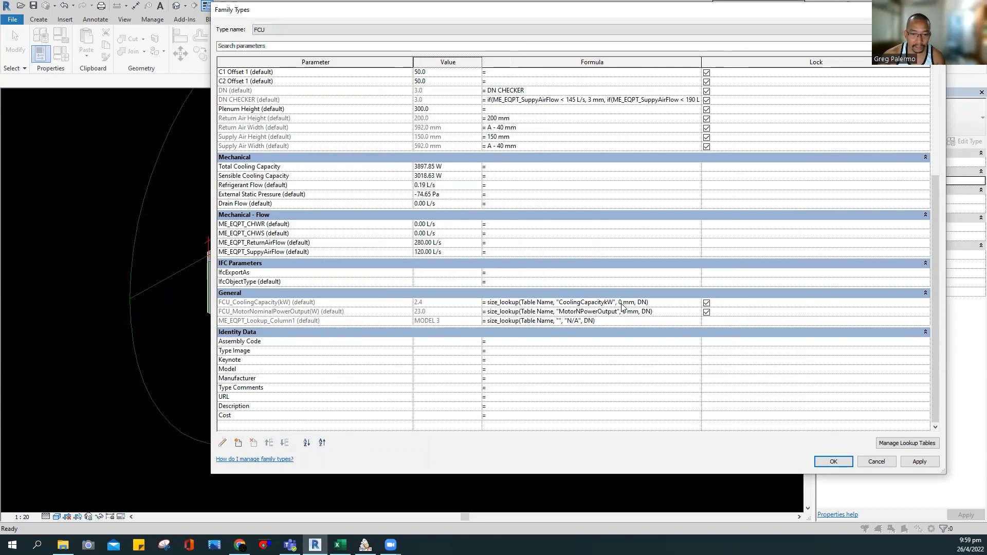
click(835, 461)
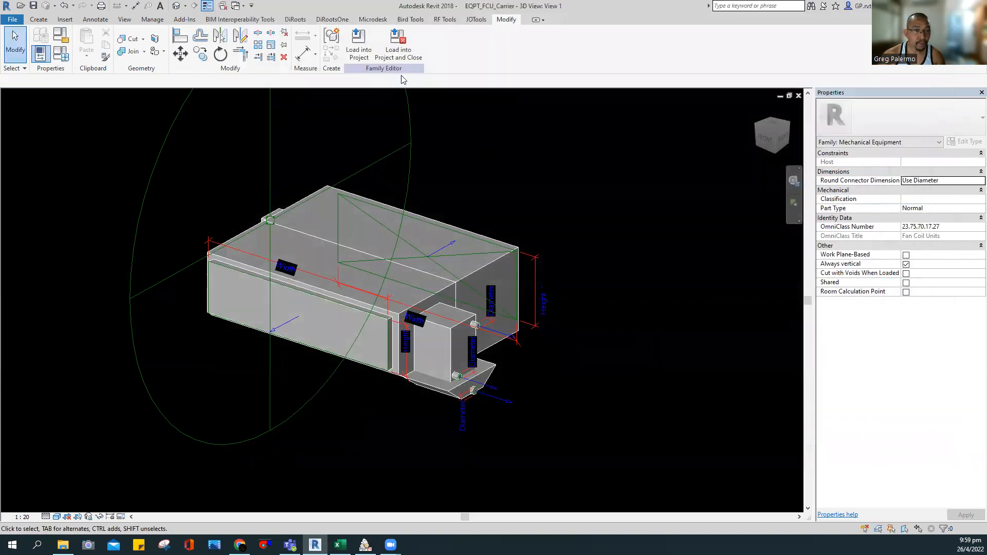
Load the fan coil family into the ACE_SubmissionTemplate_MEP_2018 project, tile the open views and slightly narrow the Type Mark column in Mechanical Equipment Schedule 2
click(398, 47)
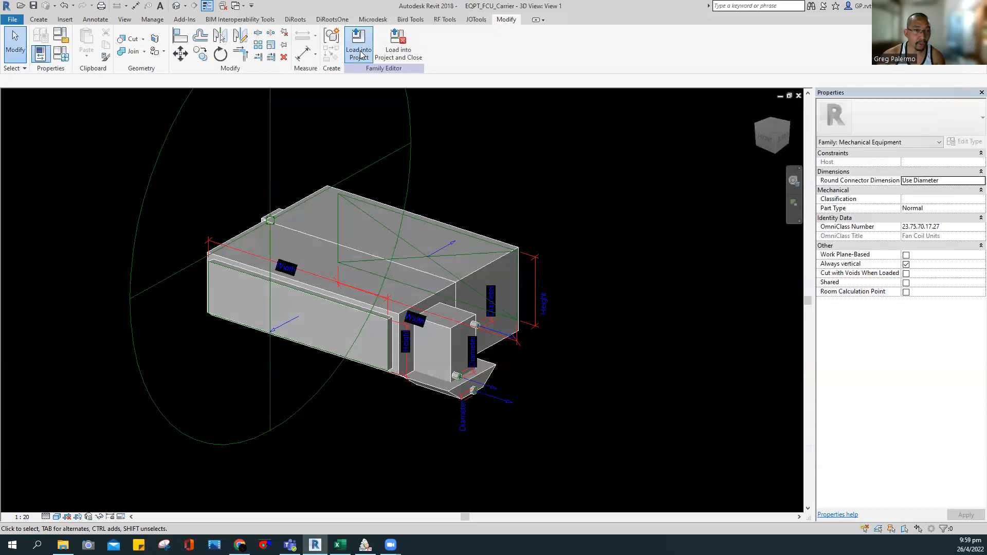
click(446, 248)
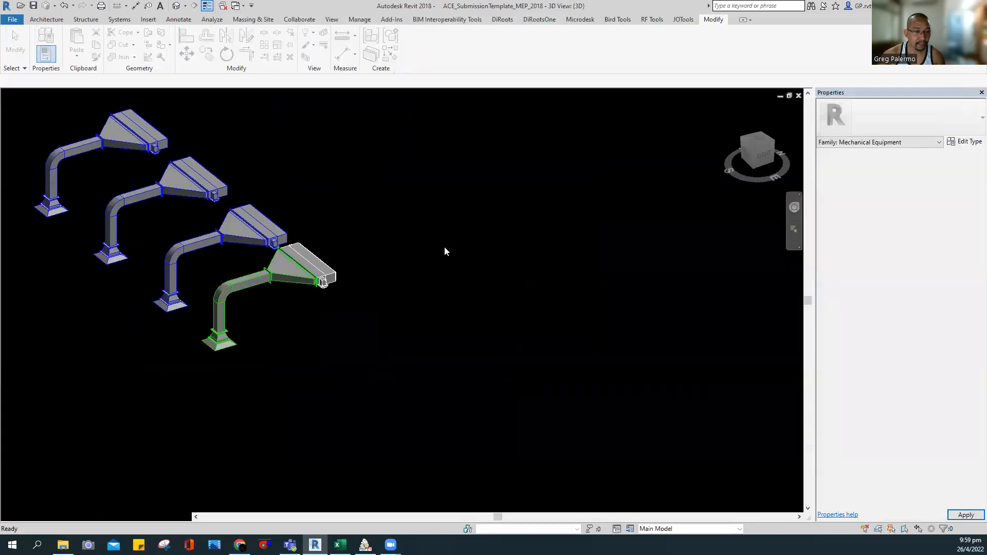
key(w)
key(t)
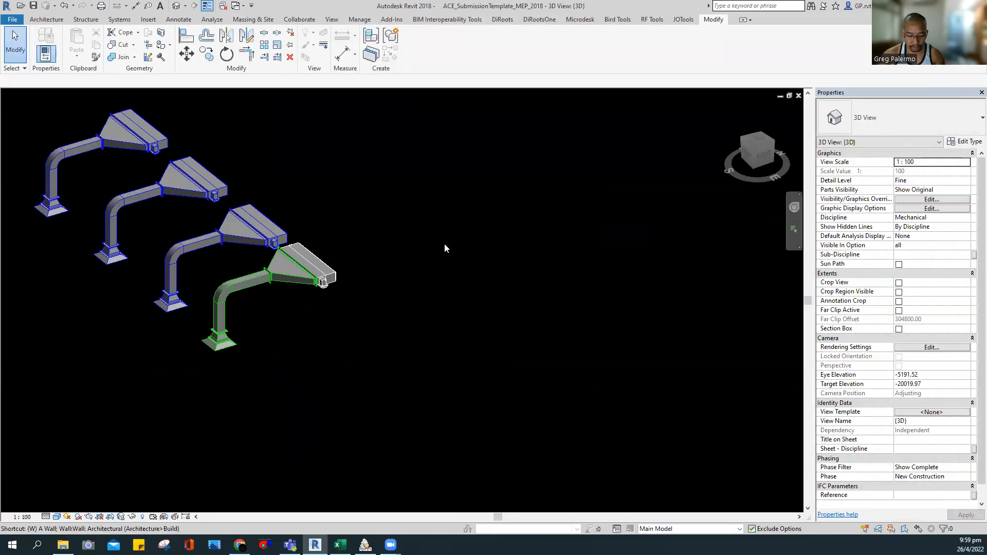
click(617, 201)
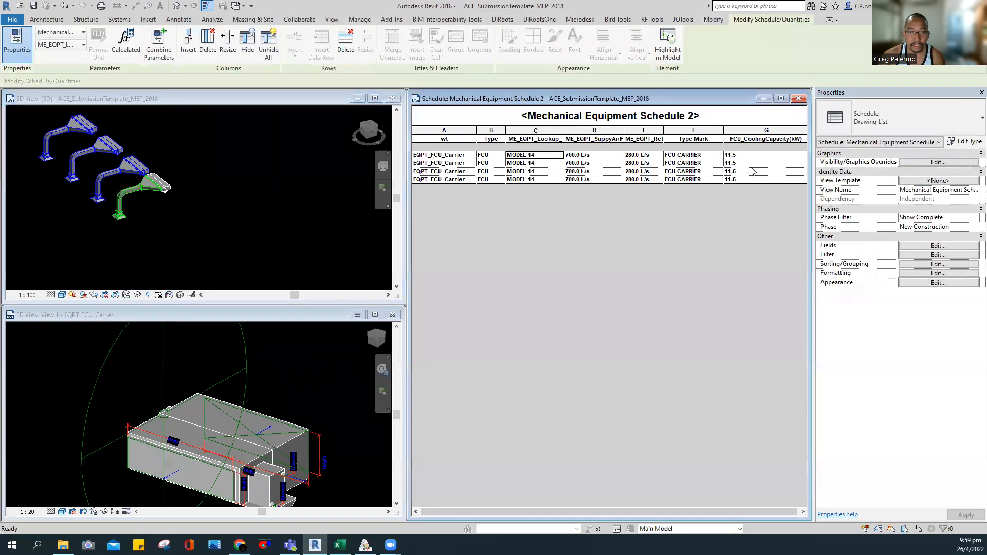
drag(723, 132, 716, 132)
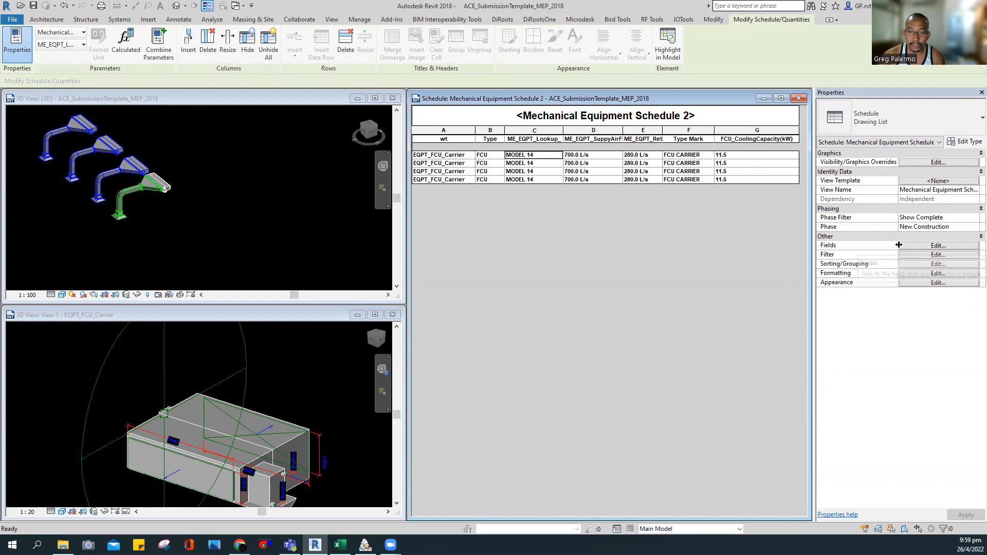
Add the shared parameter FCU_MotorNominalPowerOutput(W), grouped under General, as a field in Mechanical Equipment Schedule 2 and narrow the cooling capacity and motor output columns
click(938, 245)
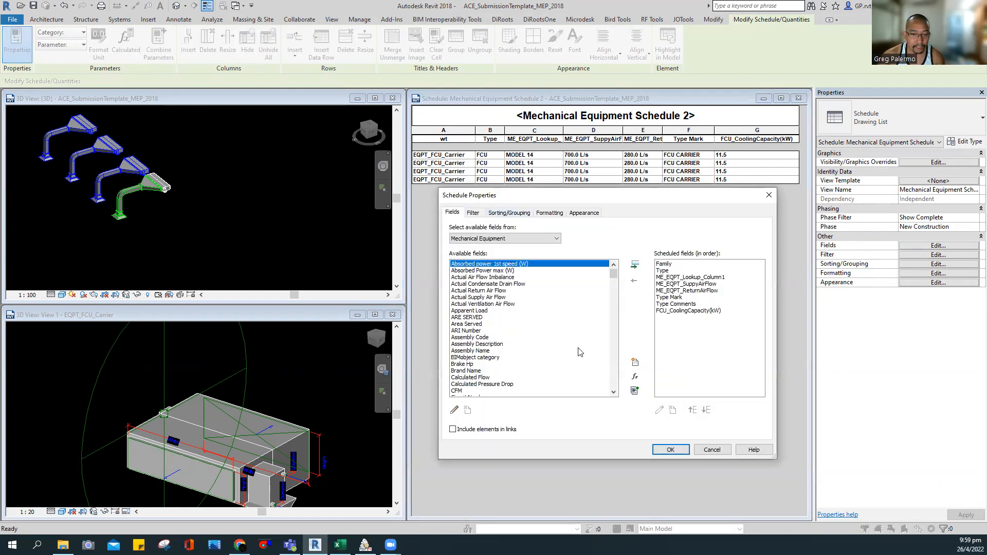
click(634, 362)
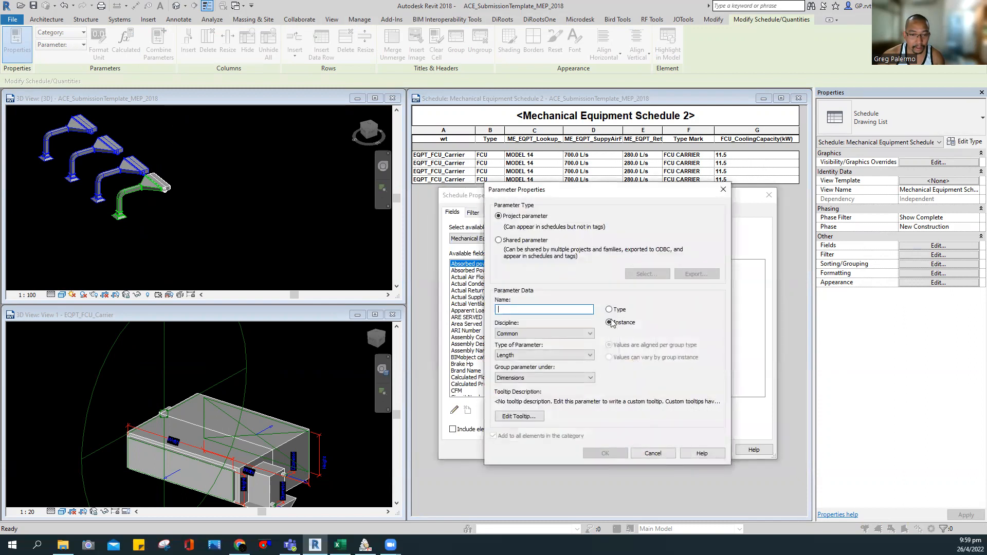
click(509, 240)
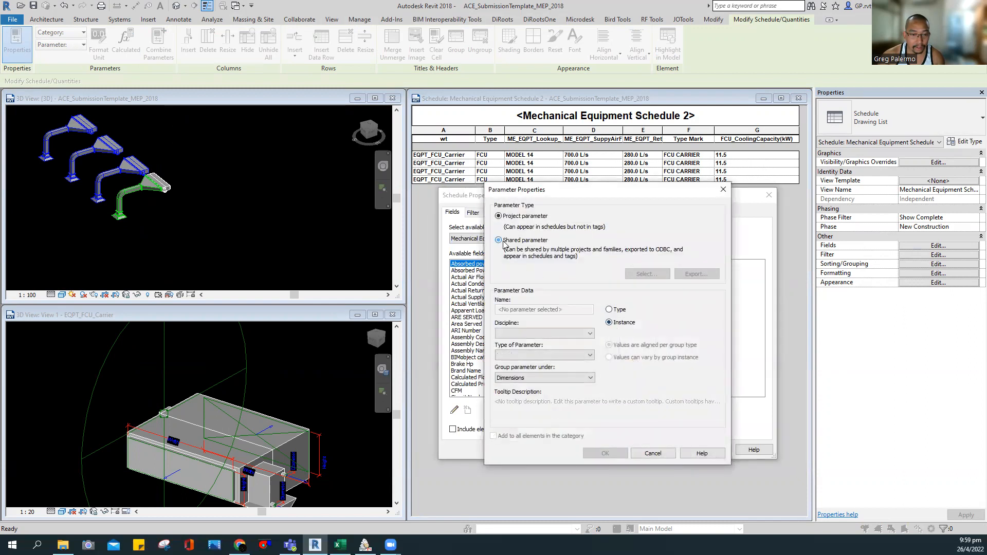
click(531, 378)
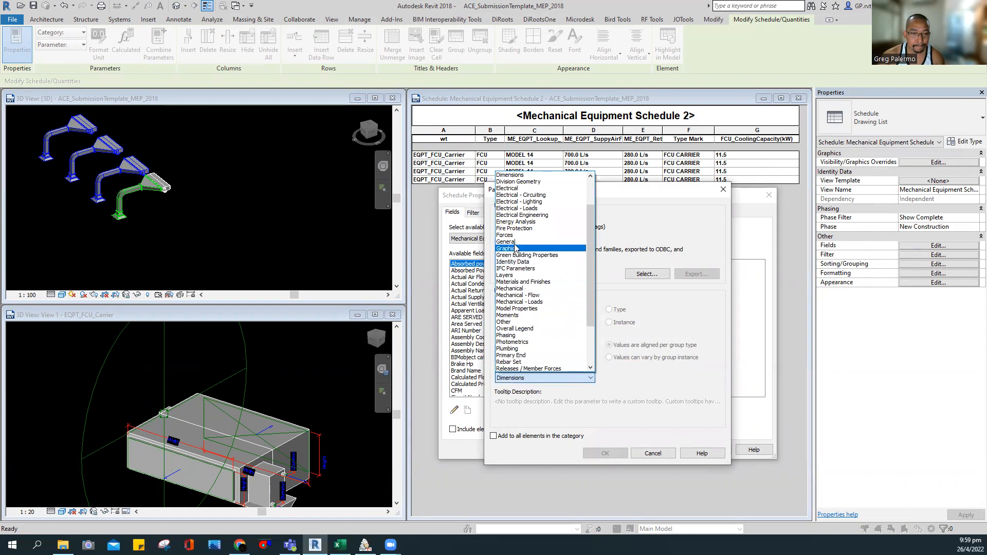
click(534, 246)
click(644, 274)
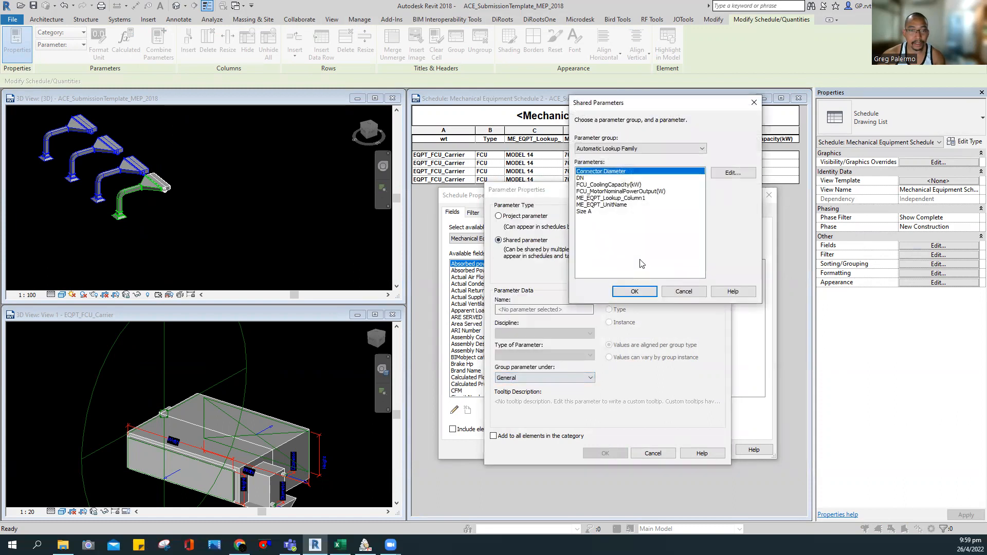
click(636, 191)
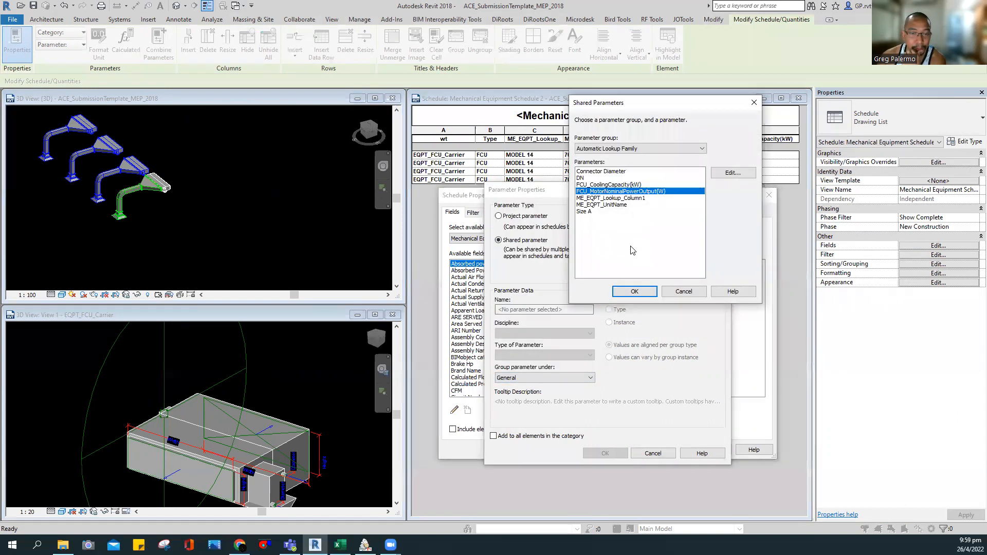
click(640, 290)
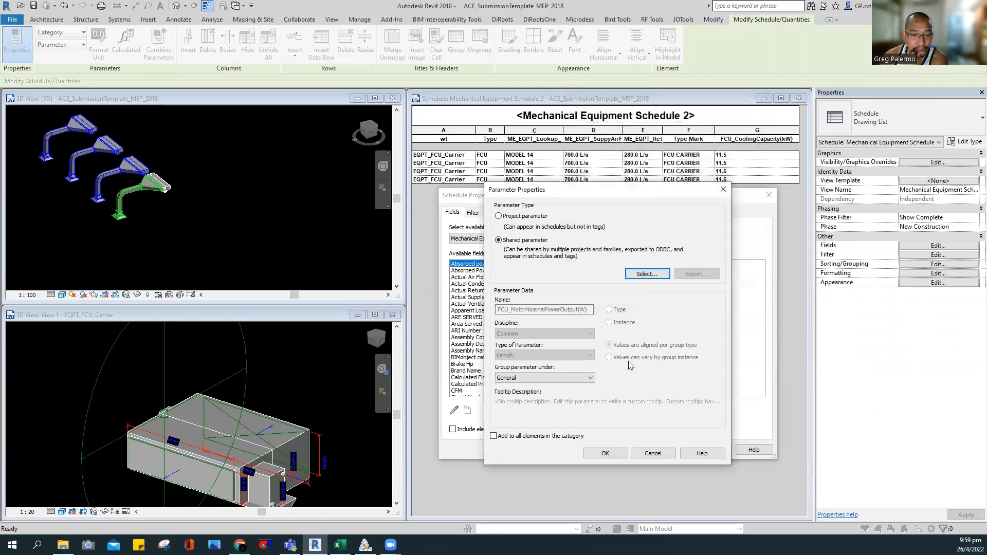
click(602, 453)
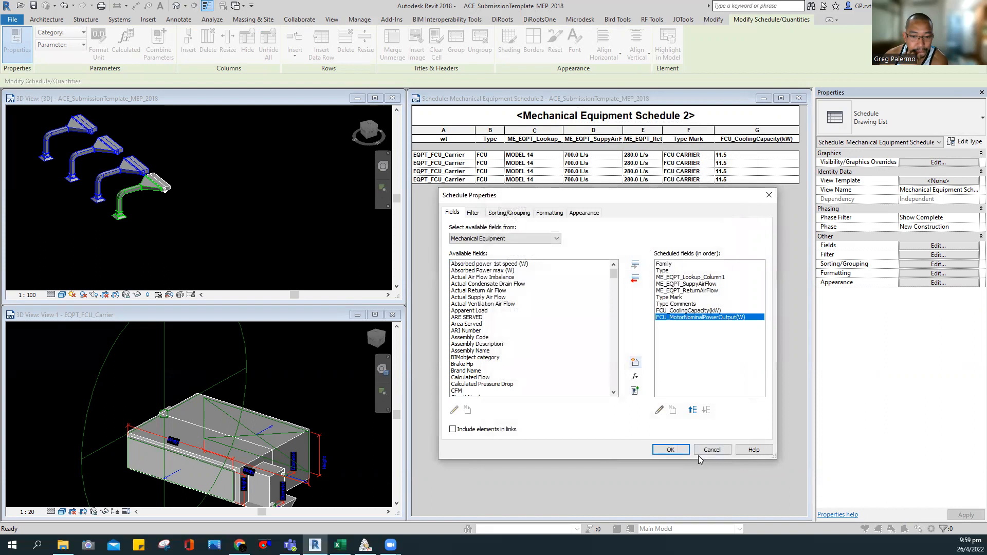
click(670, 450)
drag(800, 133, 757, 141)
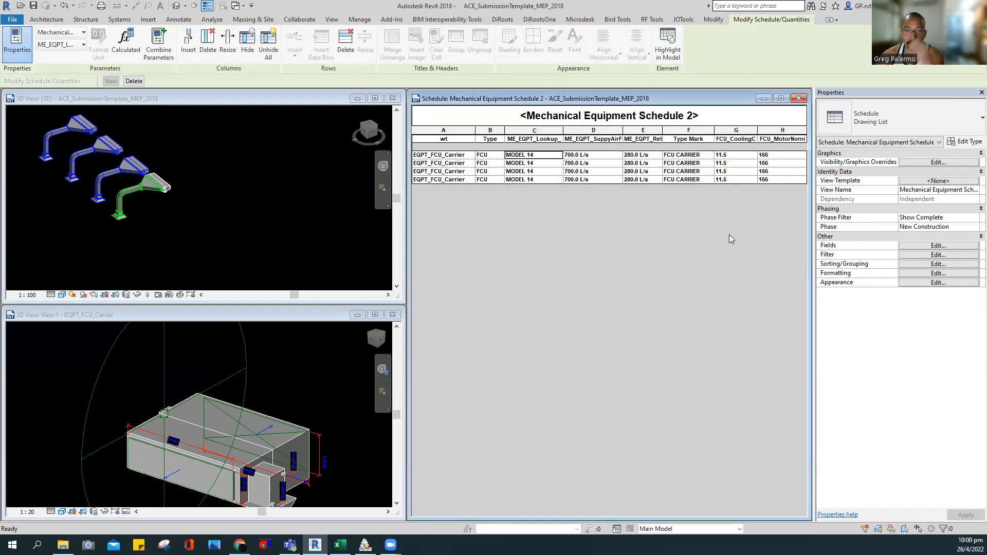
drag(755, 129, 743, 132)
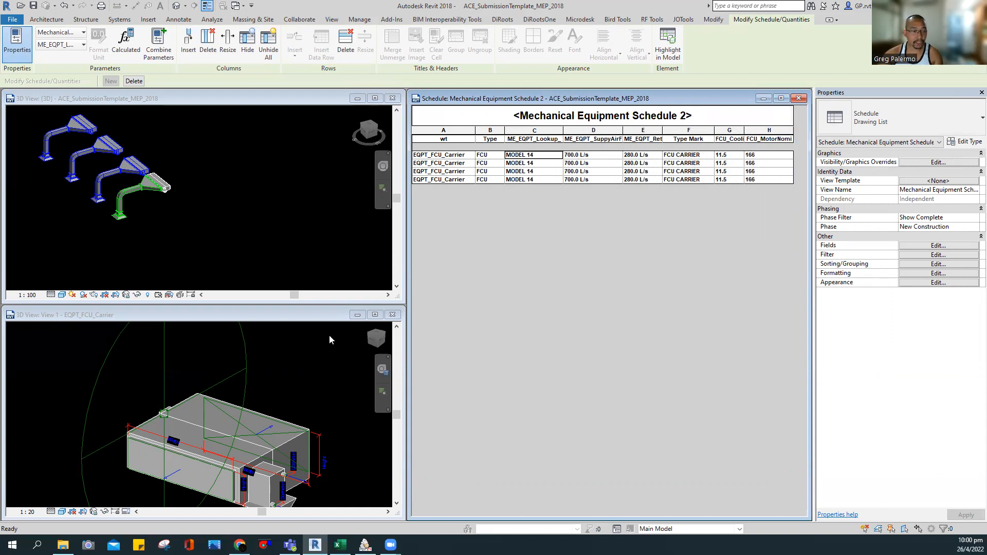
Close the EQPT_FCU_Carrier family view without saving its changes and tile the remaining 3D view and schedule
click(393, 314)
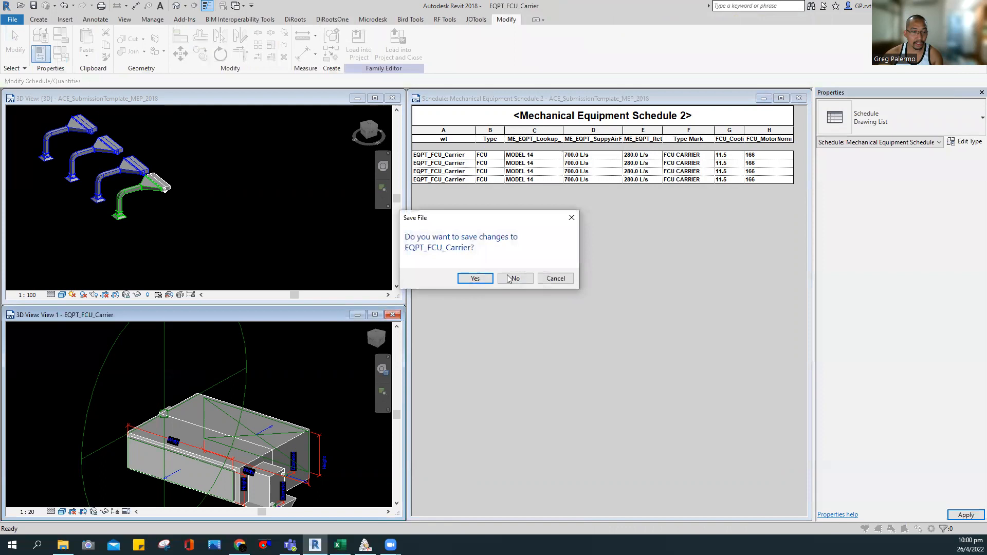
click(515, 279)
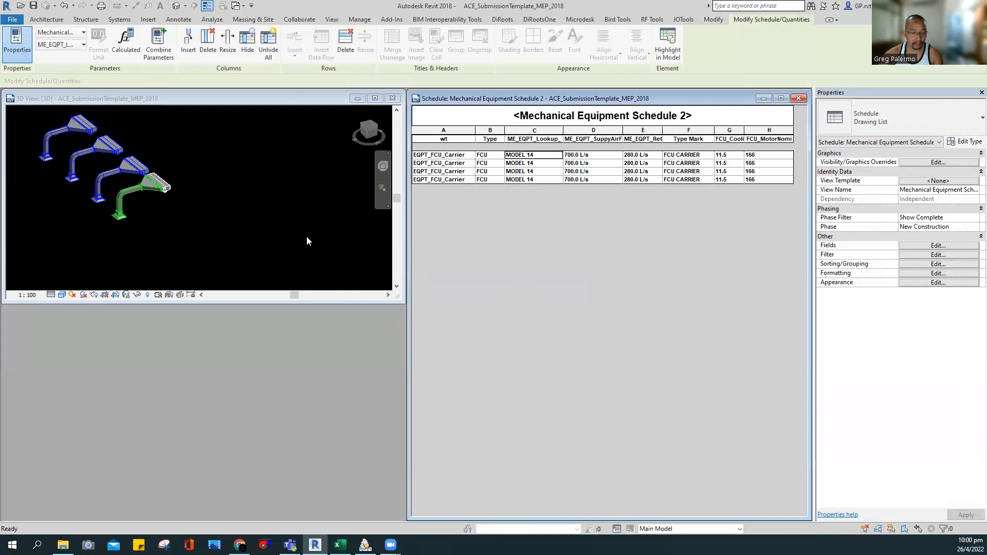
key(w)
key(t)
click(470, 257)
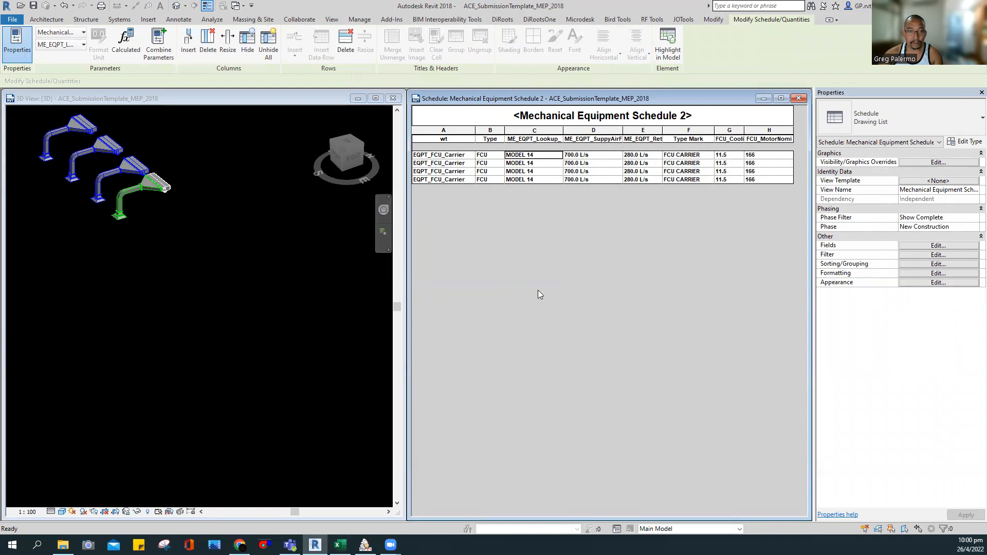
Set the flow of the supply diffuser on the frontmost fan coil run in the 3D view to 150 L/s
click(139, 265)
scroll(77, 211, up, 4)
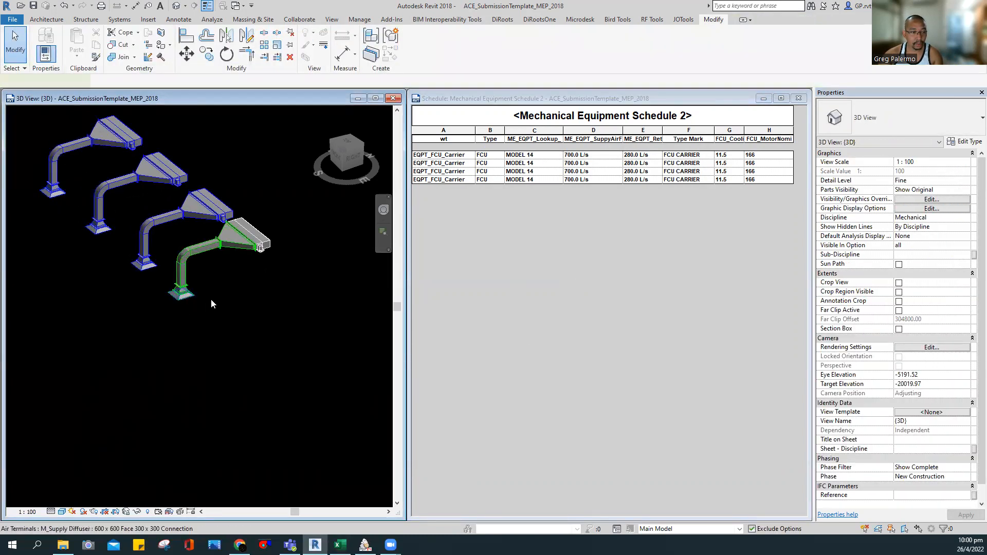
click(188, 301)
text(150)
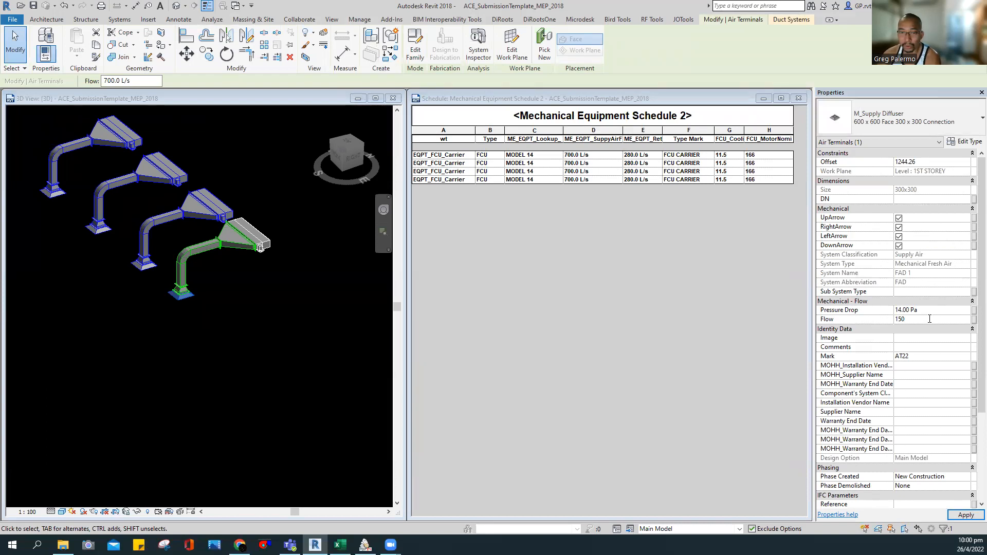
click(671, 301)
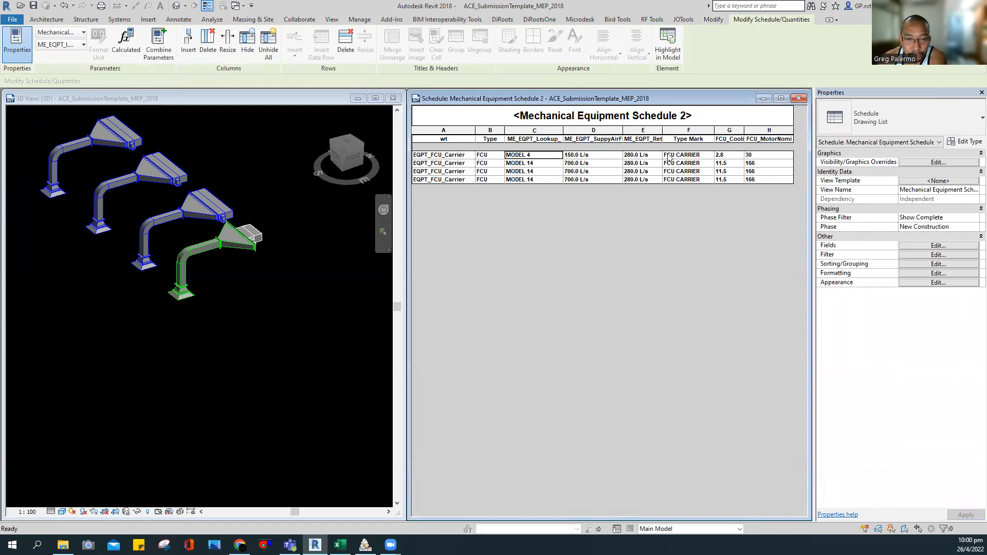
Hide the ME_EQPT_ReturnAirFlow column in Mechanical Equipment Schedule 2
right_click(638, 136)
click(675, 209)
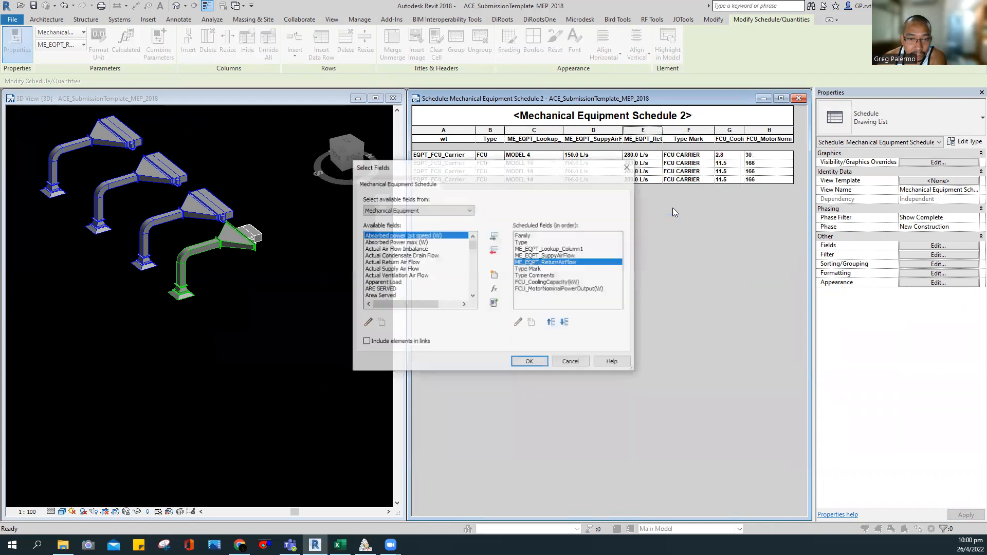
key(Escape)
right_click(638, 135)
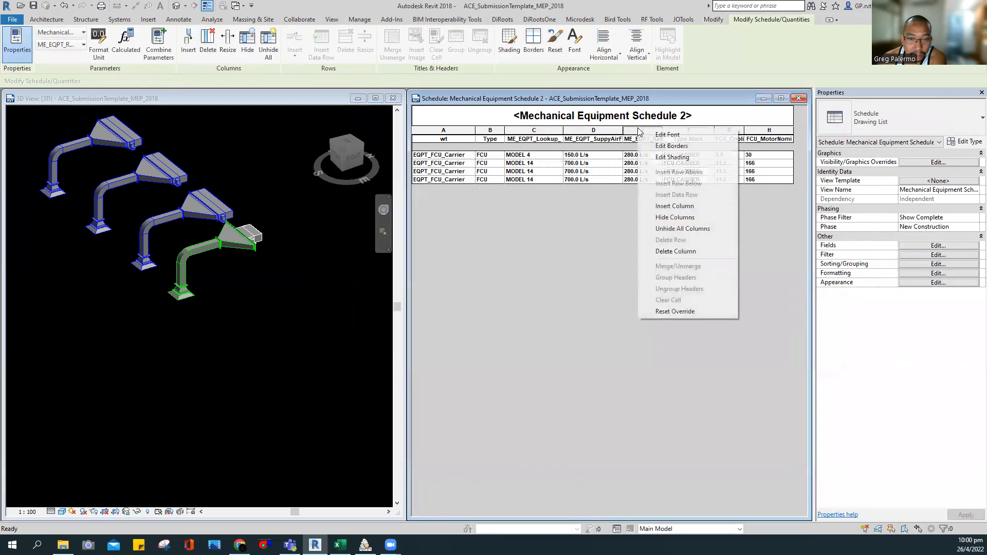
click(677, 217)
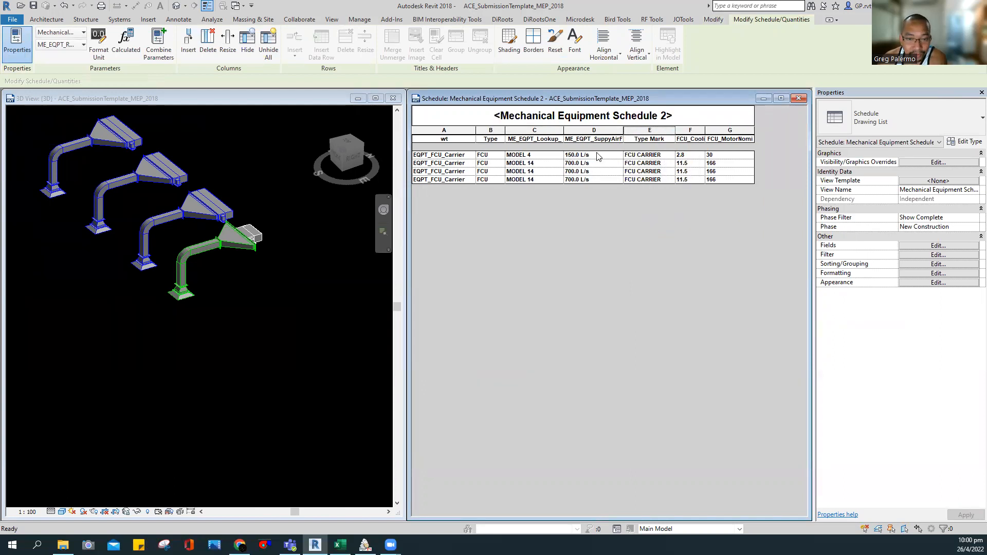
Switch to the Carrier catalogue in PDF24 Reader, enlarge it beside the schedule and show the 42CT technical data on page 6
click(365, 545)
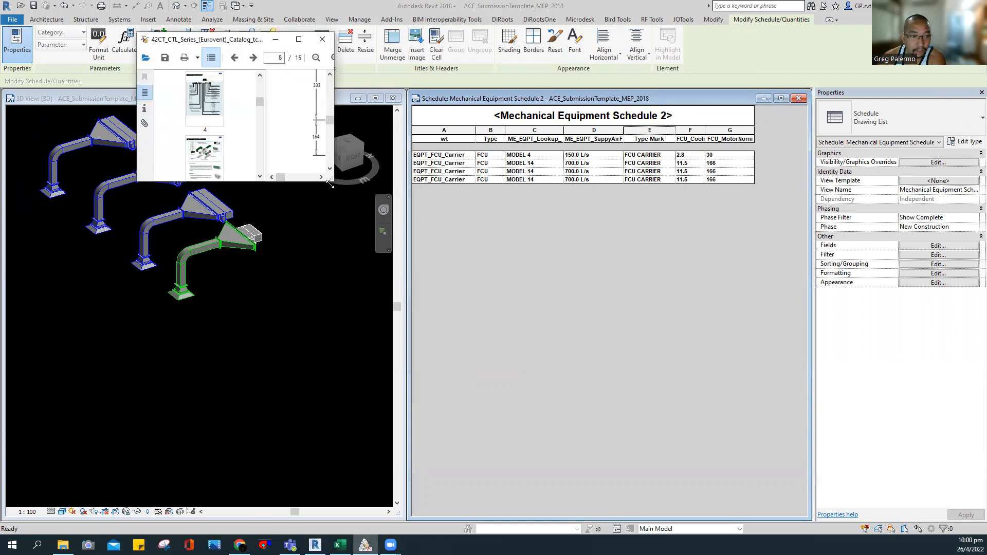
drag(330, 184, 418, 473)
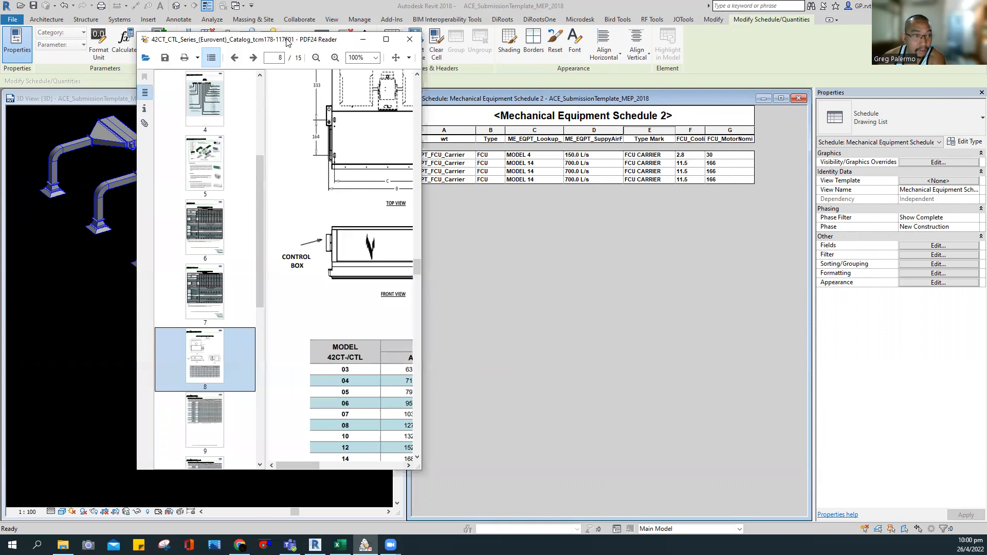
drag(318, 453, 399, 496)
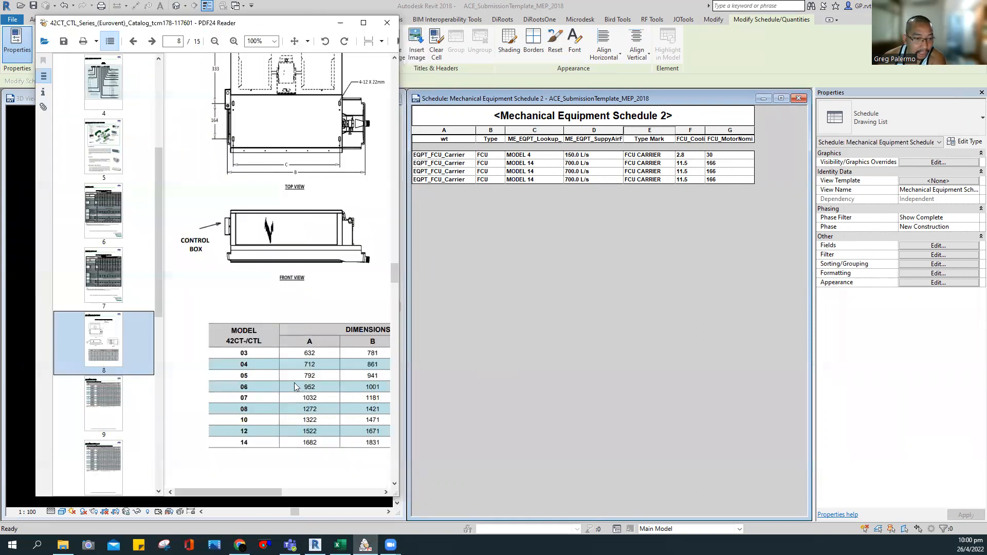
scroll(255, 468, down, 1)
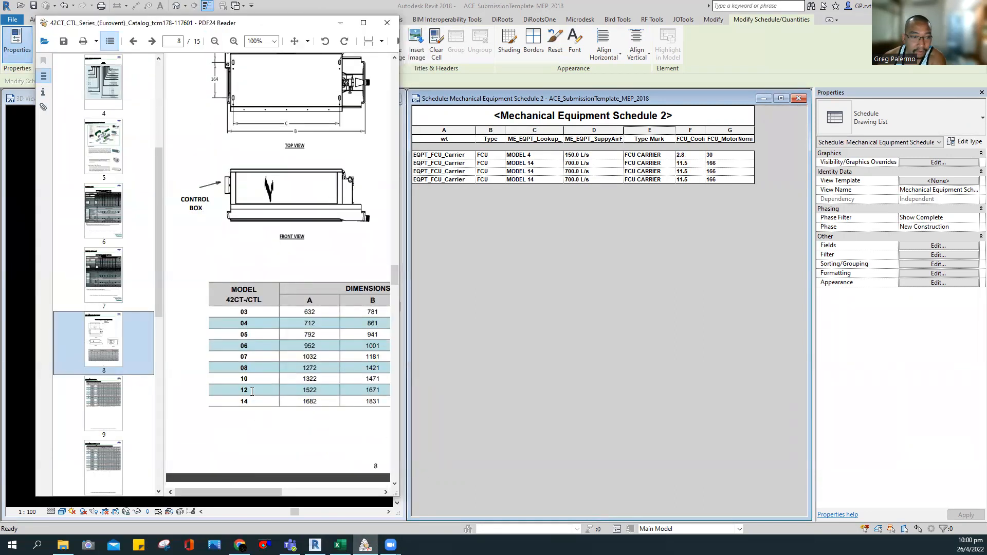
scroll(252, 391, up, 5)
click(116, 279)
click(111, 211)
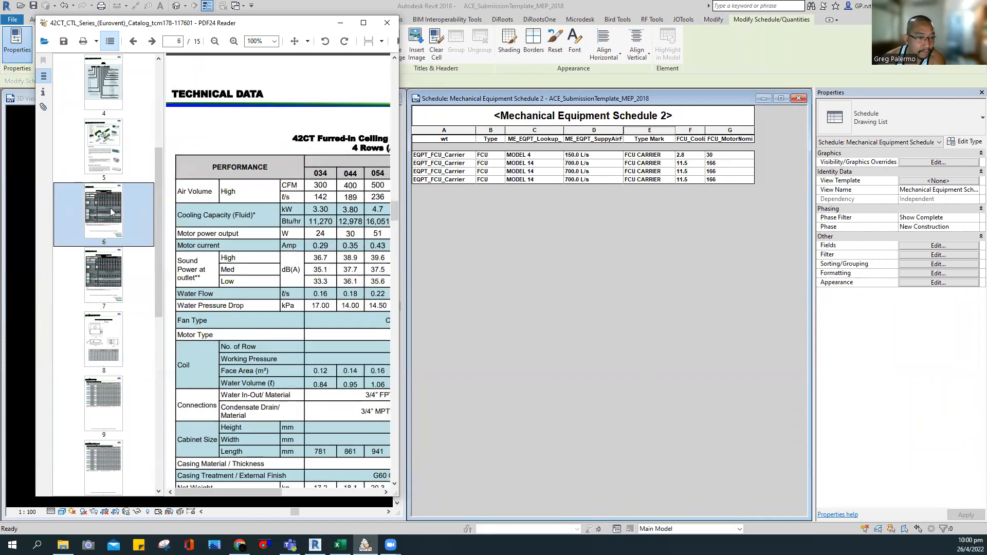
drag(251, 494, 283, 494)
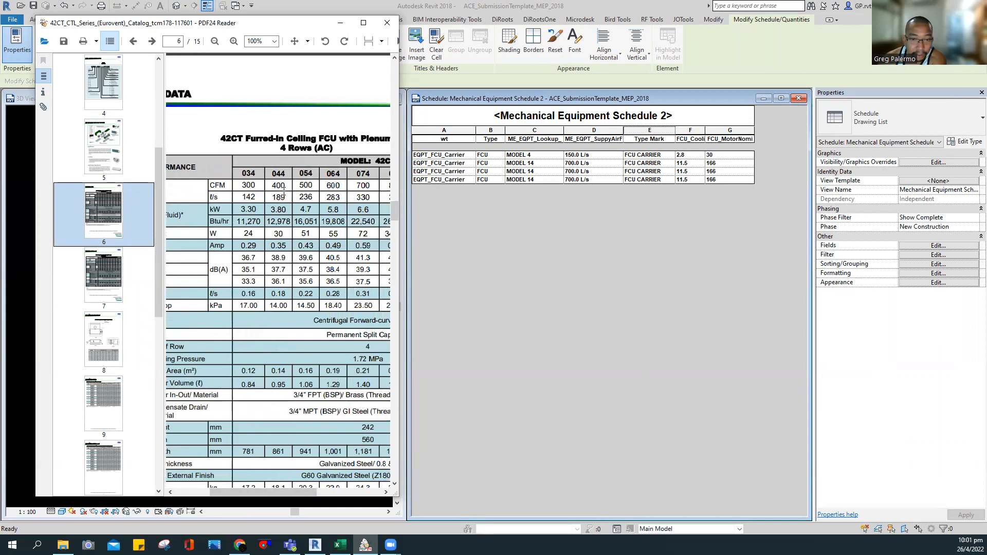
Compare the schedule's MODEL 4 row with the airflow, cooling capacity and motor power of model 044 in the catalogue
click(540, 155)
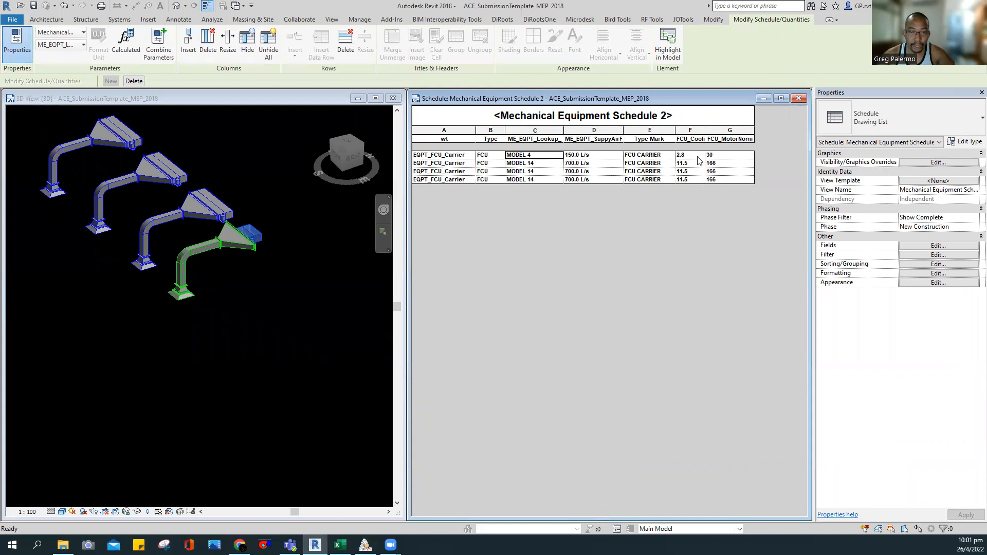
click(365, 545)
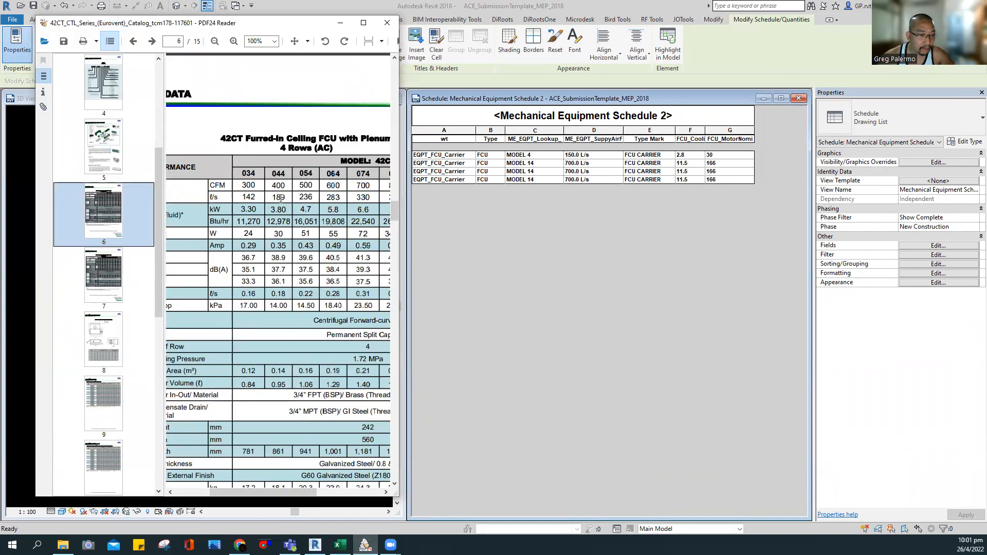
drag(286, 198, 271, 199)
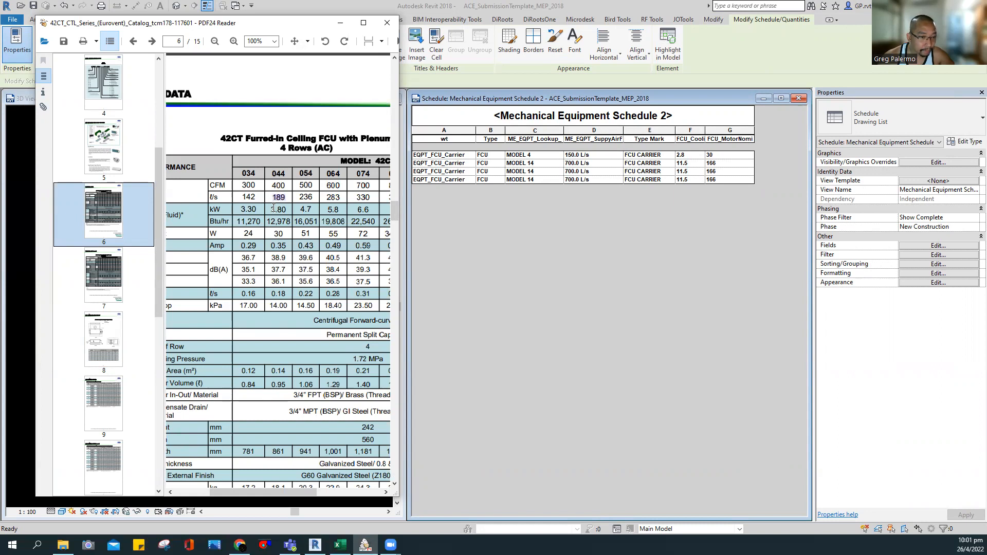
double_click(279, 235)
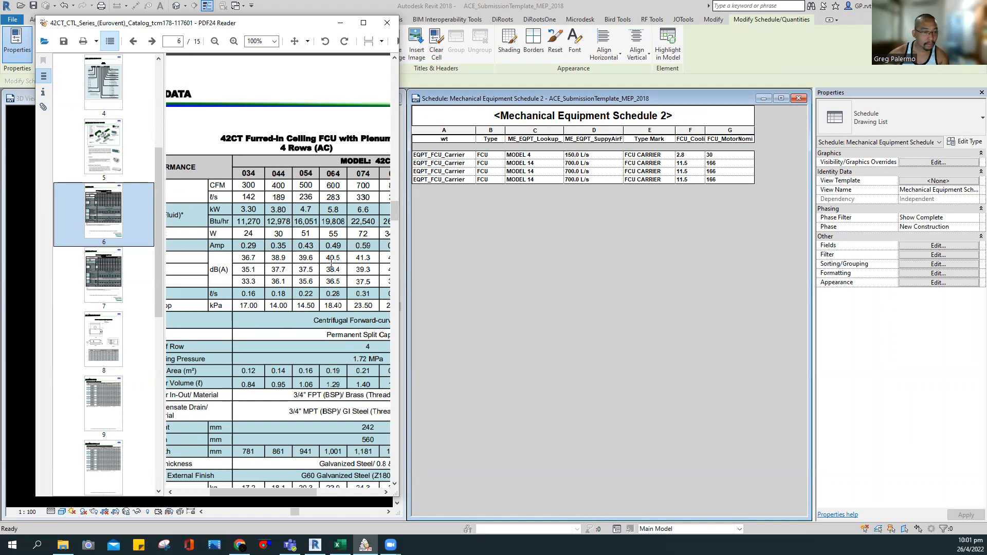
Maximize the catalogue and compare the 42CT technical data on page 6 with the 42CTL data on page 7
click(364, 23)
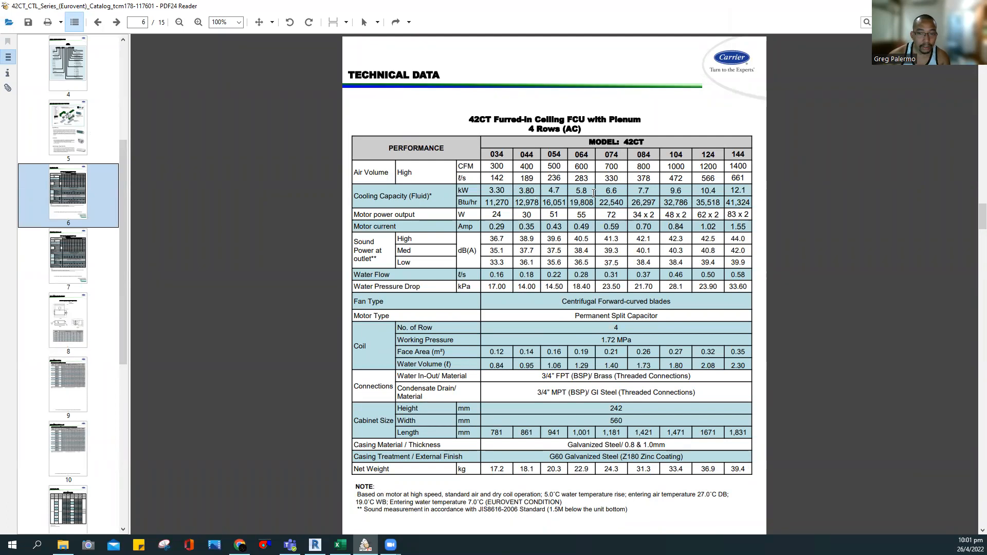
scroll(625, 206, up, 2)
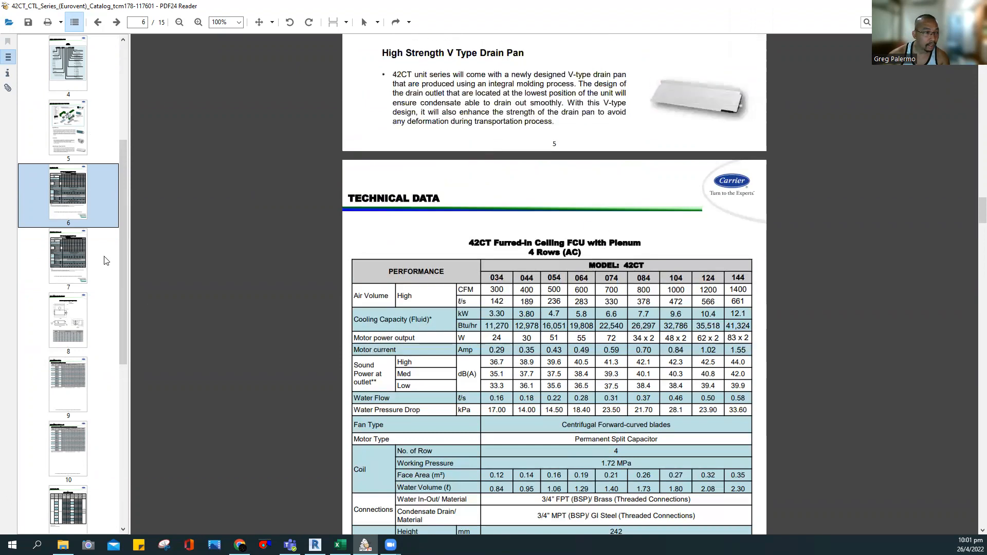
click(73, 257)
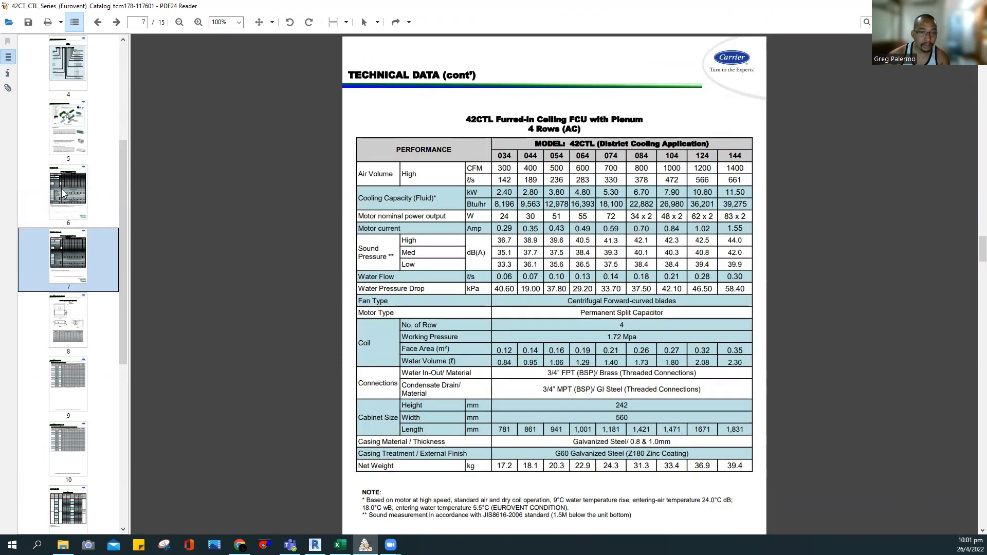
click(63, 193)
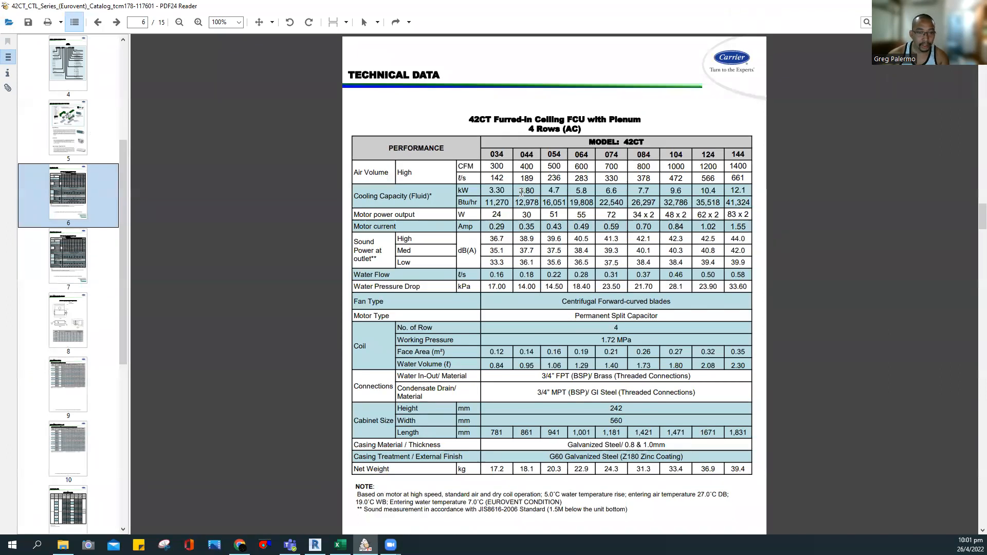
Bring up the fan coil lookup spreadsheet in Excel, move it aside and check the 42CT and 42CTL catalogue pages again
click(340, 545)
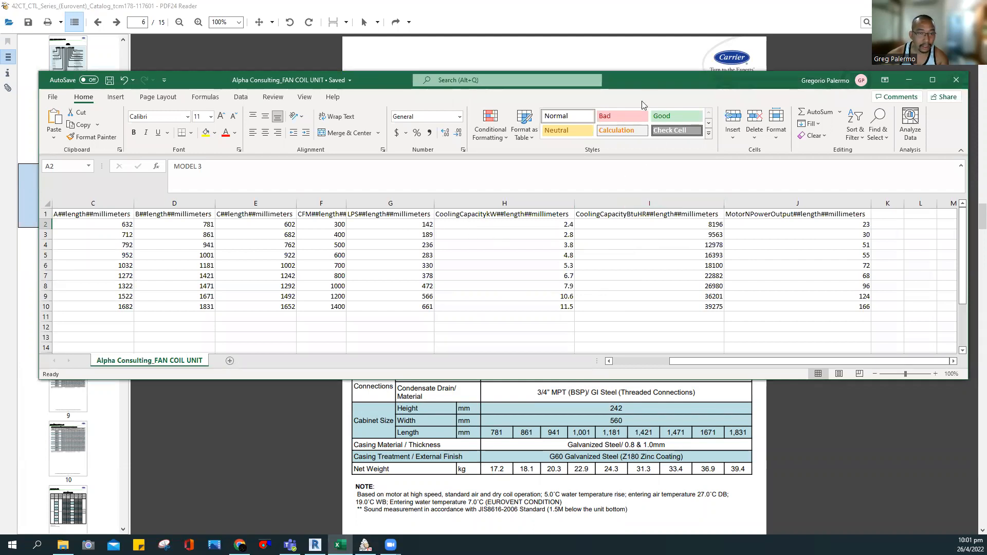
drag(641, 101, 982, 185)
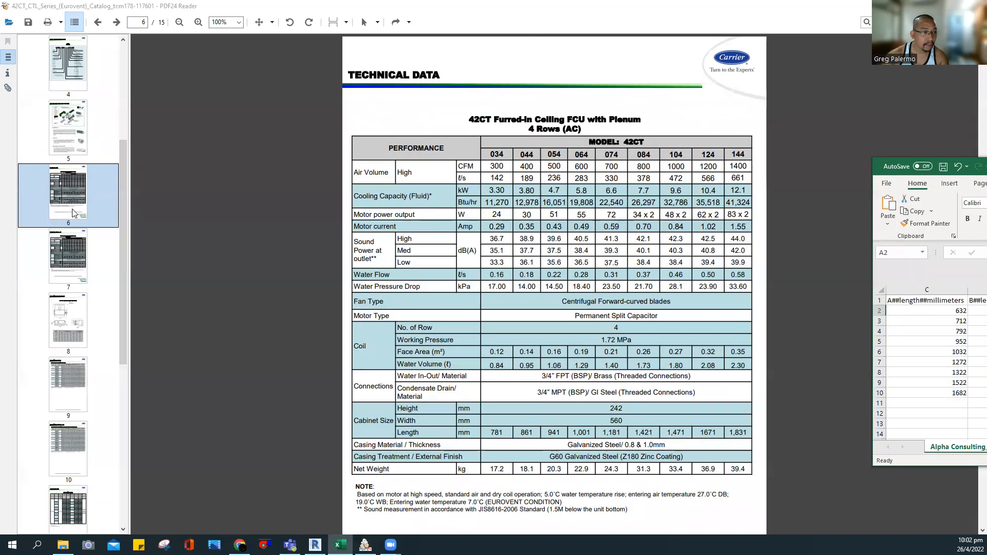
click(73, 239)
click(63, 209)
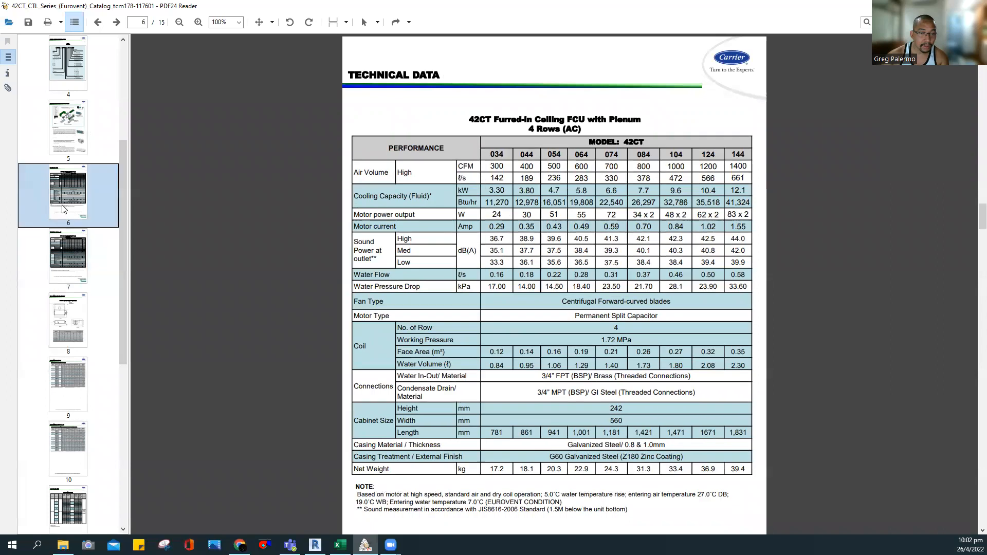
click(57, 248)
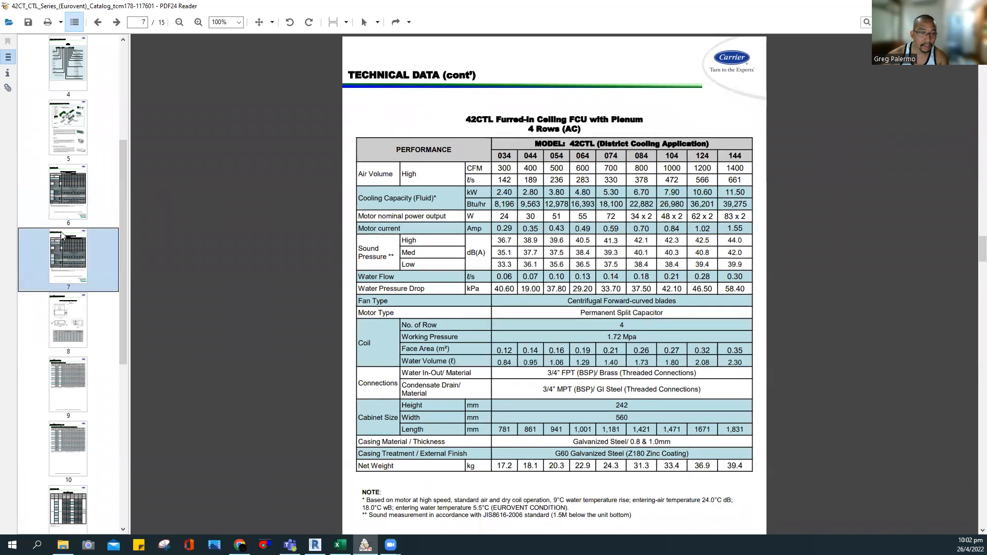
click(70, 209)
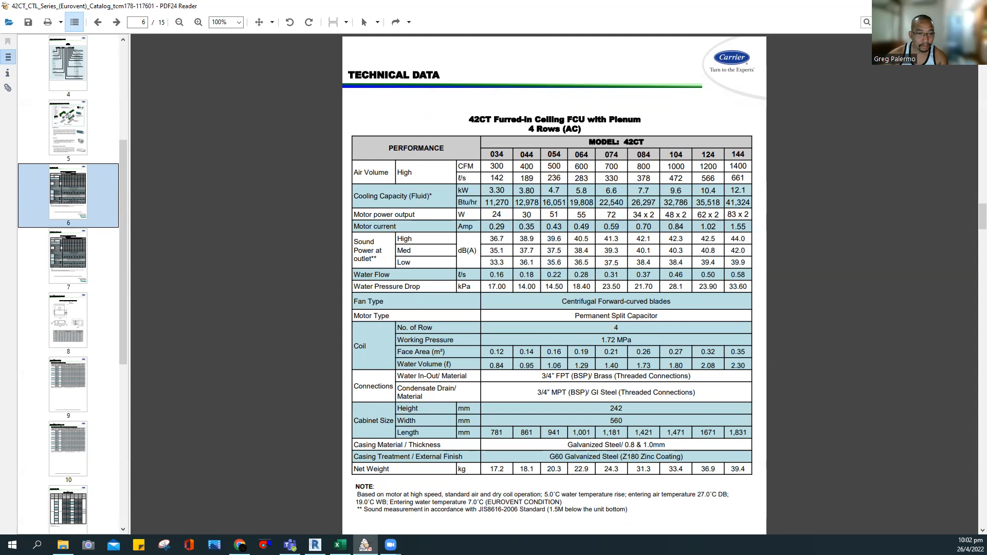
Switch to the Excel lookup spreadsheet and set the CoolingCapacitykW values in H2:H5 to 3.3, 3.8, 4.7 and 5.8
key(alt+Tab)
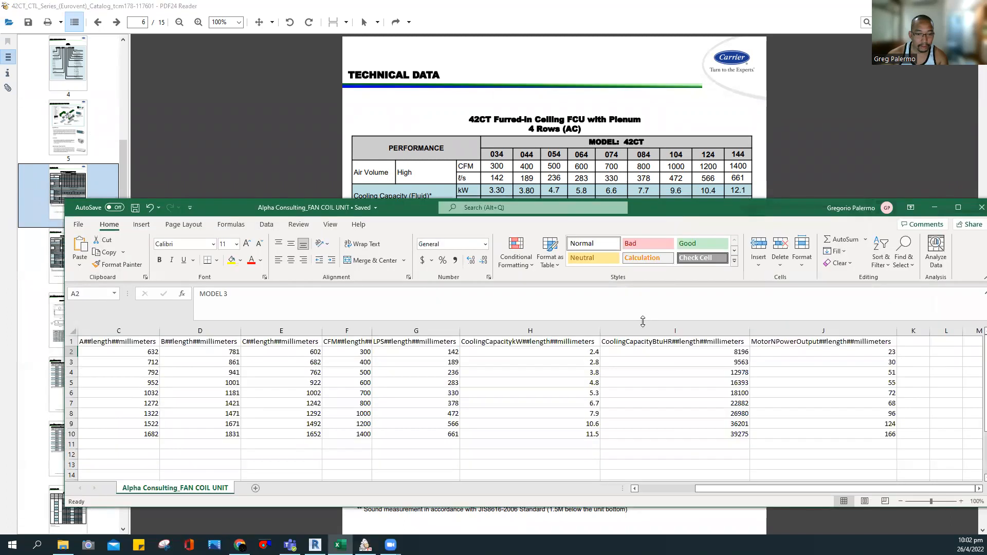
click(588, 353)
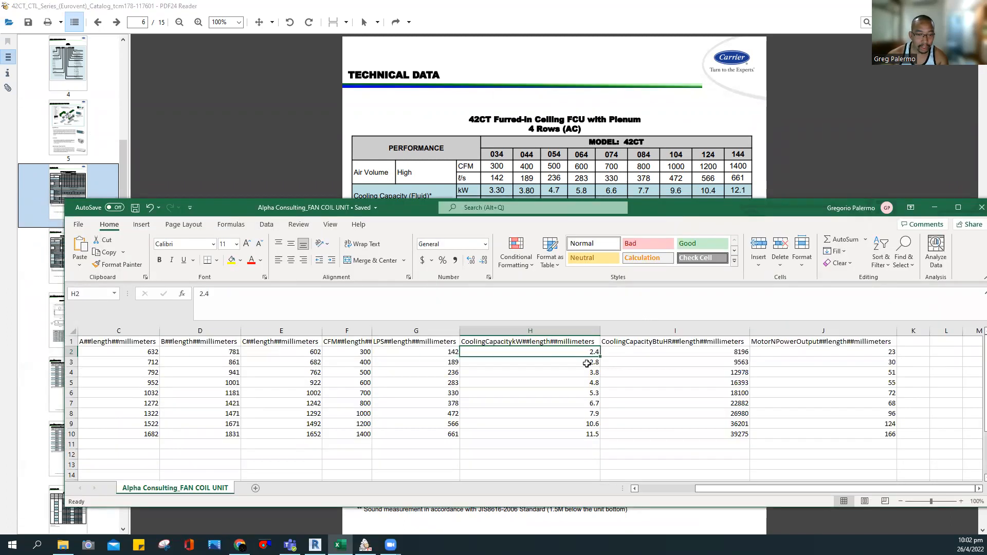
text(3)
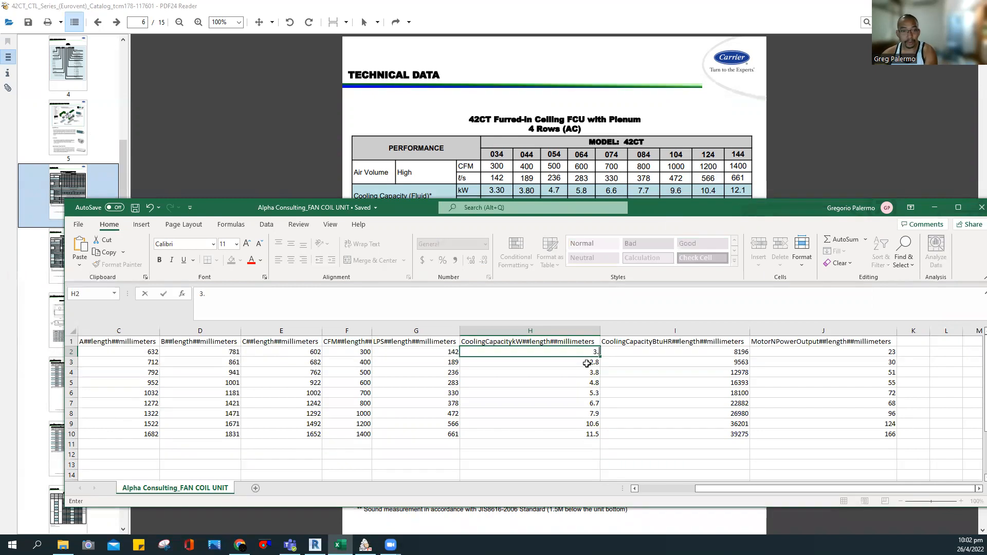
text(.3)
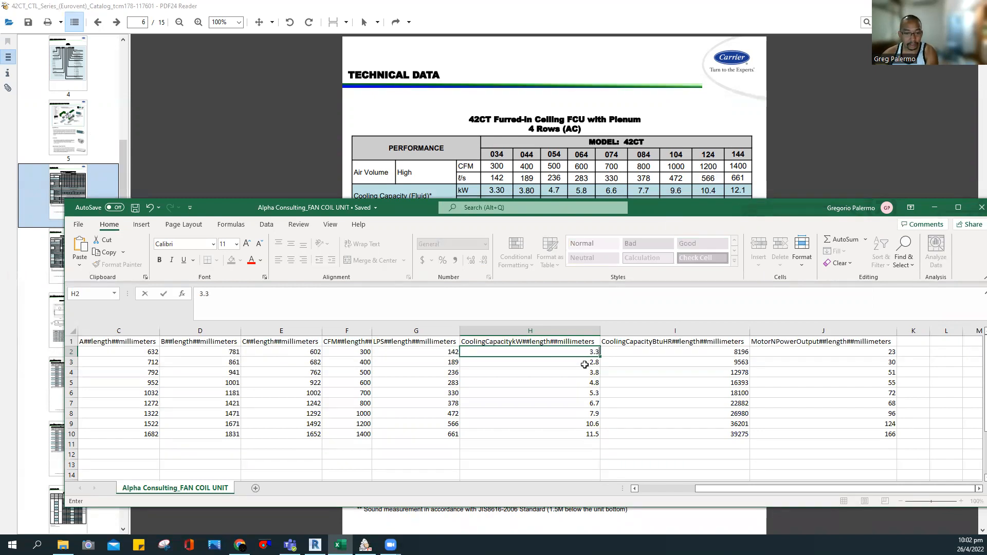
click(587, 361)
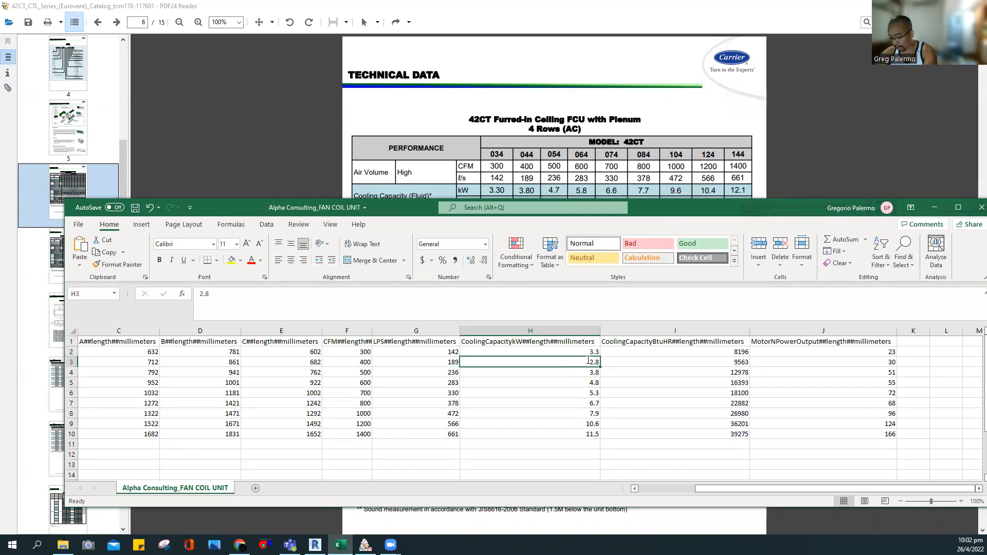
text(3.8)
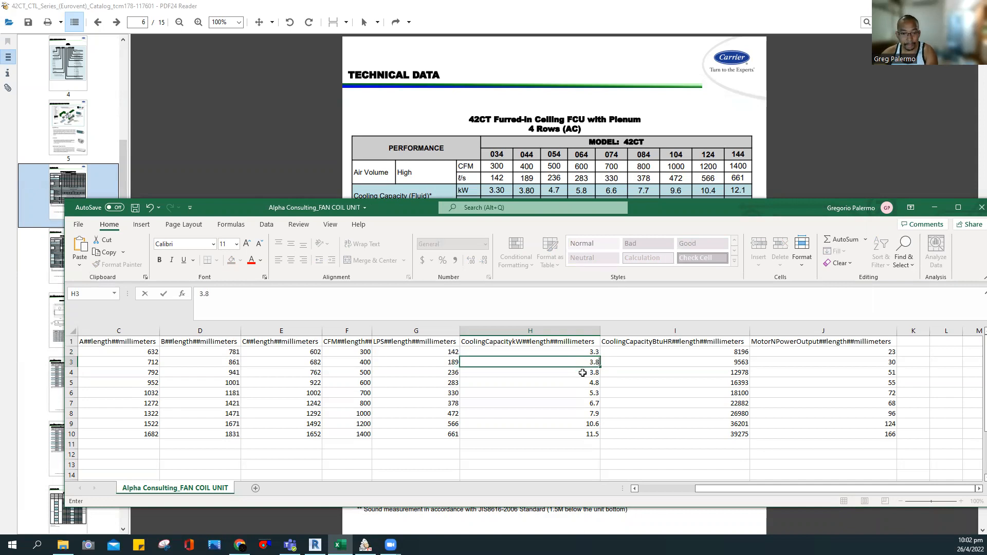
click(583, 372)
text(4.7)
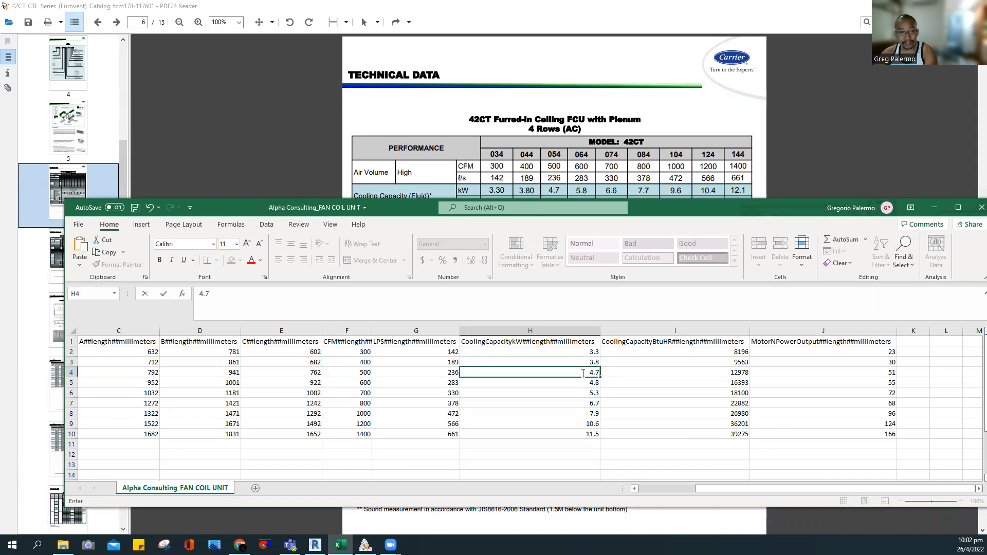
click(585, 383)
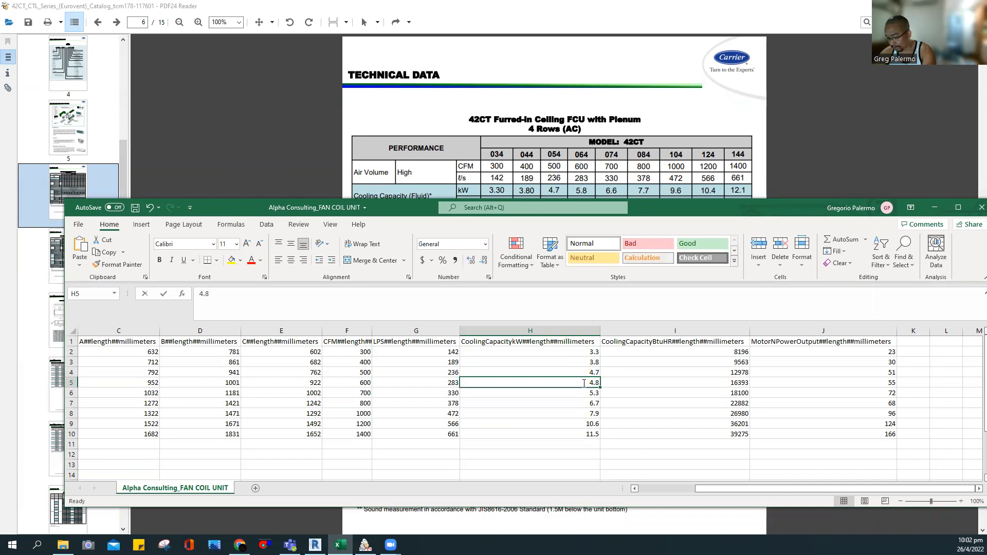
text(5.8)
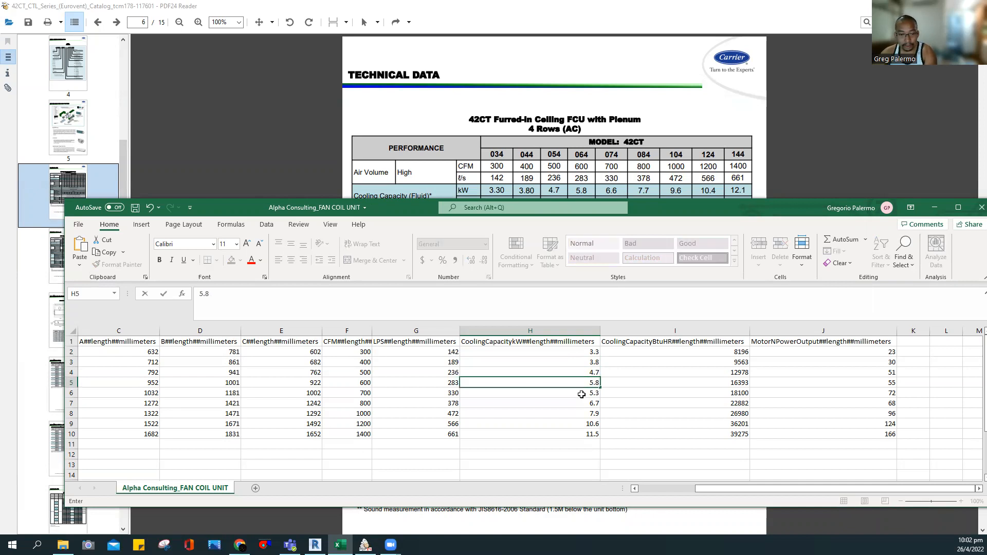
Set the CoolingCapacitykW values in H6:H10 to 6.6, 7.7, 9.6, 10.4 and 12.1
click(583, 392)
text(6.6)
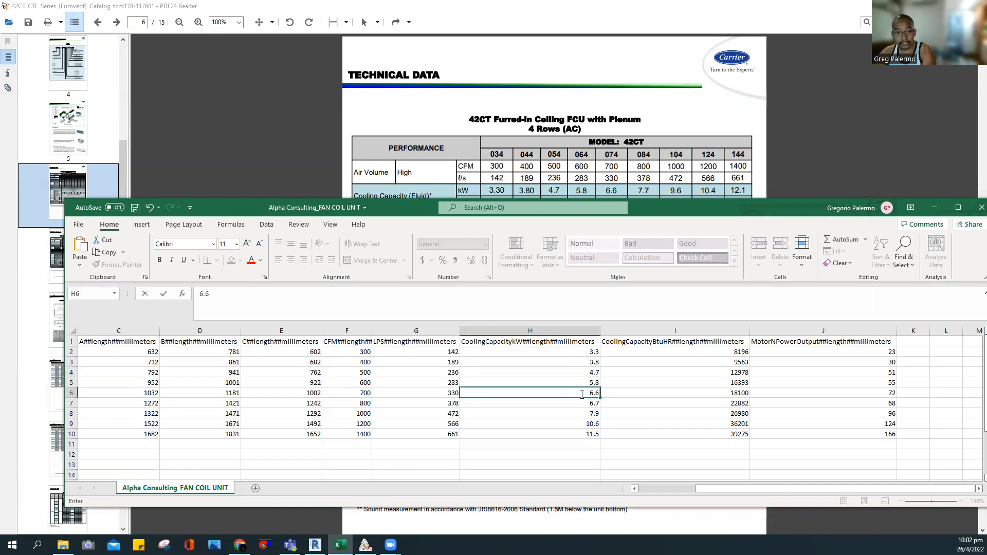
click(578, 406)
text(7.7)
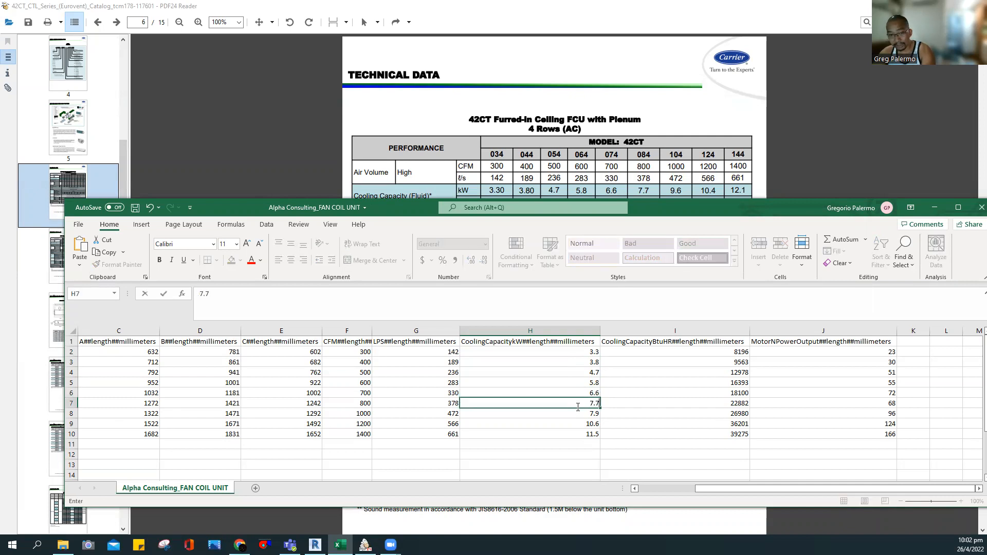
click(574, 414)
text(9.6)
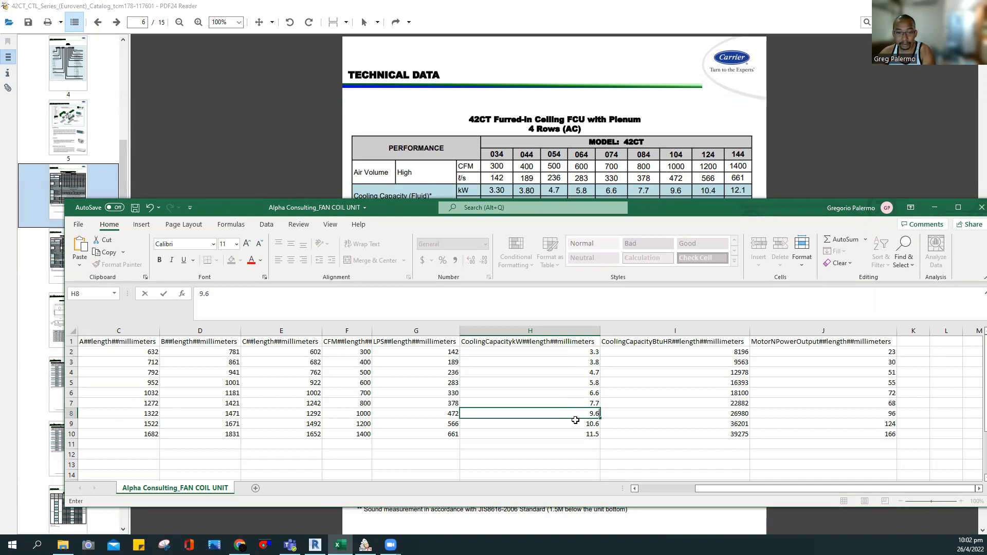
click(575, 423)
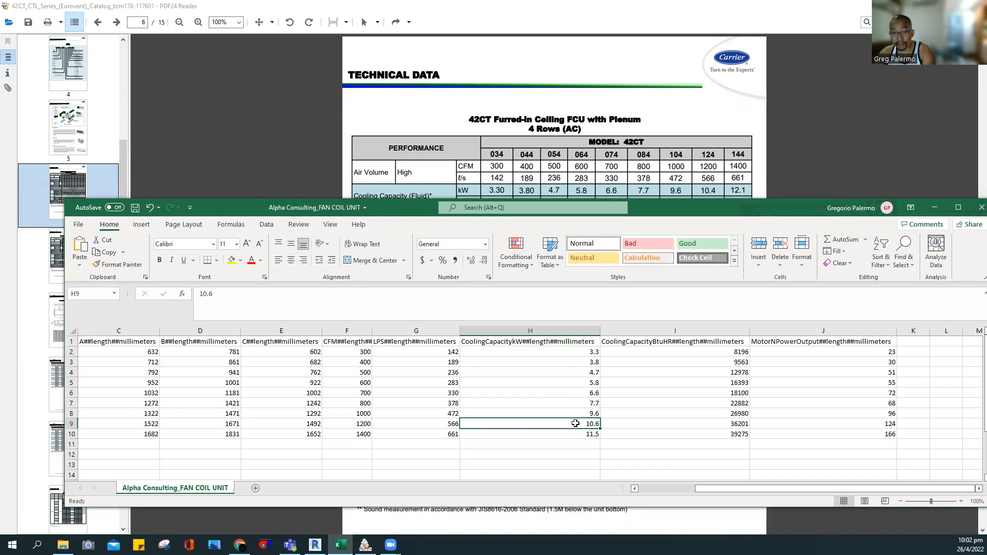
text(10.4)
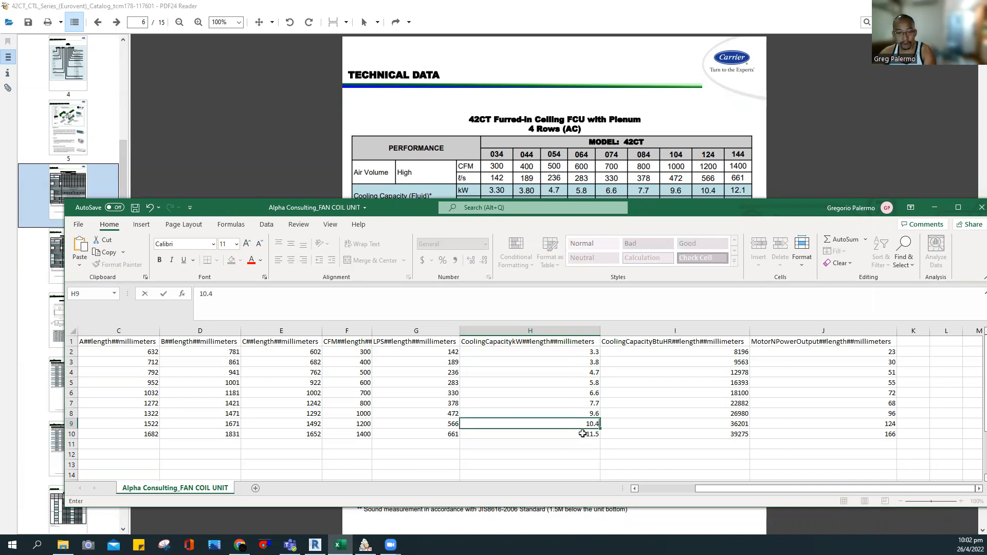
click(583, 433)
text(12.4)
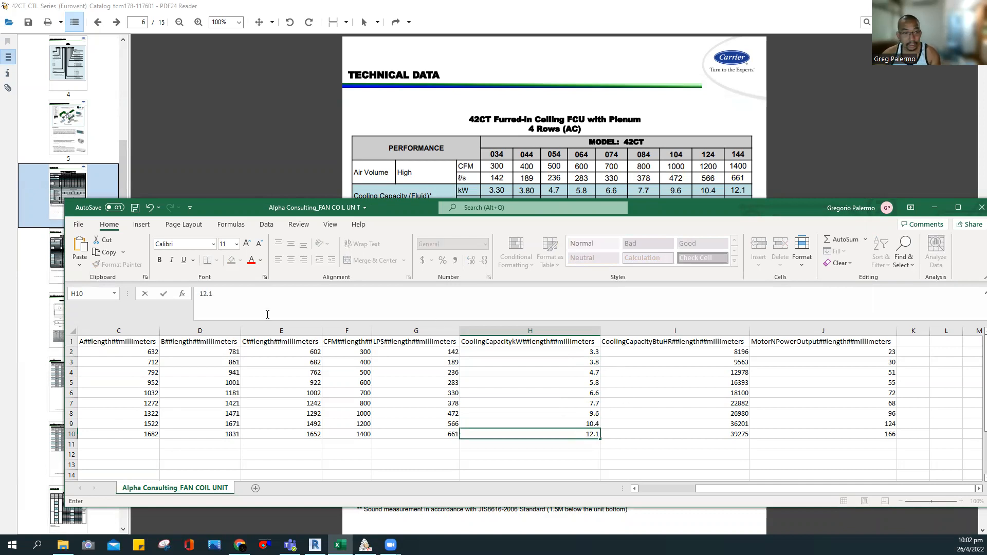
Save the lookup spreadsheet, minimize it and switch back to the 3D view in Revit
click(135, 209)
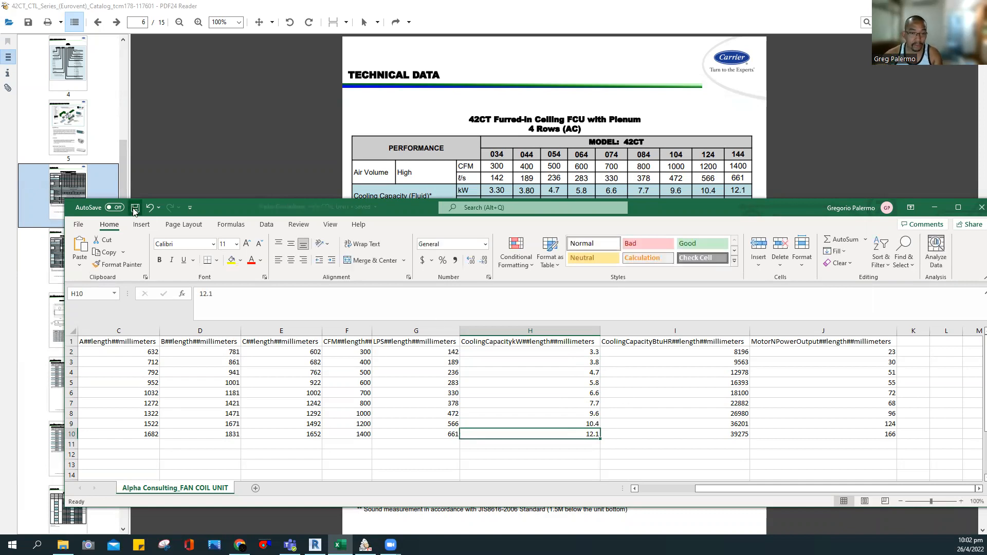
click(934, 207)
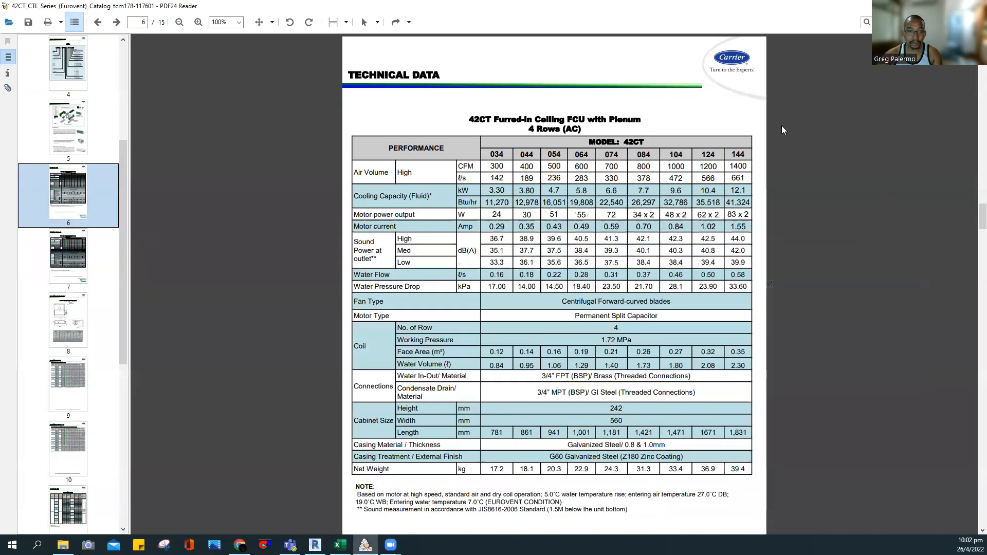
key(alt+Tab)
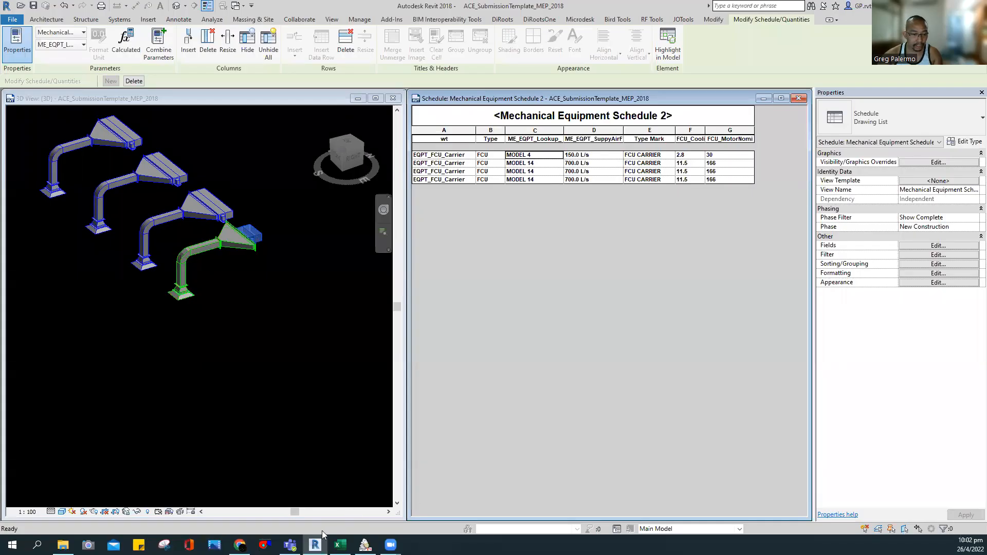
click(295, 457)
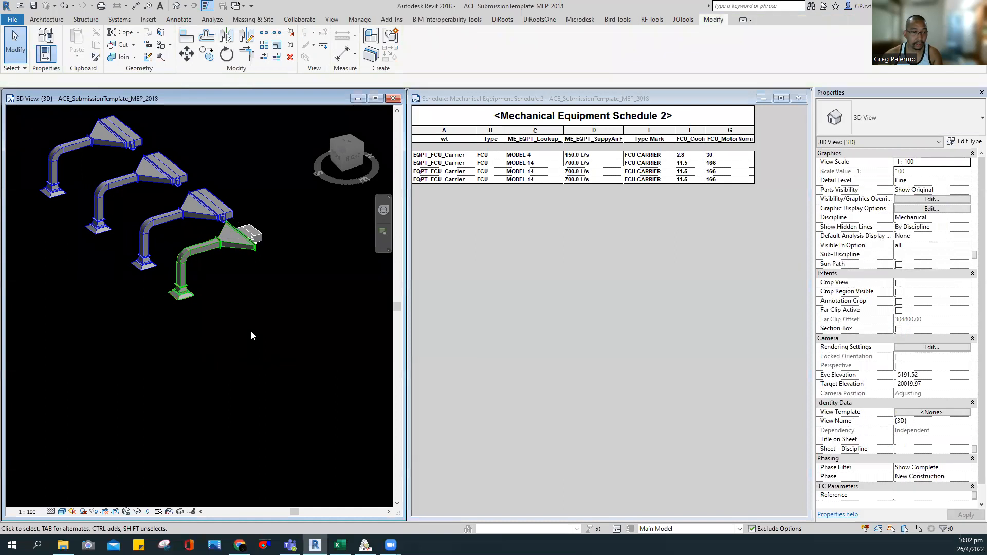
Change the type of the flanged rectangular concentric taper connected to the smallest fan coil unit
click(233, 242)
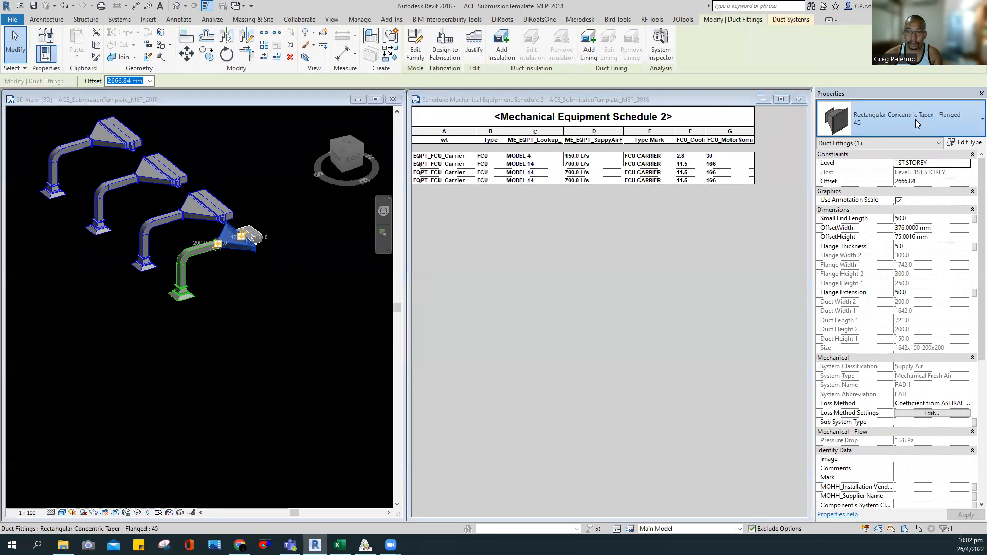
click(920, 122)
click(854, 304)
click(304, 303)
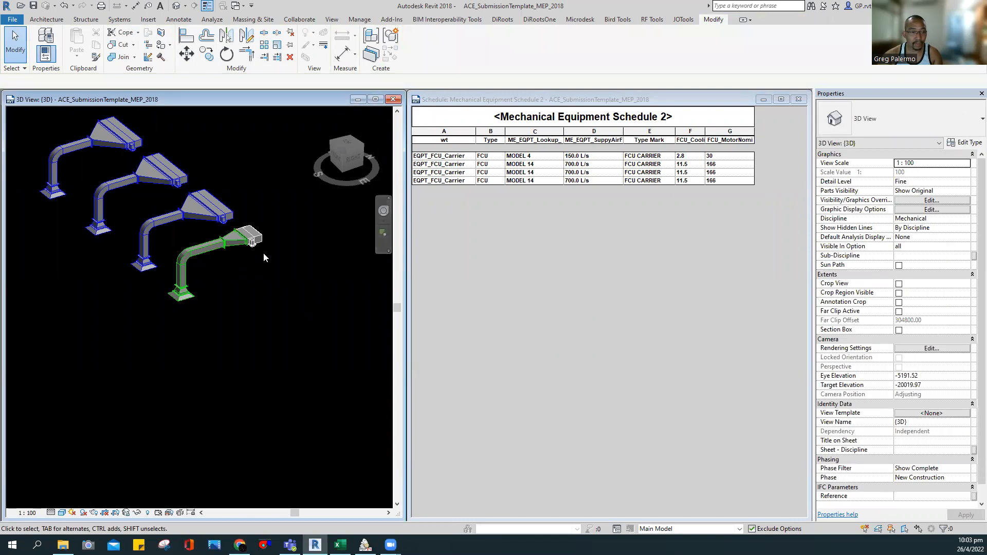
Open the smallest fan coil's EQPT_FCU_Carrier family for editing and bring up its lookup table management from the family types
click(260, 240)
click(429, 53)
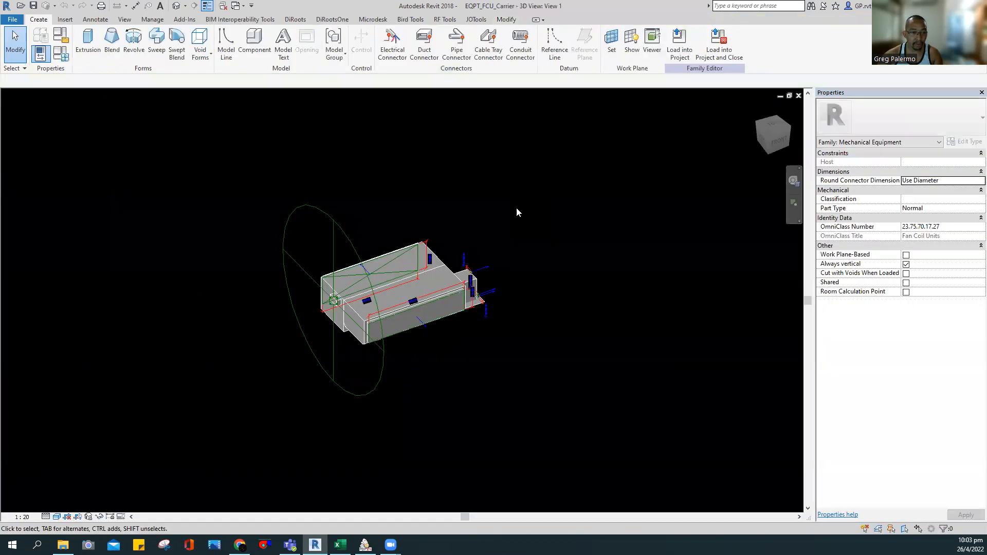
key(f)
key(t)
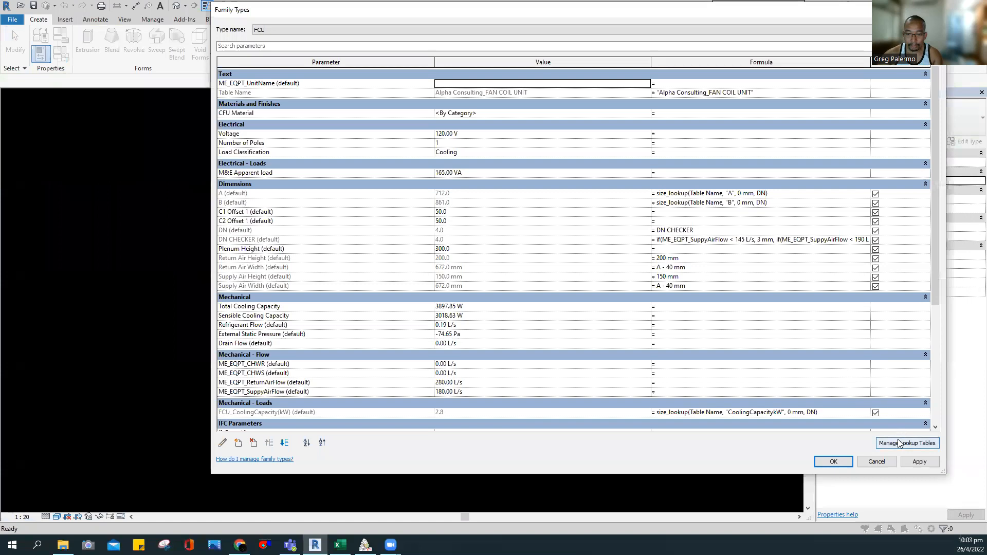
click(900, 443)
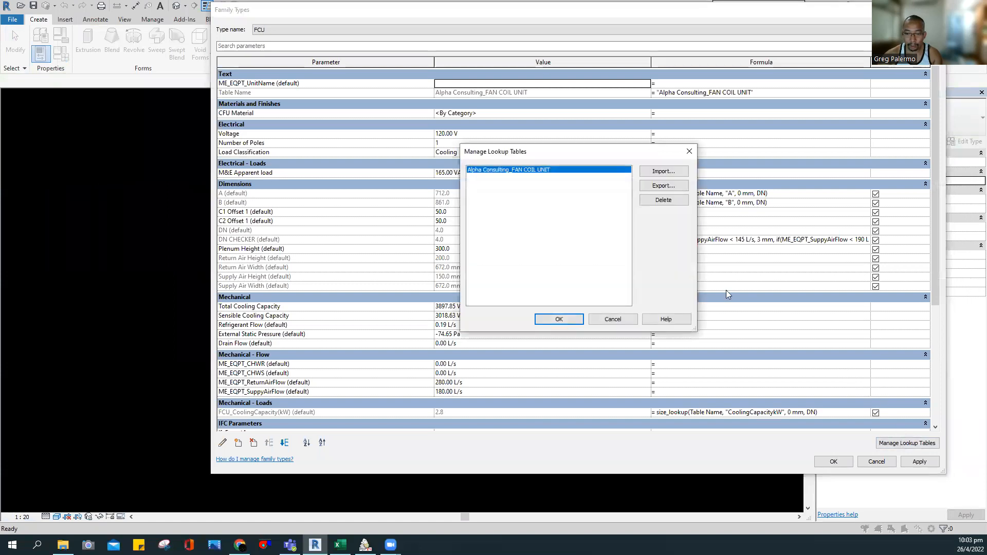
Import the updated Alpha Consulting_FAN COIL UNIT CSV lookup table, replacing the existing one, and accept the family types
click(663, 173)
click(470, 166)
click(806, 460)
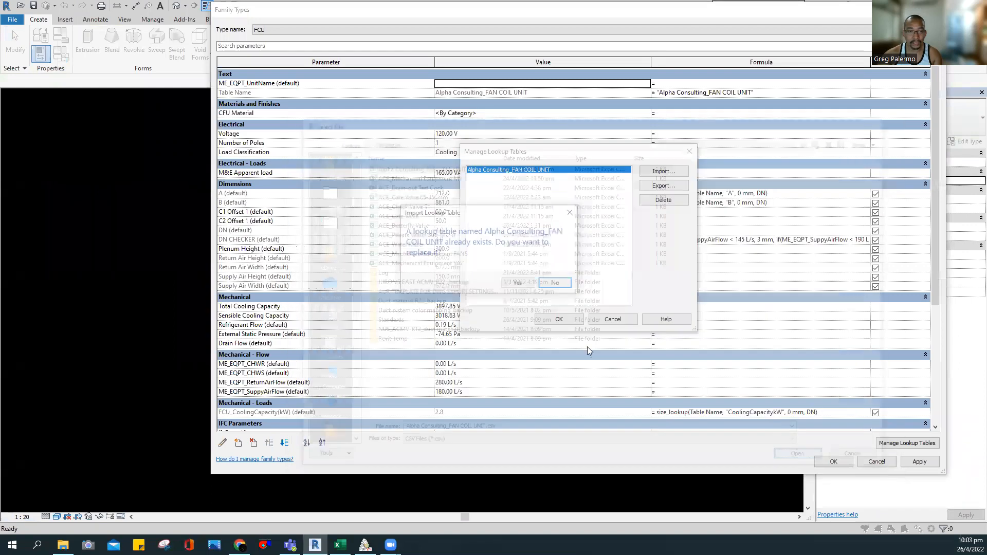
click(543, 284)
click(561, 319)
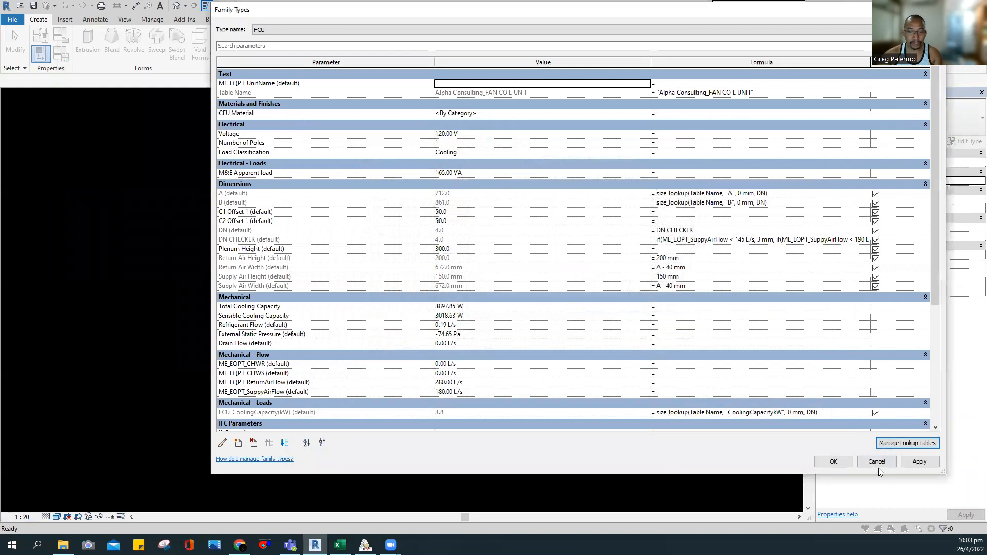
click(823, 461)
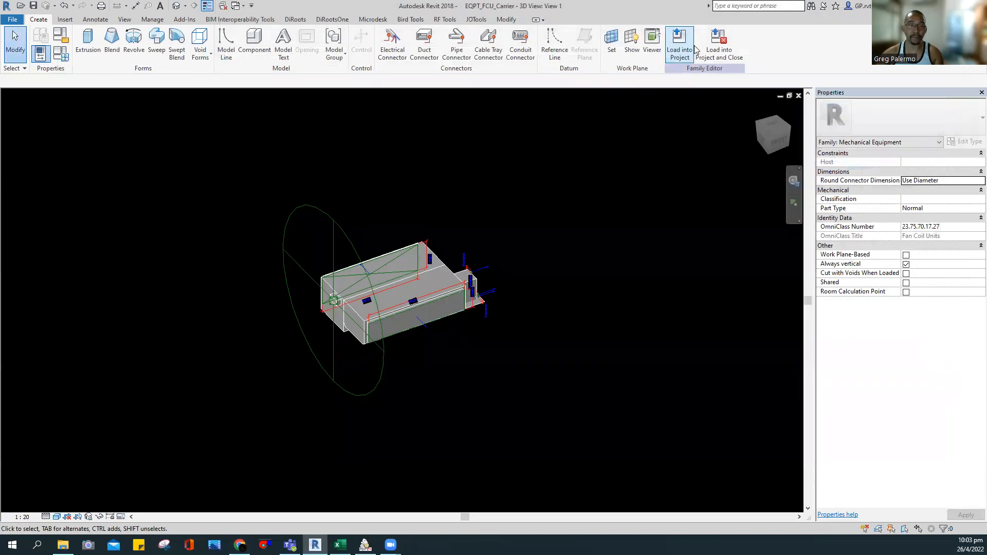
Save the family over EQPT_FCU_Carrier.rfa, then load it into the project and close it, overwriting only the existing version
click(719, 41)
click(477, 280)
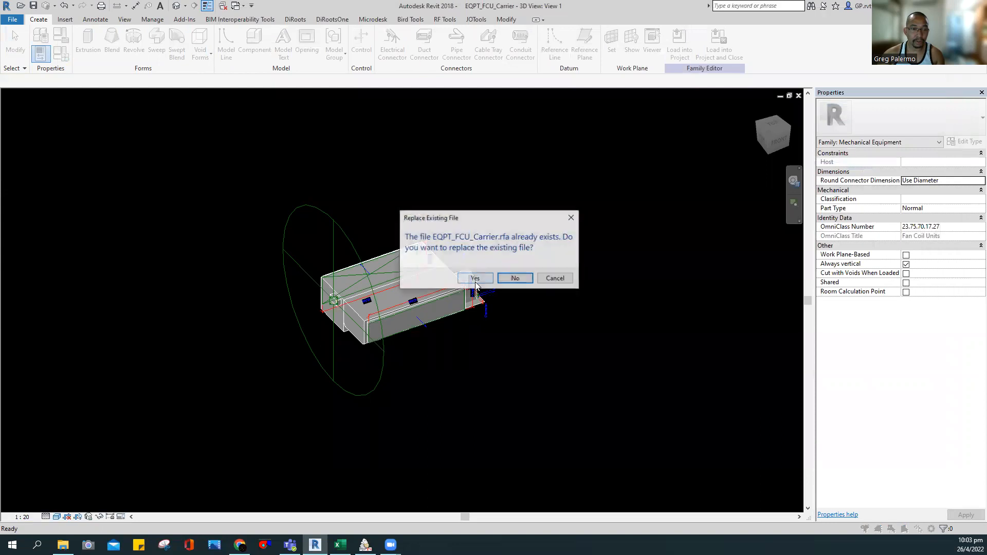
click(474, 279)
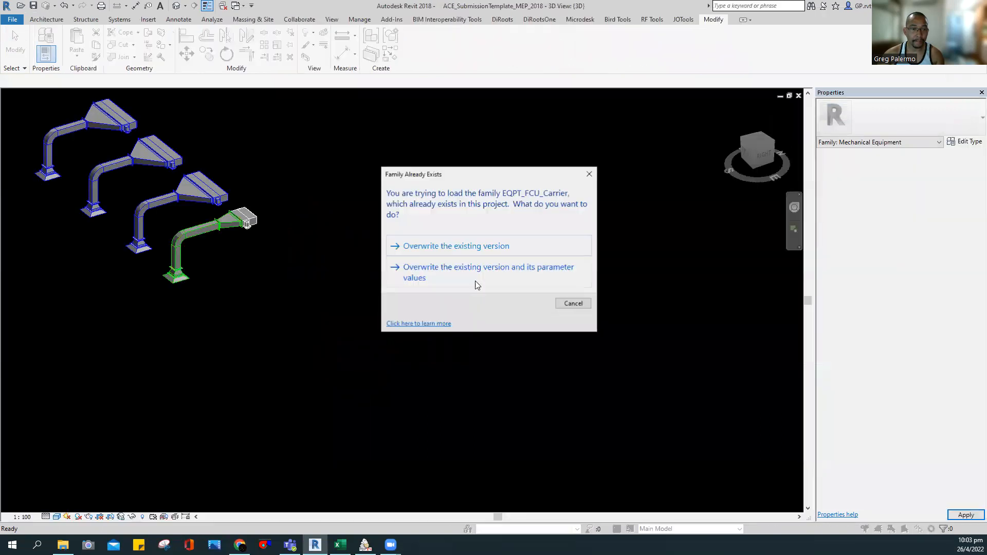
click(475, 248)
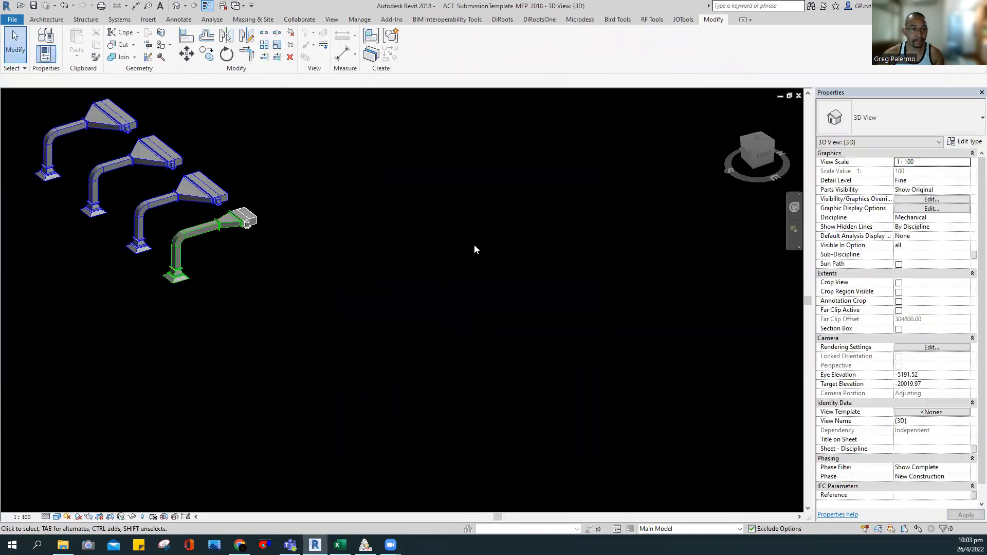
Check MODEL 4's cooling capacity and motor output in Mechanical Equipment Schedule 2, then return to the 3D view of the fan coils
key(ctrl+Tab)
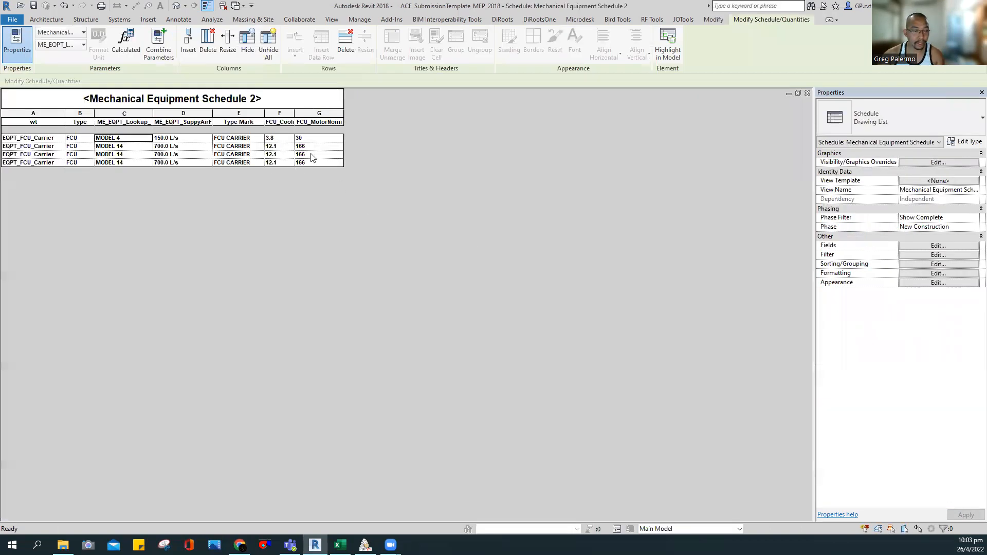
click(284, 140)
click(308, 139)
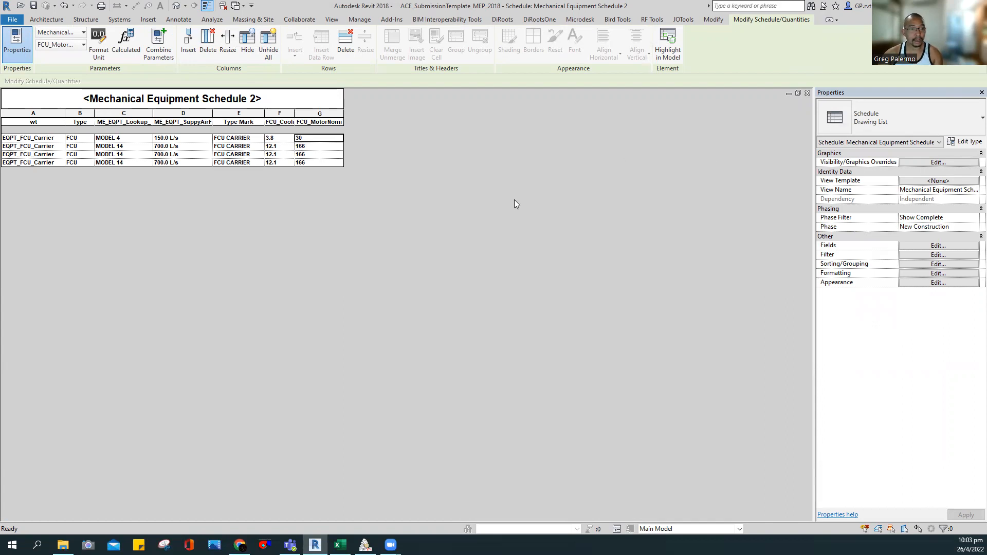
key(ctrl+Tab)
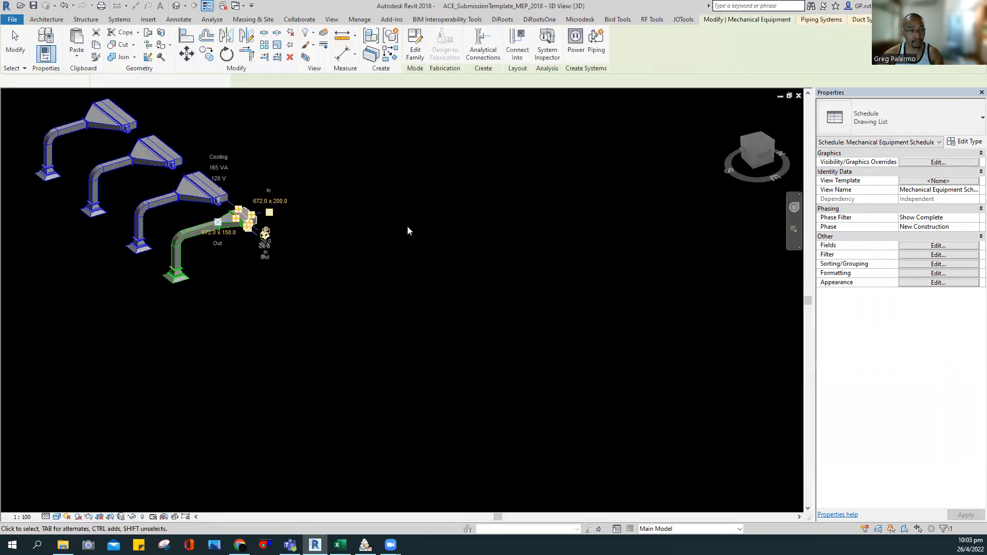
middle_drag(318, 246, 449, 264)
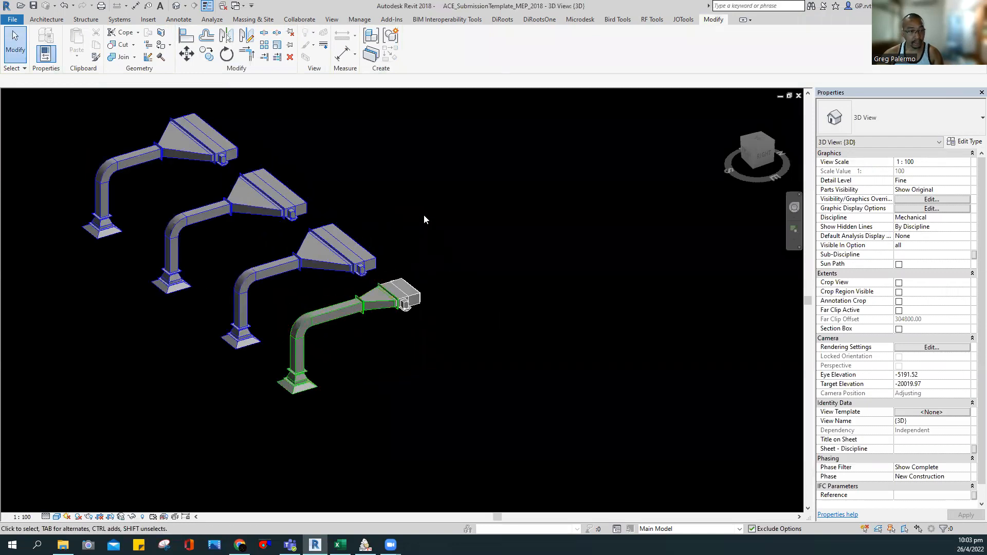
scroll(403, 256, up, 3)
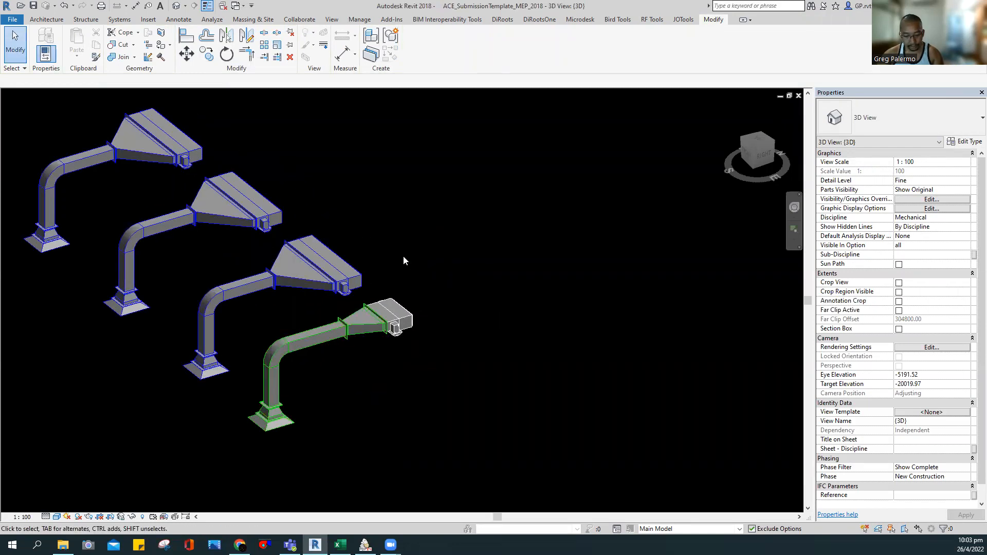
Tile the 3D view beside Mechanical Equipment Schedule 2, with the smallest fan coil and its diffuser fully in view
key(w)
key(t)
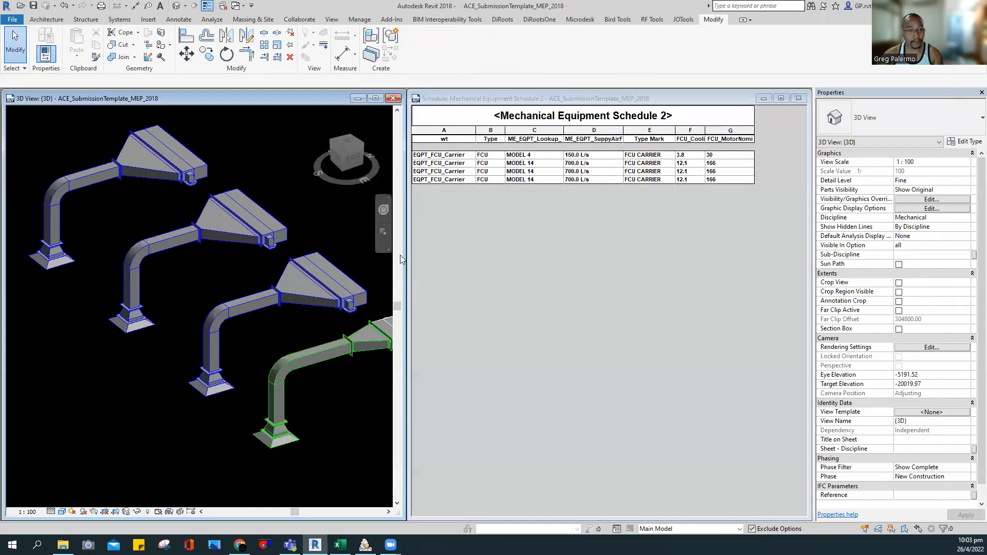
middle_drag(351, 246, 252, 242)
scroll(267, 241, down, 2)
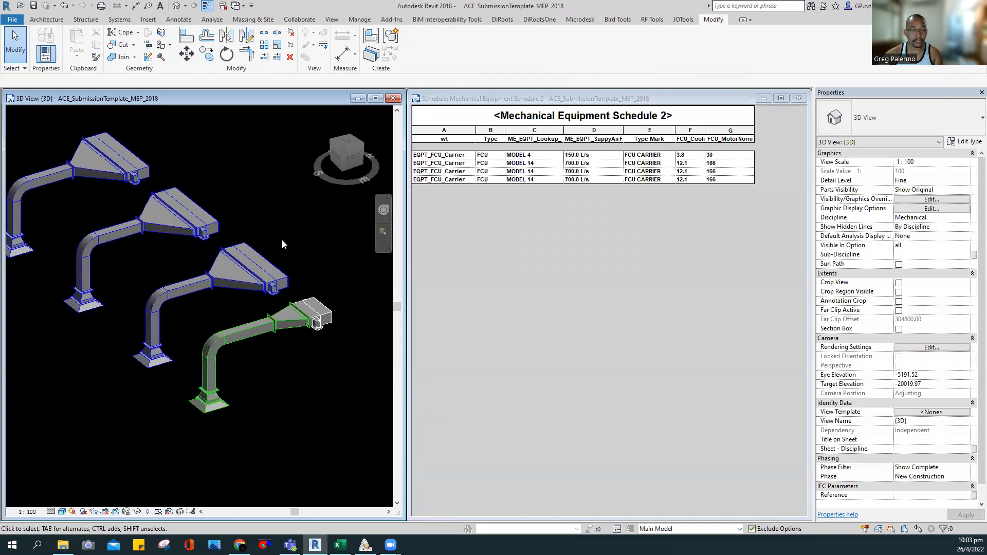
Set the flow of the supply diffuser connected to the smallest fan coil to 300 L/s
click(226, 408)
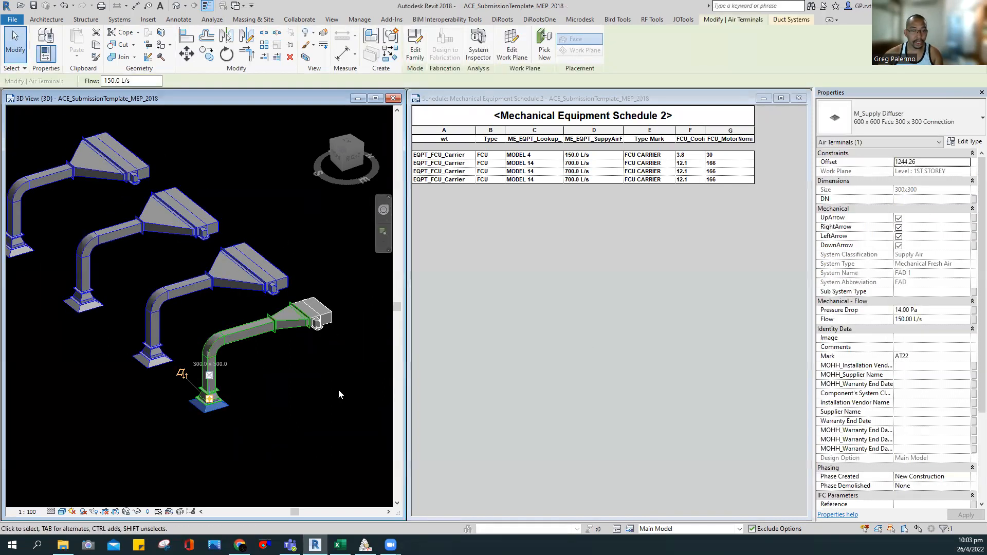
click(934, 320)
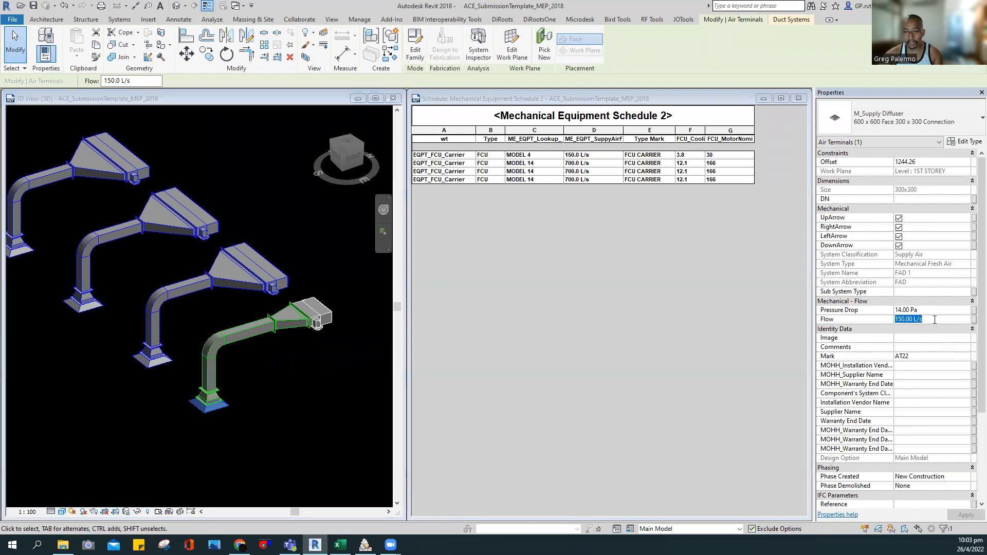
text(300)
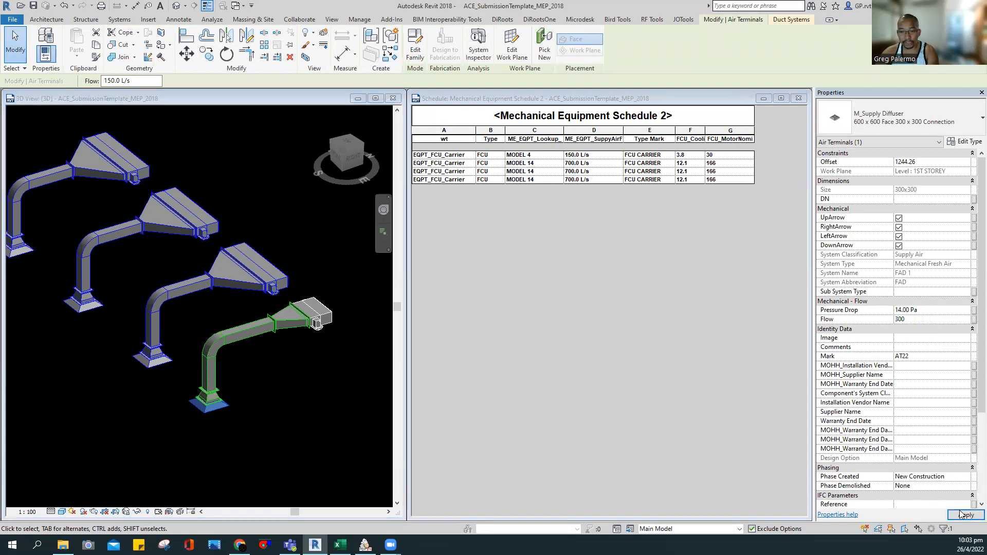
click(965, 515)
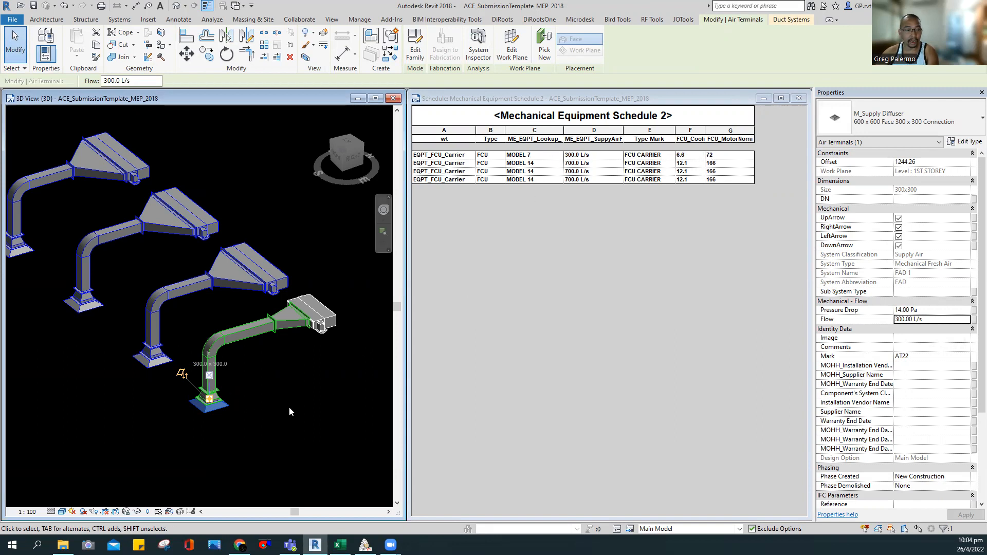
Set the flow of the supply diffuser on the adjacent blue duct run to 500 L/s and deselect it
click(153, 356)
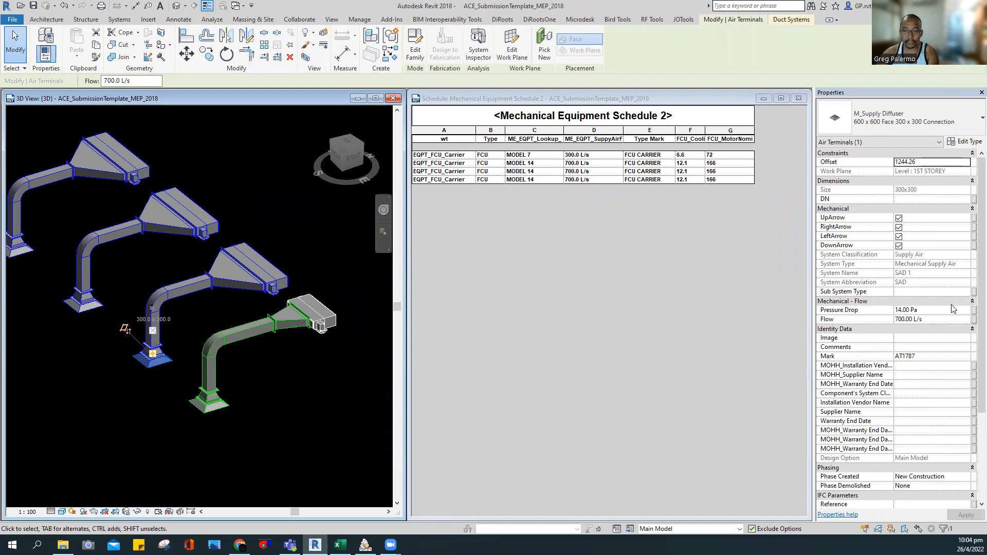
click(939, 319)
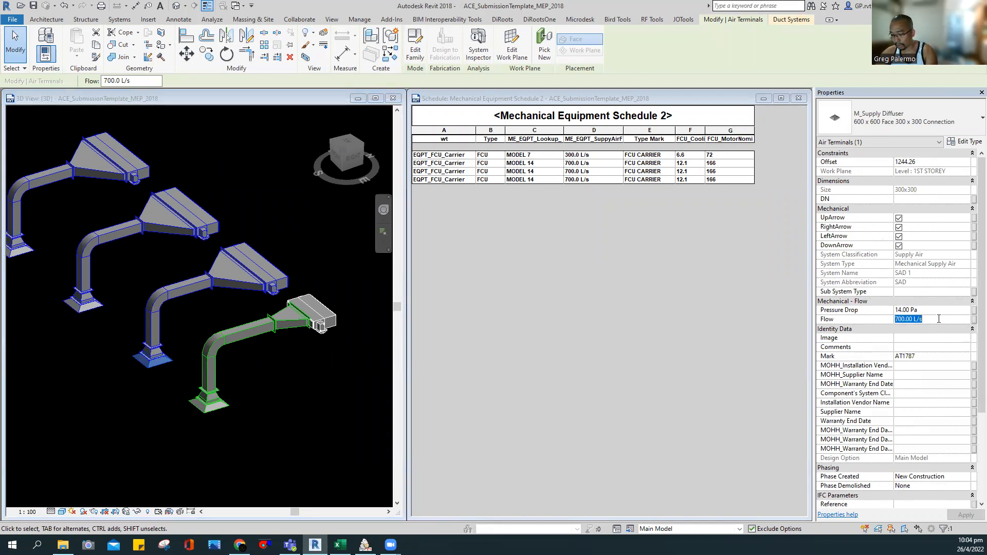
text(500)
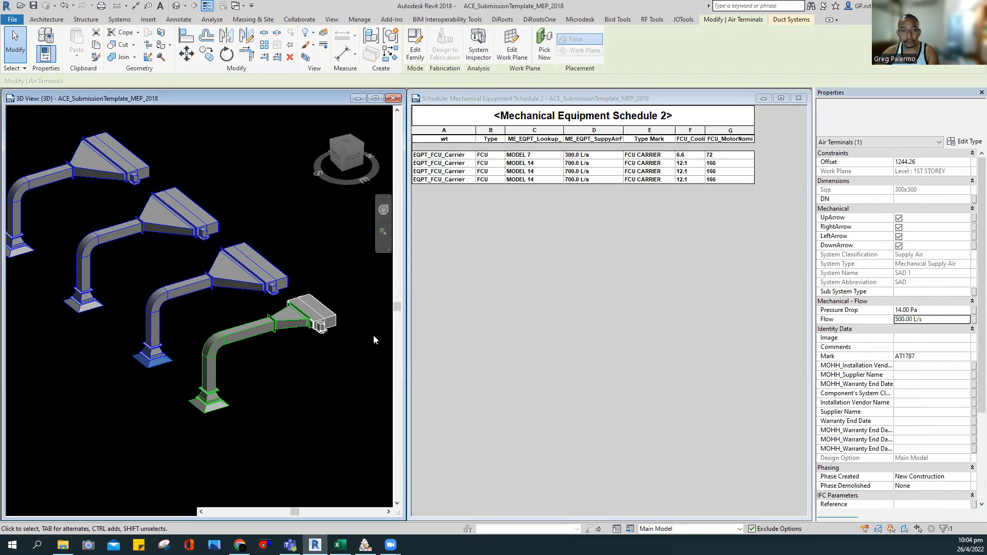
click(330, 233)
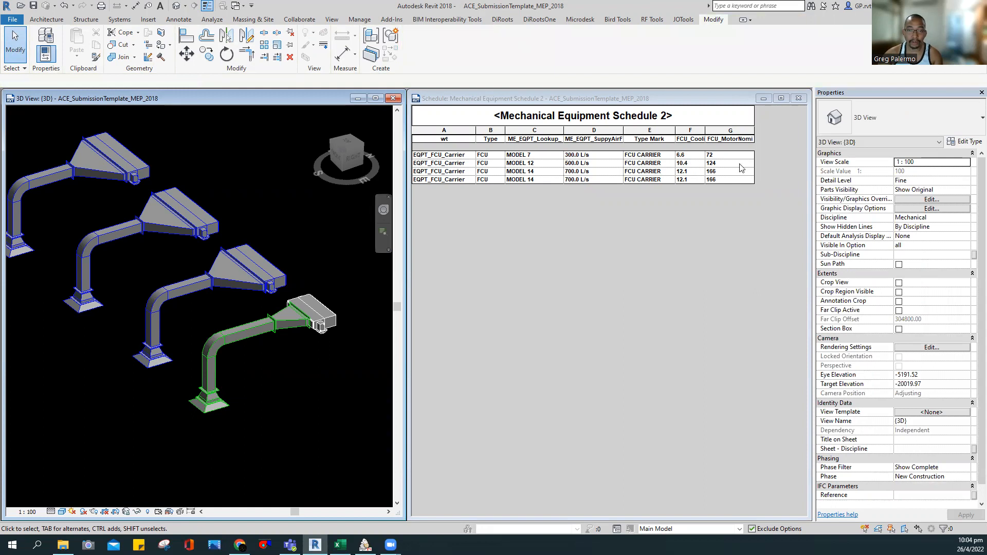
Widen the schedule's FCU_MotorNominalPowerOutput column to fit its heading, and maximize the 3D view
drag(755, 137, 788, 143)
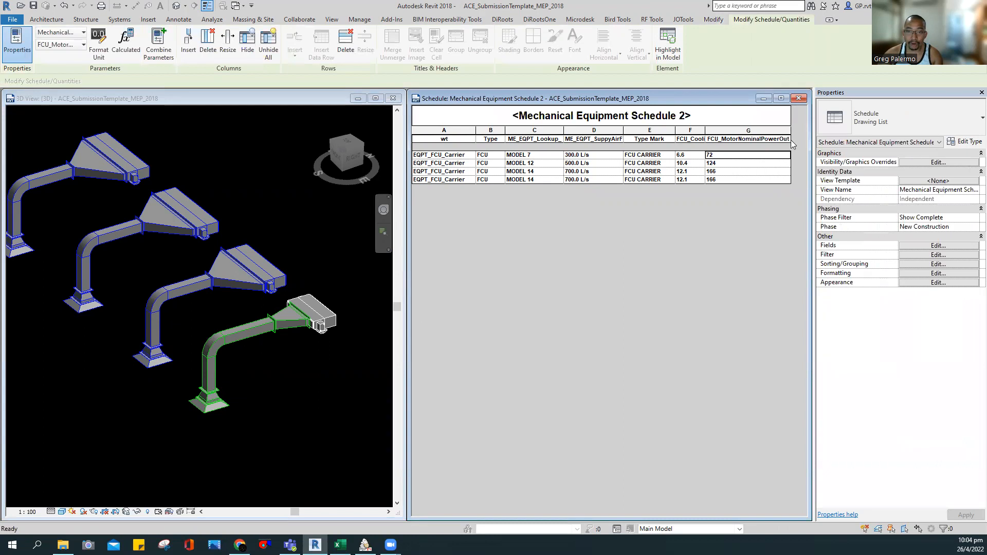
drag(791, 139, 807, 141)
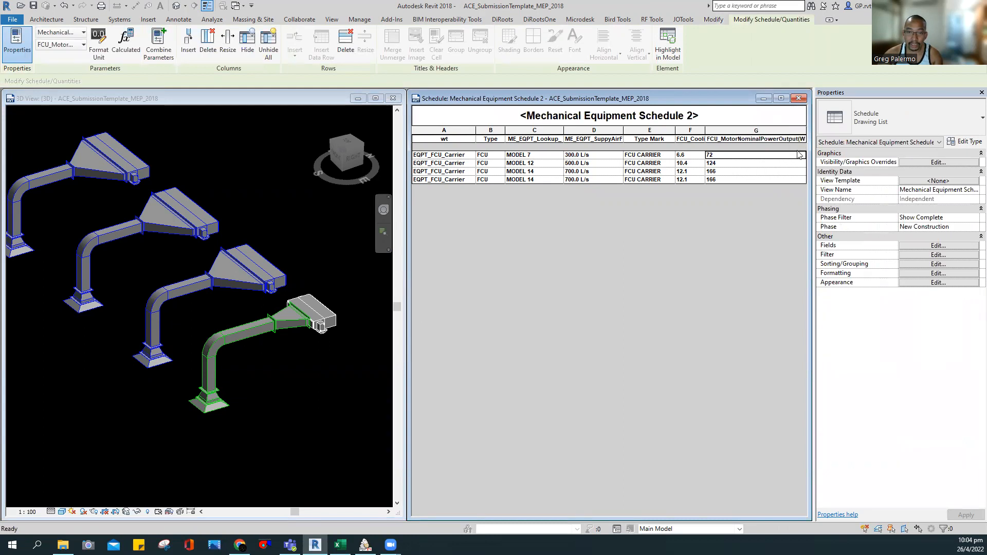
click(306, 257)
click(376, 98)
Examine the four fan coils in 3D from several angles, comparing their sizes and duct connections
shift+middle_drag(360, 228, 500, 392)
scroll(388, 353, up, 3)
shift+middle_drag(387, 353, 443, 377)
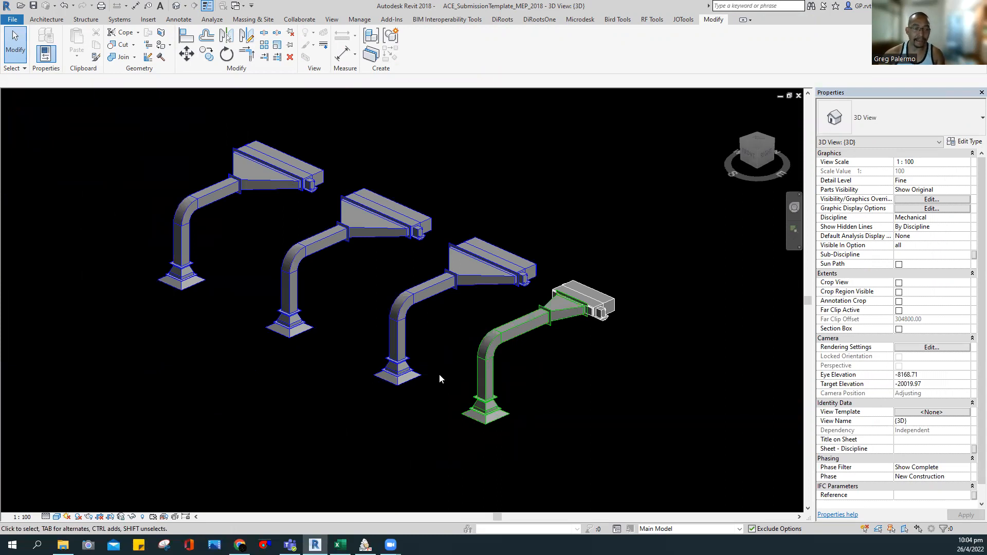
shift+middle_drag(439, 375, 447, 400)
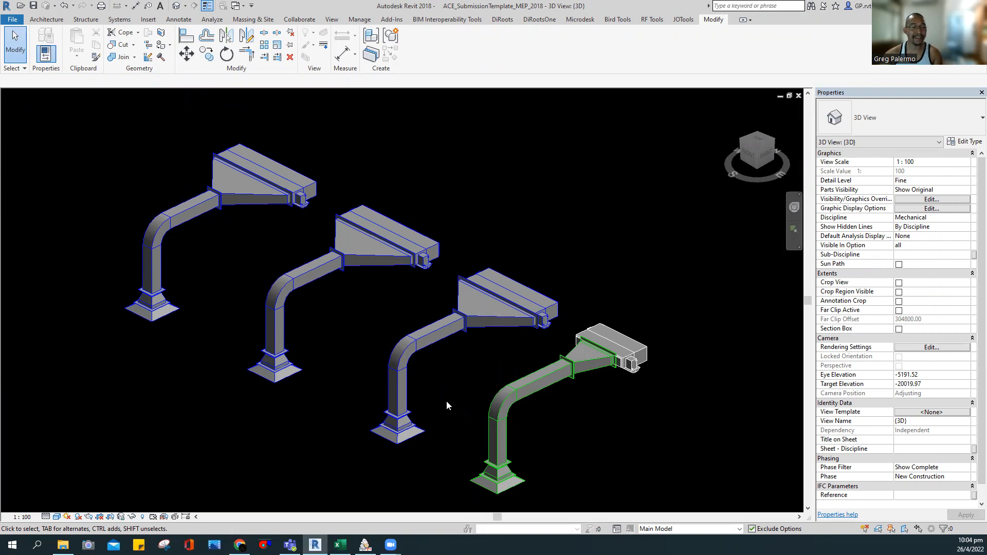
shift+middle_drag(446, 402, 428, 382)
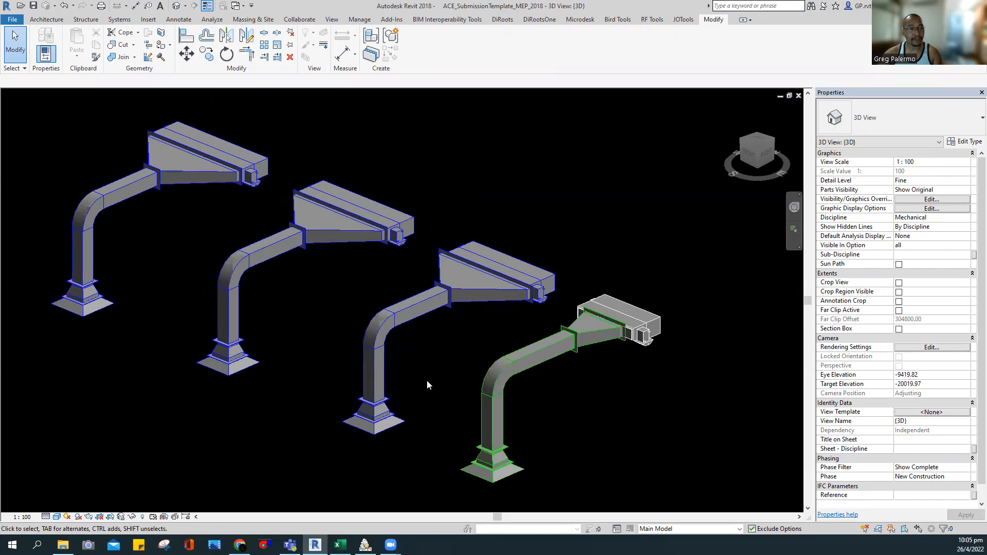
scroll(427, 380, down, 2)
scroll(427, 375, up, 3)
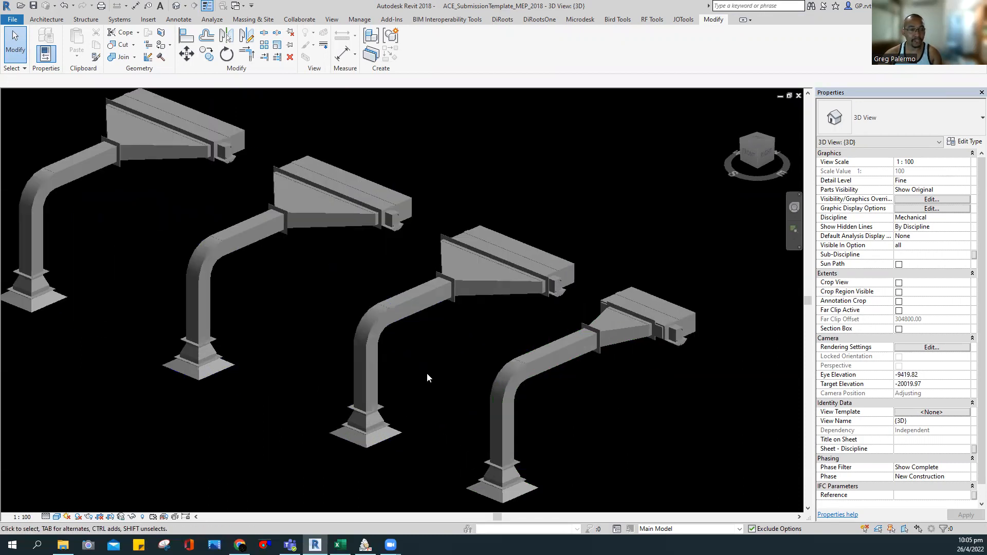
scroll(427, 373, down, 2)
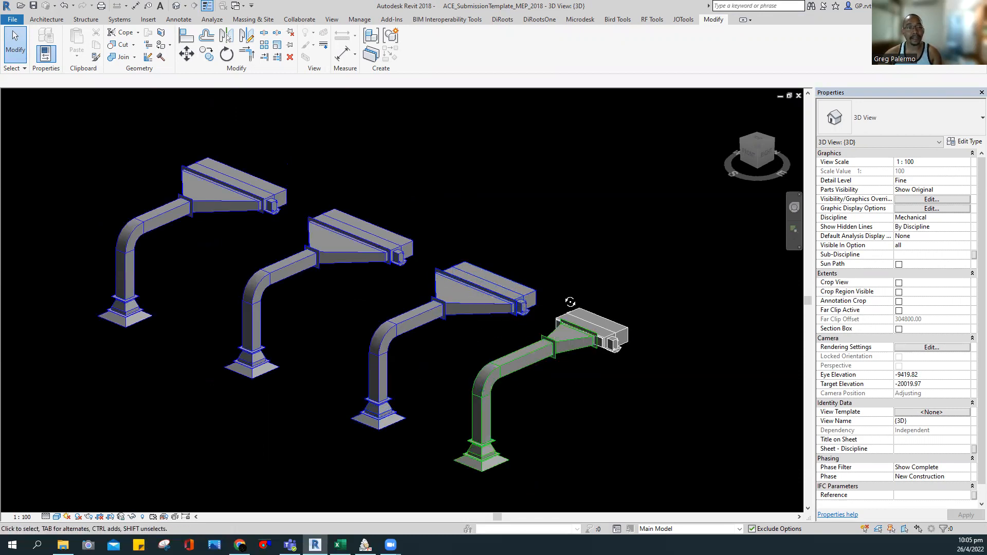
scroll(535, 301, up, 1)
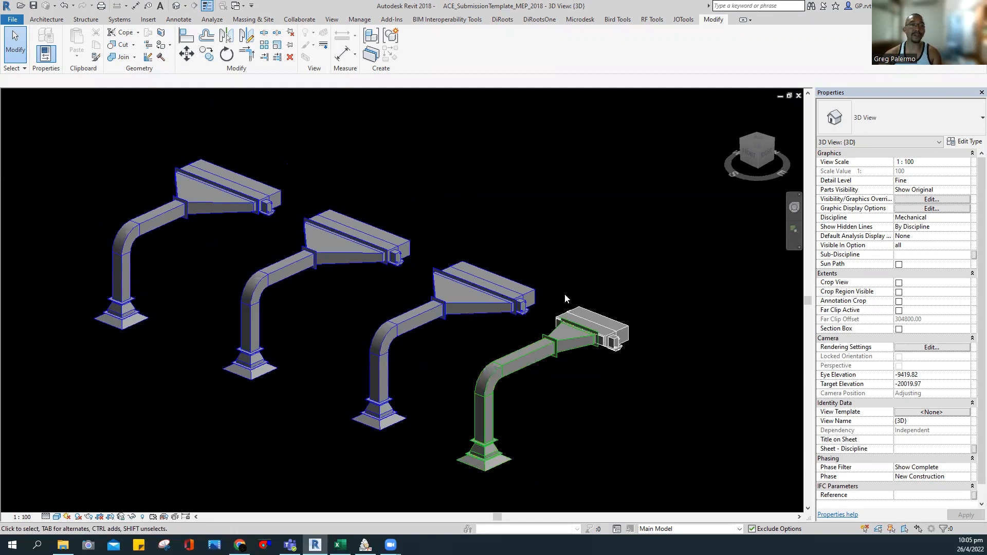